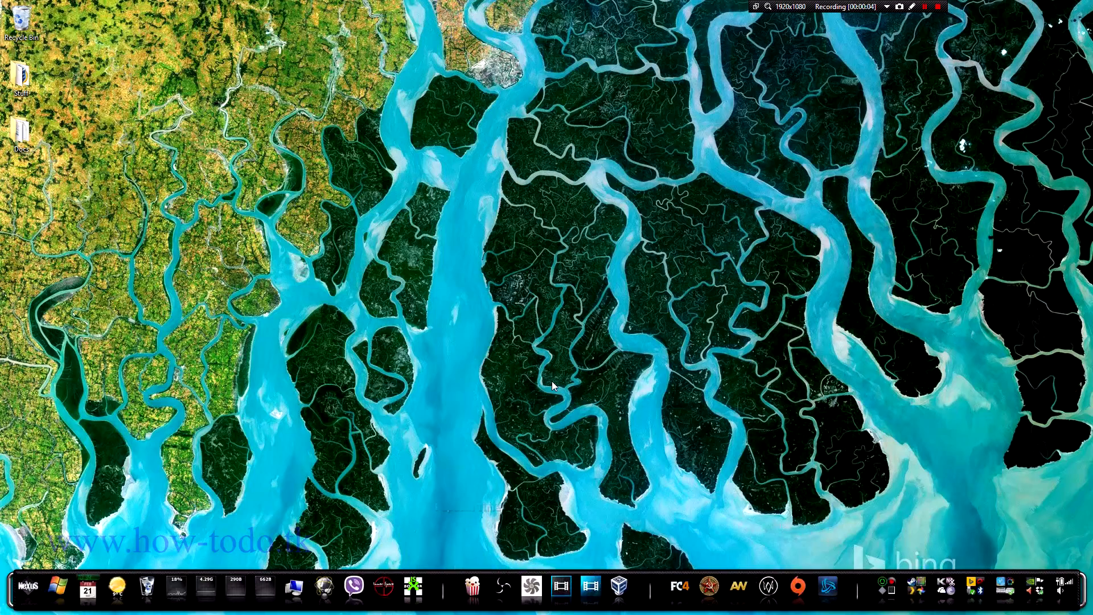
Step: Switch from the desktop to the Design a Web.rtf outline in WordPad
key("alt+Tab")
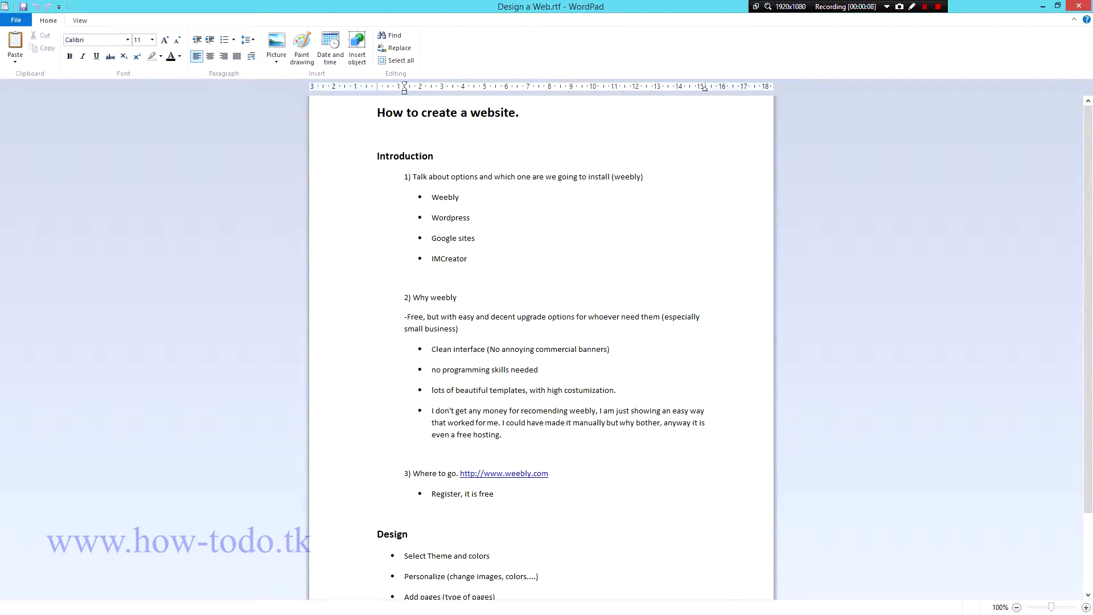
key("Down")
scroll(541, 347, "down", 3)
scroll(541, 347, "up", 3)
scroll(541, 347, "down", 3)
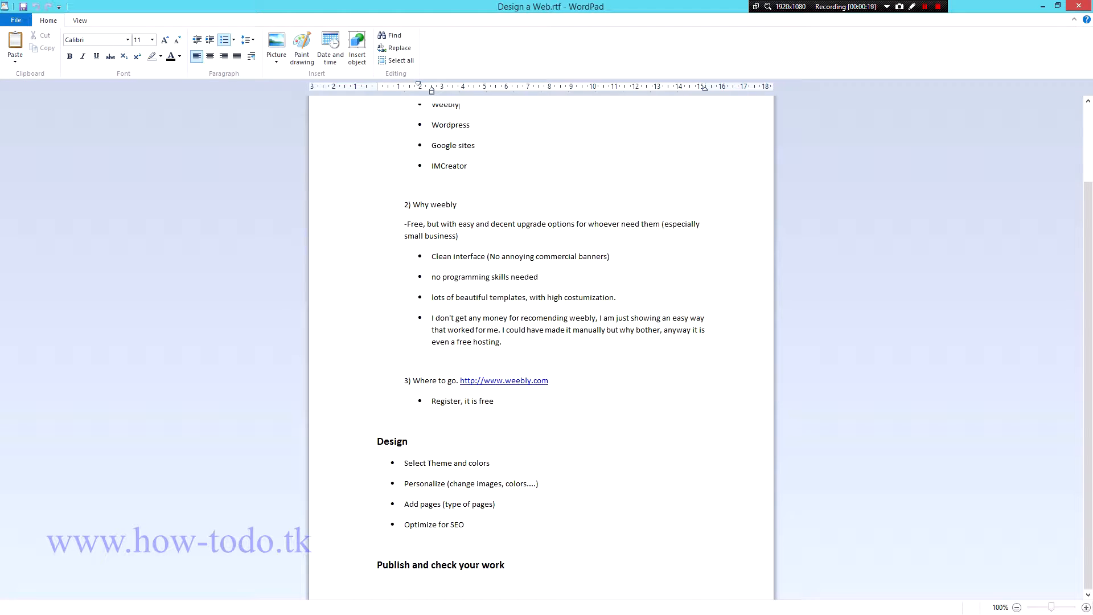
scroll(541, 347, "up", 3)
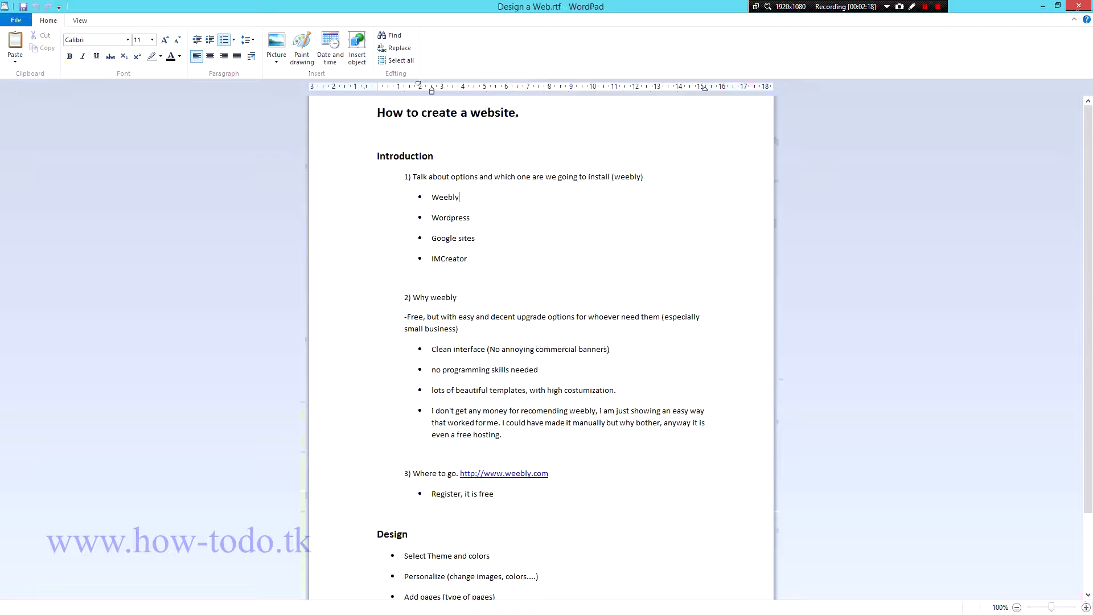
double_click(464, 219)
left_click(470, 224)
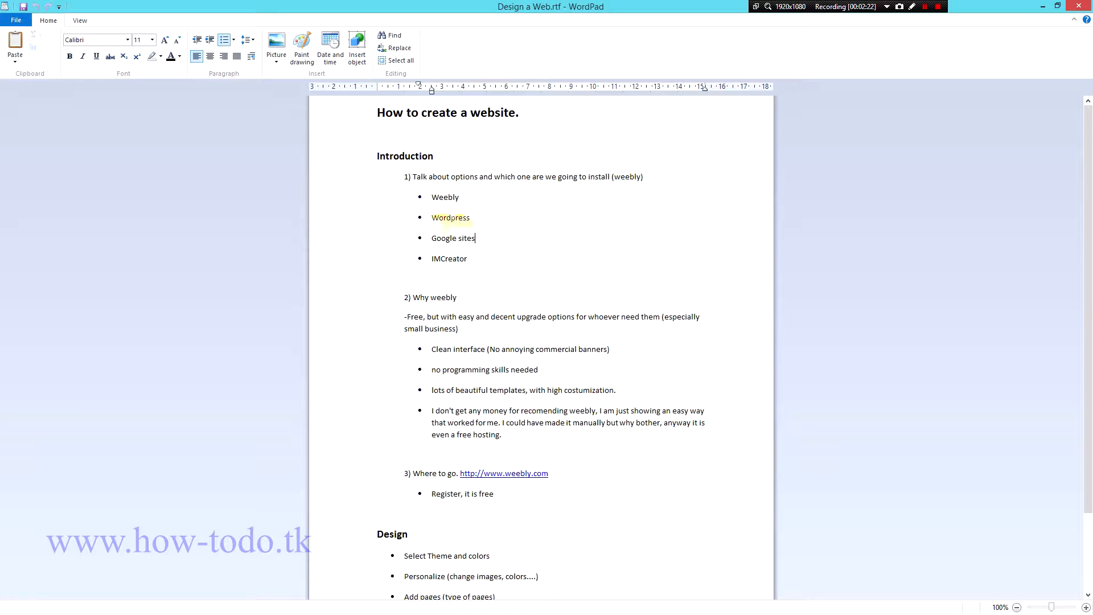
double_click(468, 223)
left_click(476, 239)
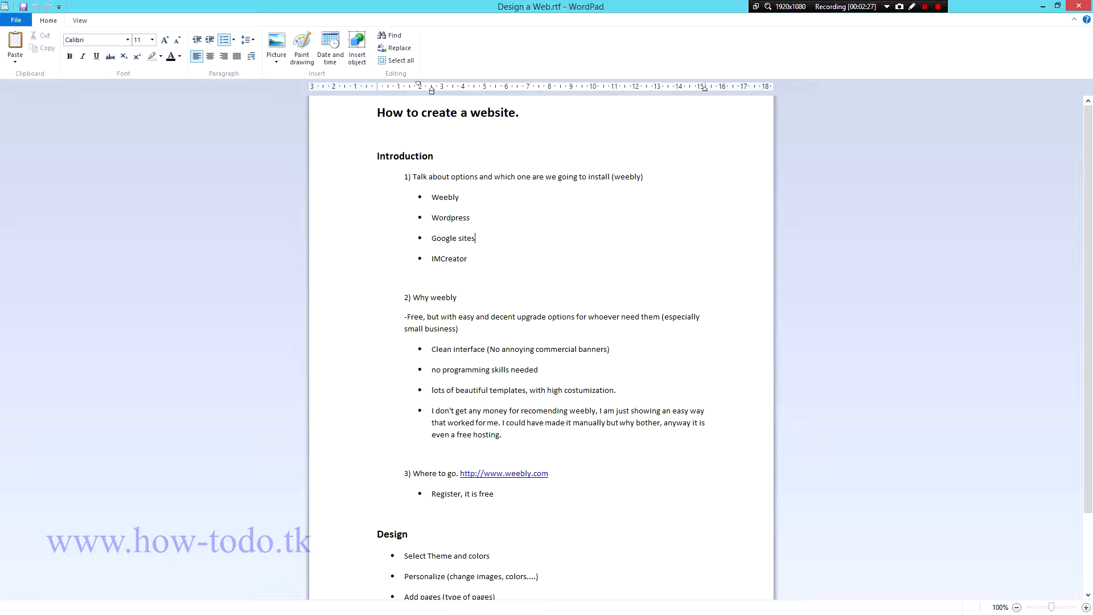
left_click_drag(476, 239, 434, 240)
left_click(476, 240)
triple_click(444, 238)
left_click(476, 239)
mouse_move(1089, 239)
left_mouse_down()
mouse_move(1088, 314)
mouse_move(1088, 225)
left_mouse_up()
scroll(542, 348, "down", 5)
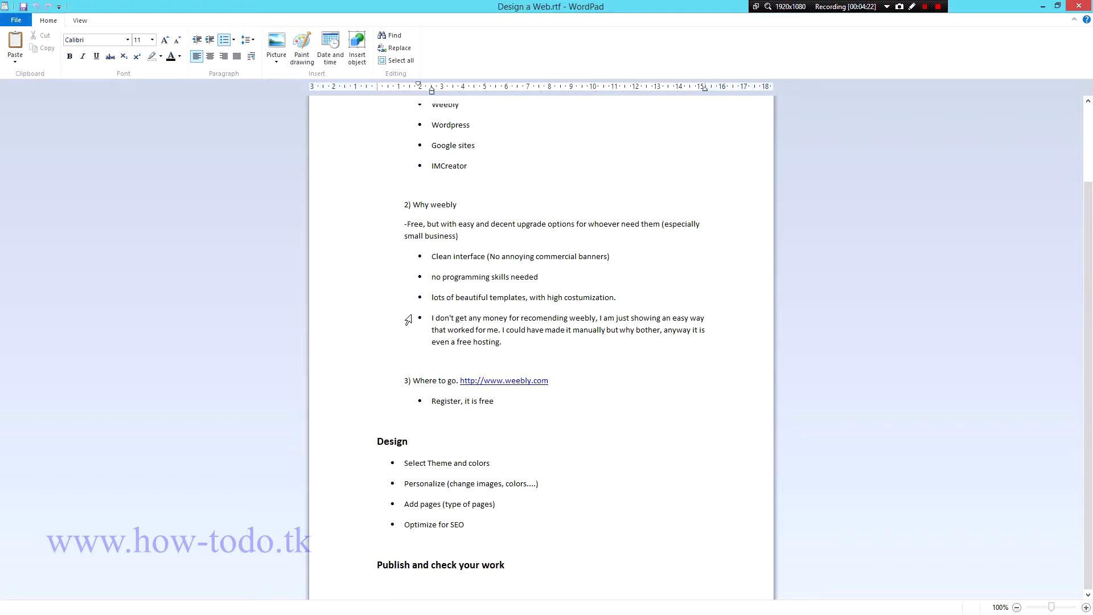
left_click(435, 320)
left_click_drag(435, 320, 519, 344)
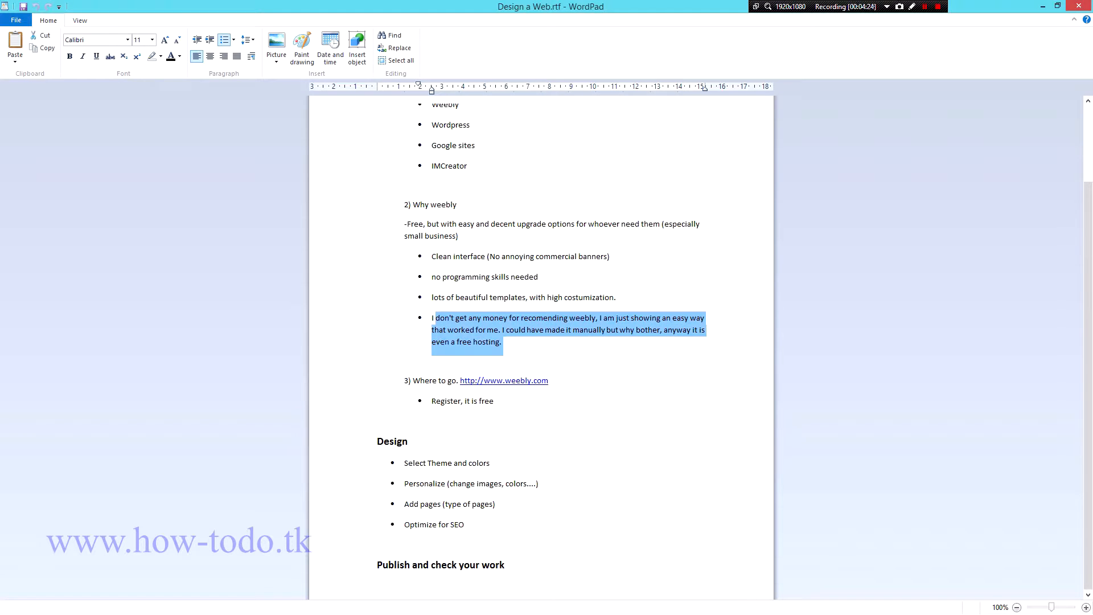
left_click(502, 344)
left_click_drag(431, 319, 530, 354)
left_click(473, 361)
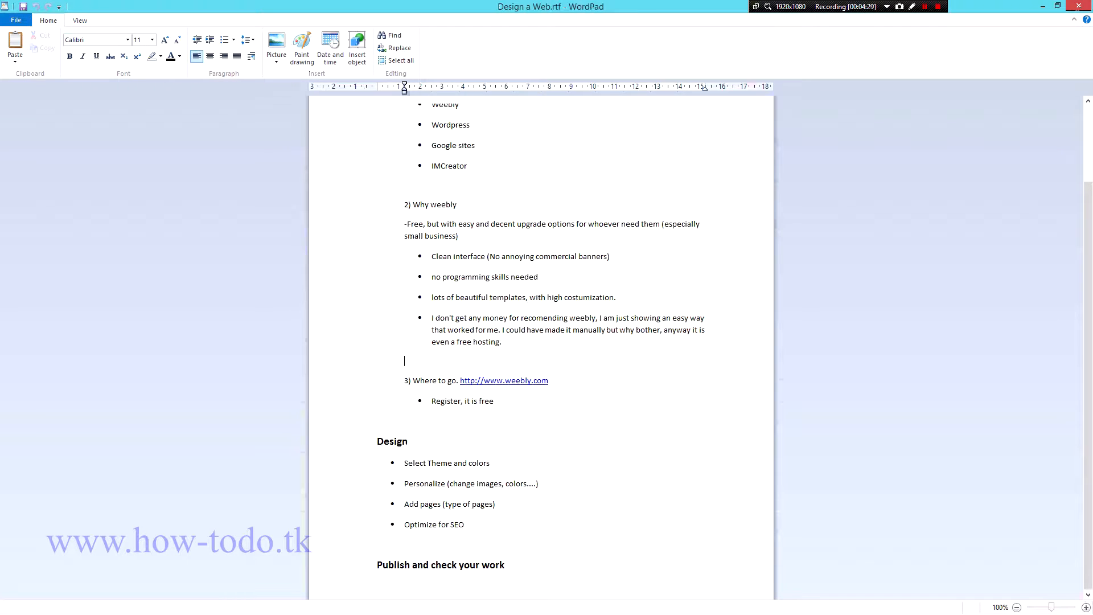
left_click(502, 342)
left_click(516, 381)
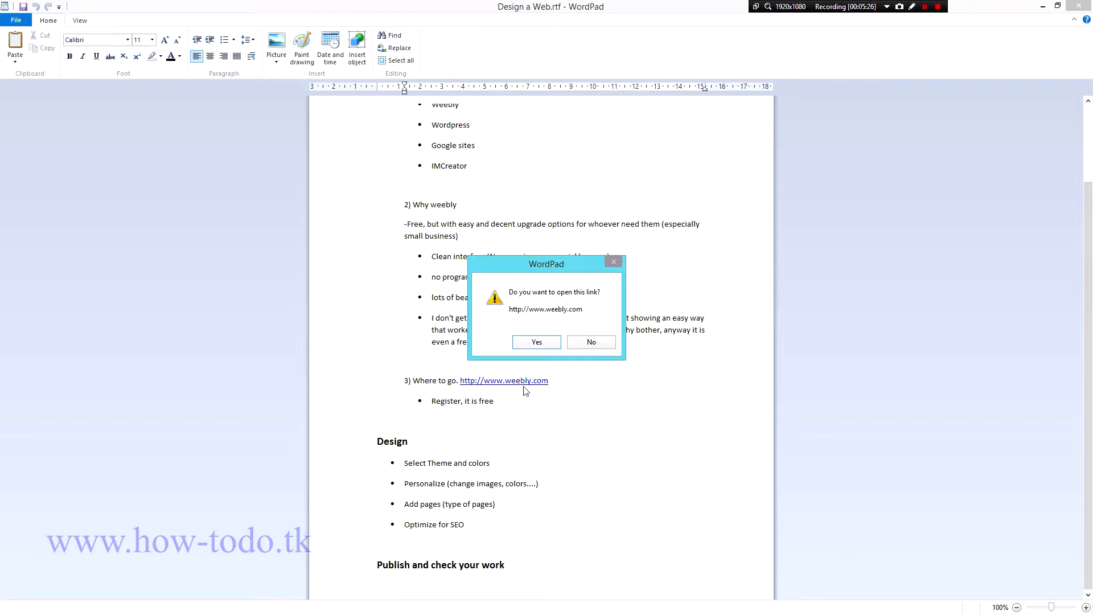
left_click(544, 343)
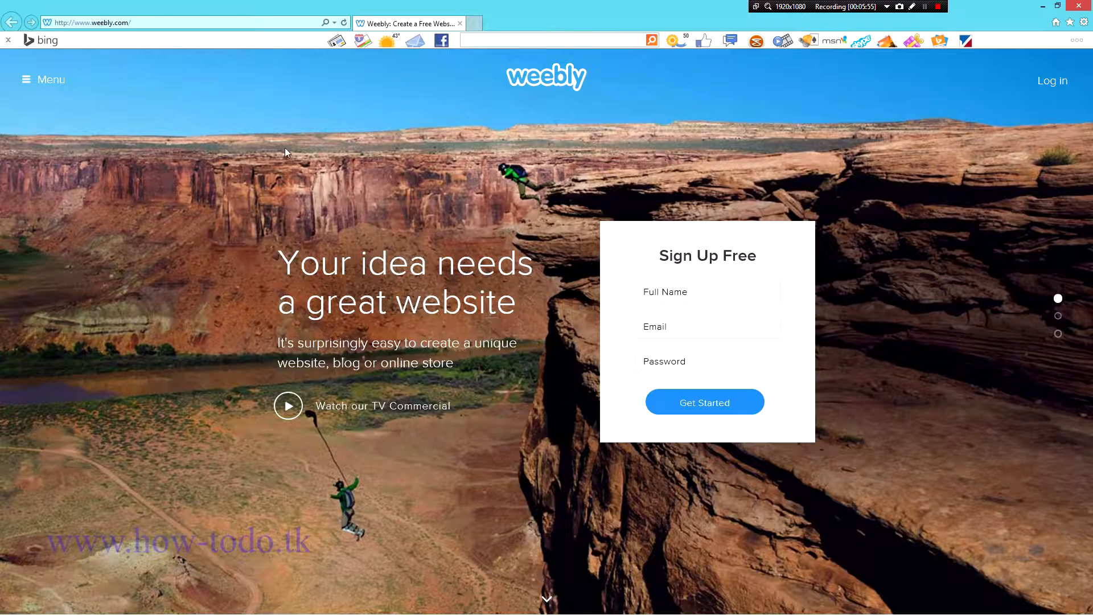
left_click(712, 333)
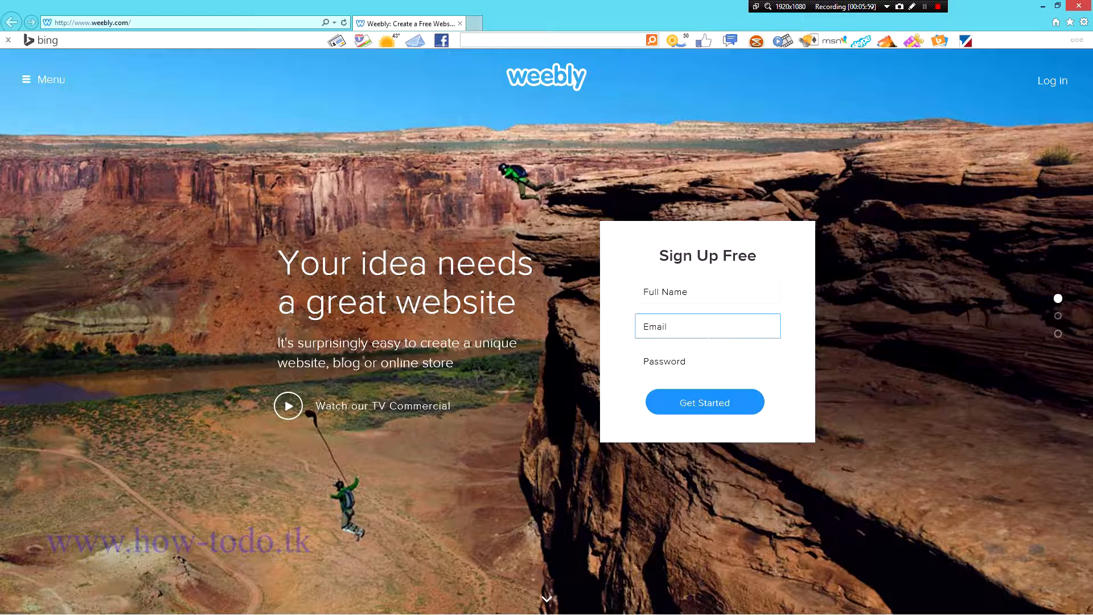
left_click(691, 411)
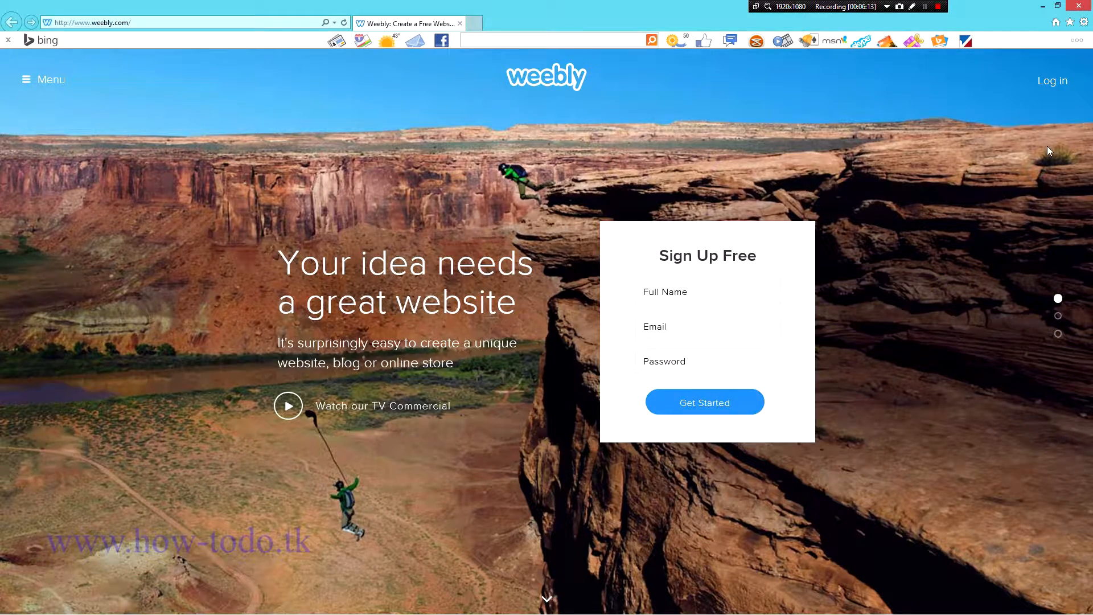
Step: Log in to Weebly with the account e-mail and password
left_click(1053, 82)
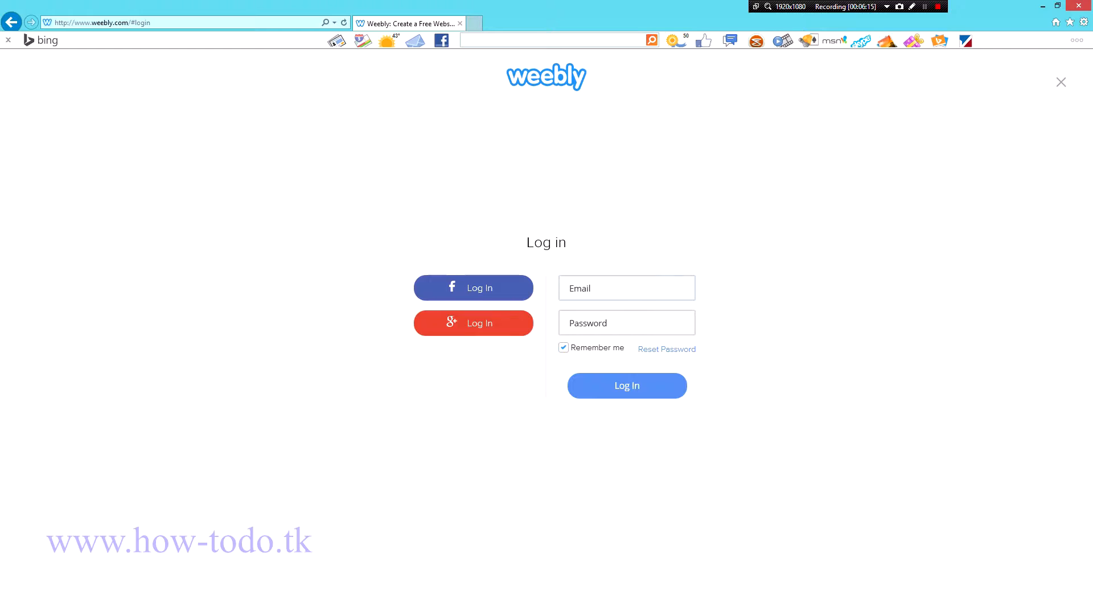
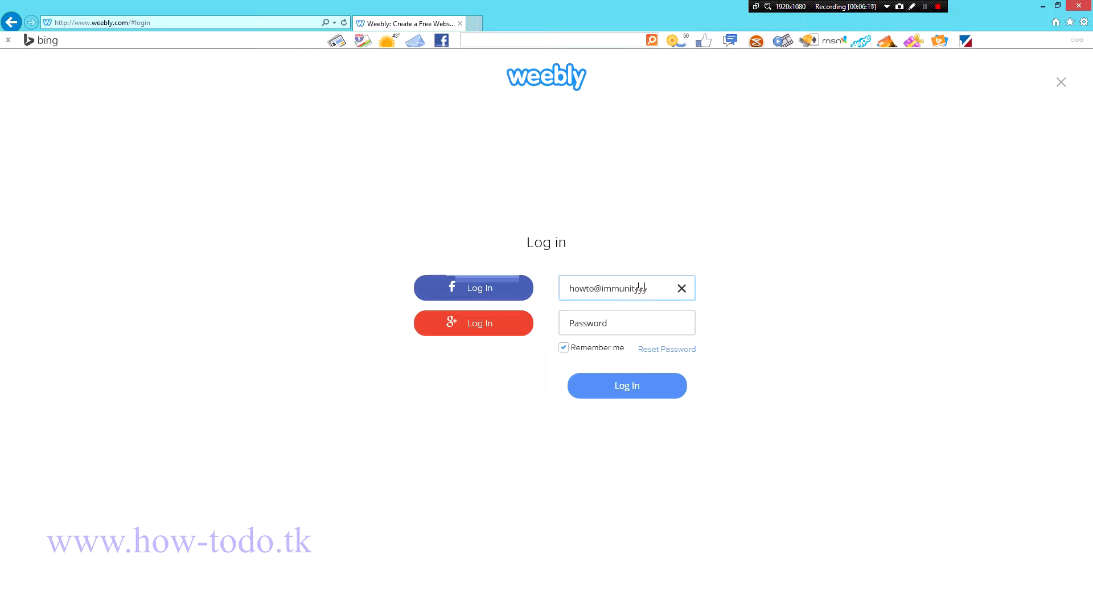
key("Tab")
type("*")
key("BackSpace")
type("*********")
key("Return")
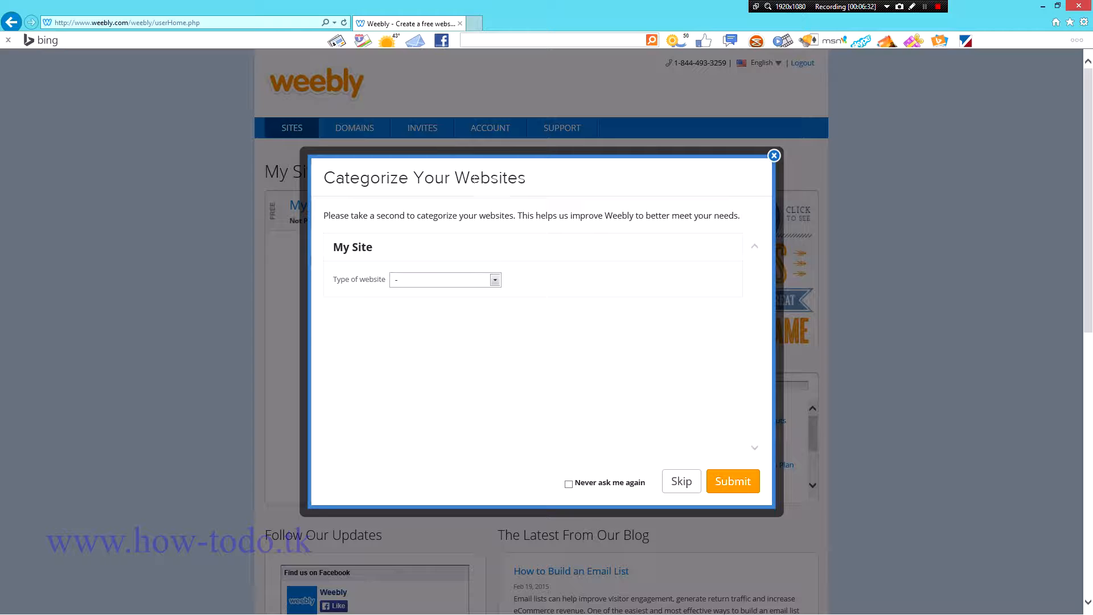
Step: Look at the website type options, then close the Categorize Your Websites prompt unset
left_click(488, 279)
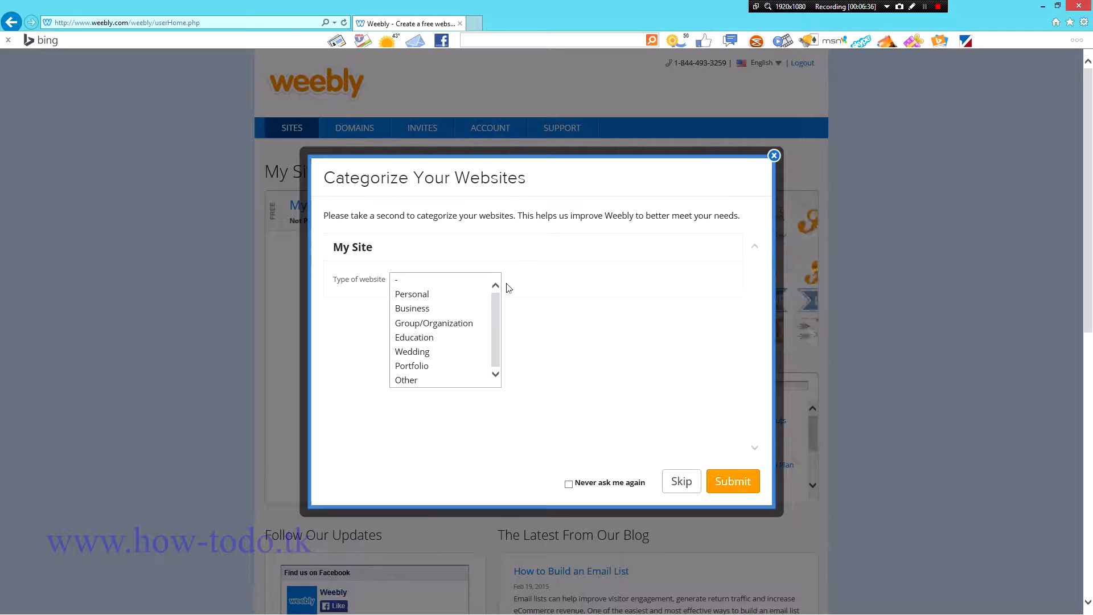
left_click(774, 156)
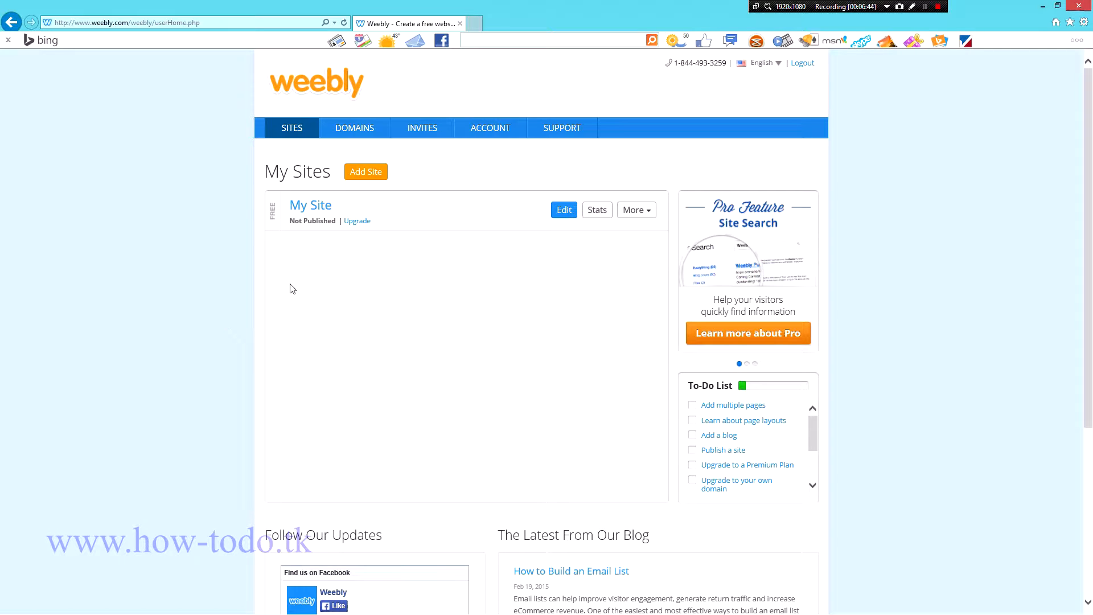
Step: Add a new site from My Sites and pick Site as its focus
scroll(209, 285, "down", 5)
scroll(208, 286, "up", 5)
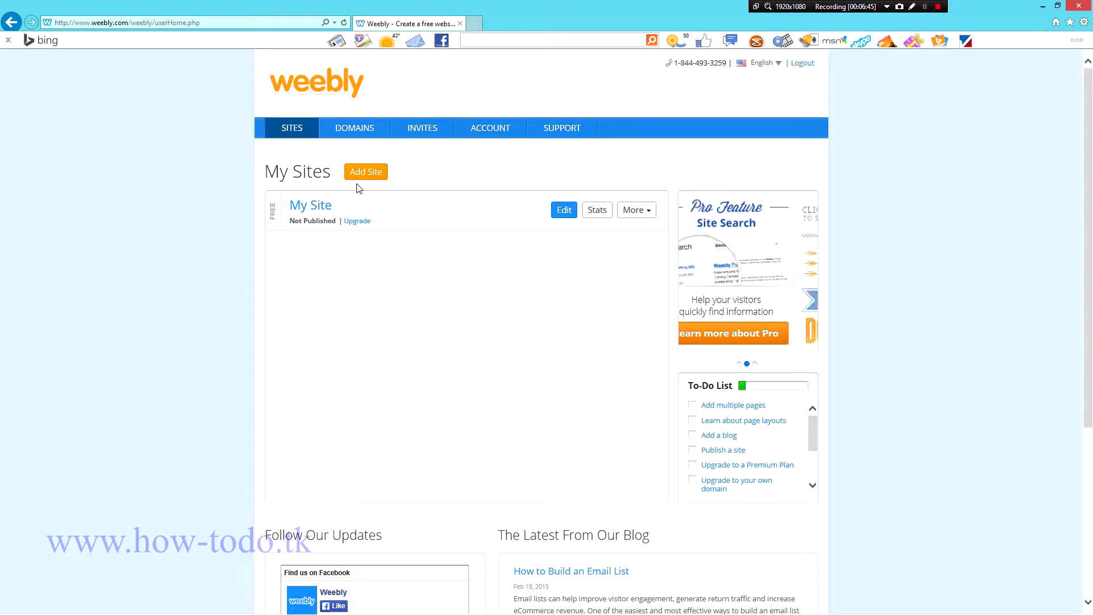
left_click(366, 172)
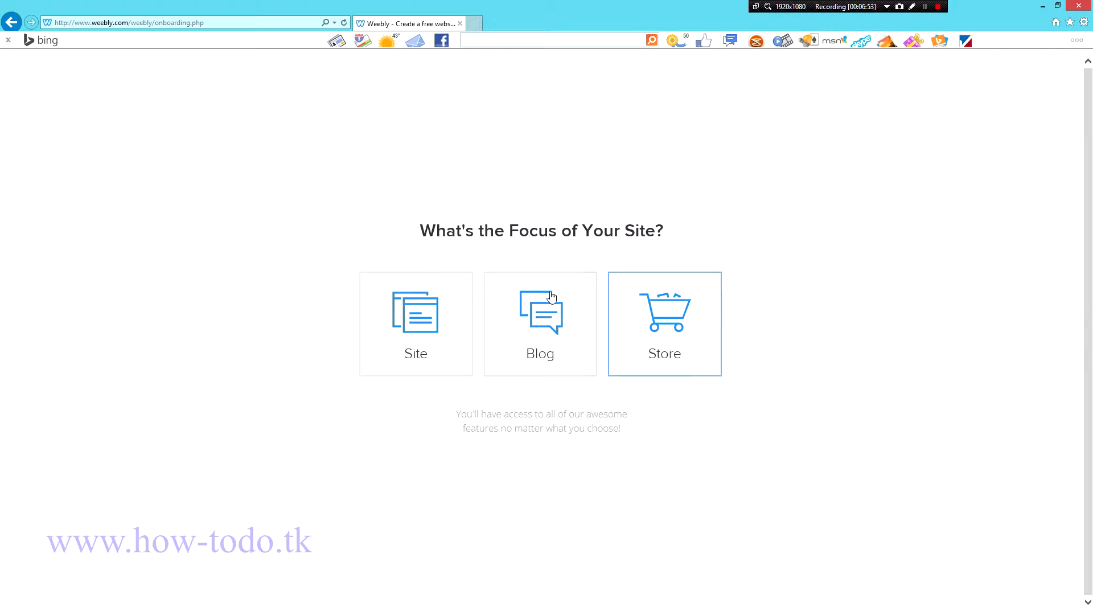
left_click(423, 340)
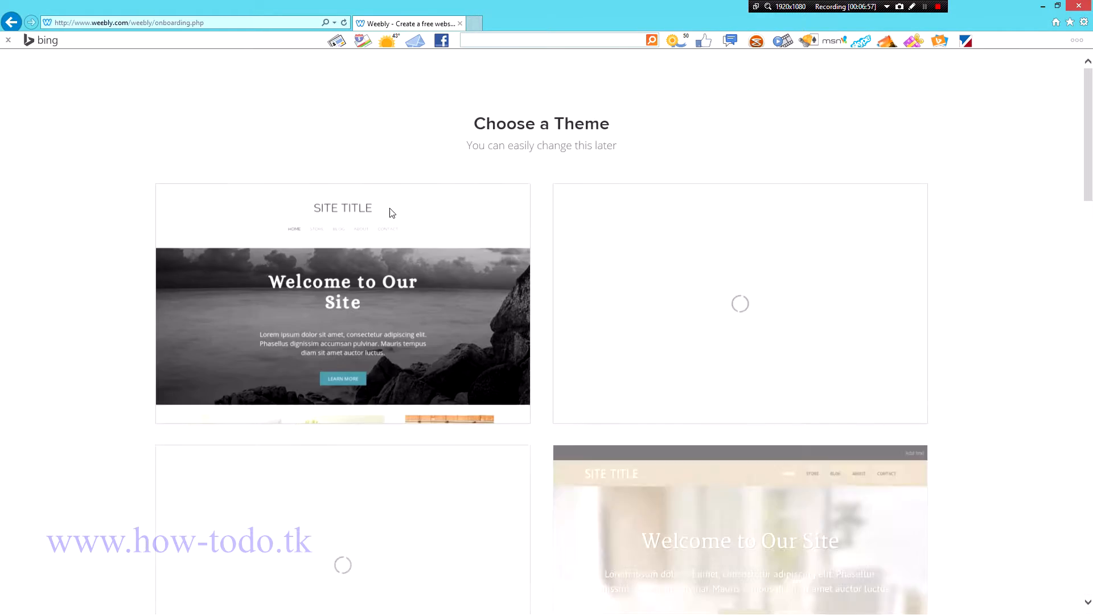
mouse_move(433, 233)
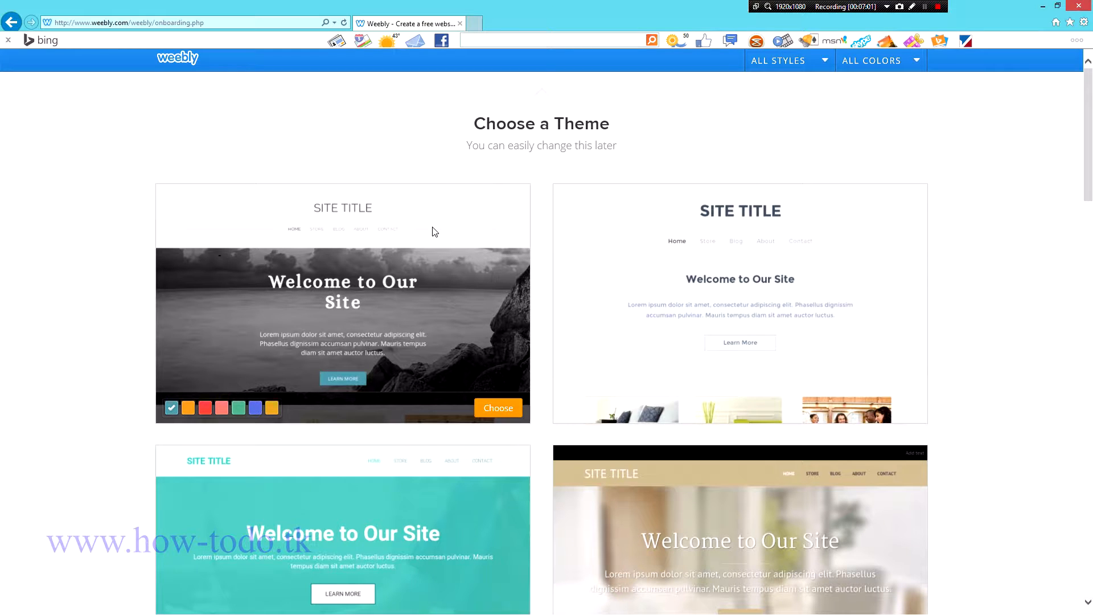
scroll(459, 256, "up", 3)
scroll(573, 251, "down", 10)
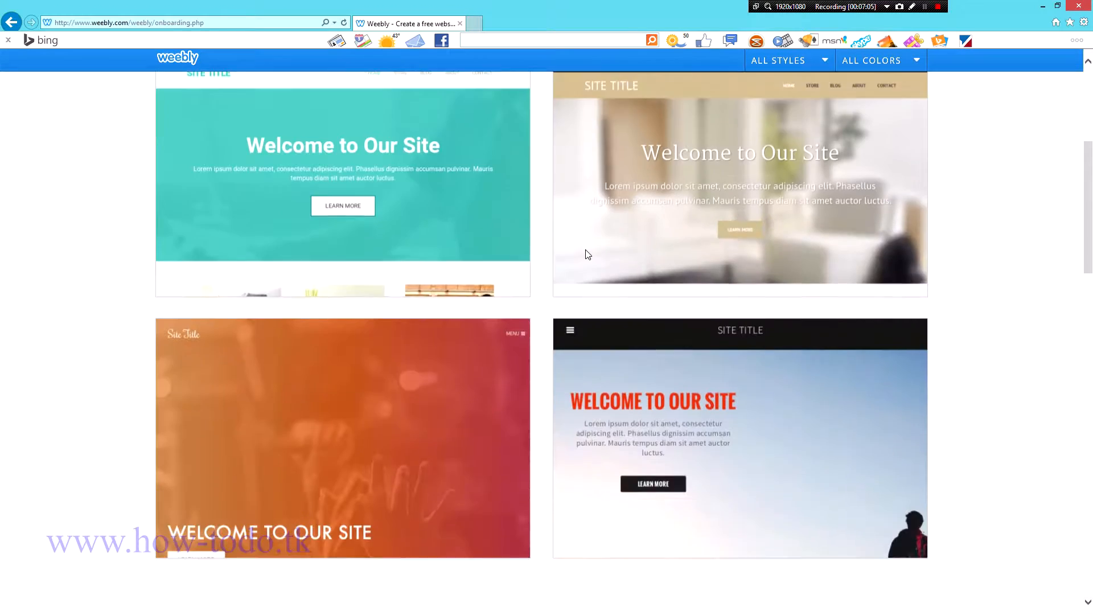
scroll(598, 257, "up", 10)
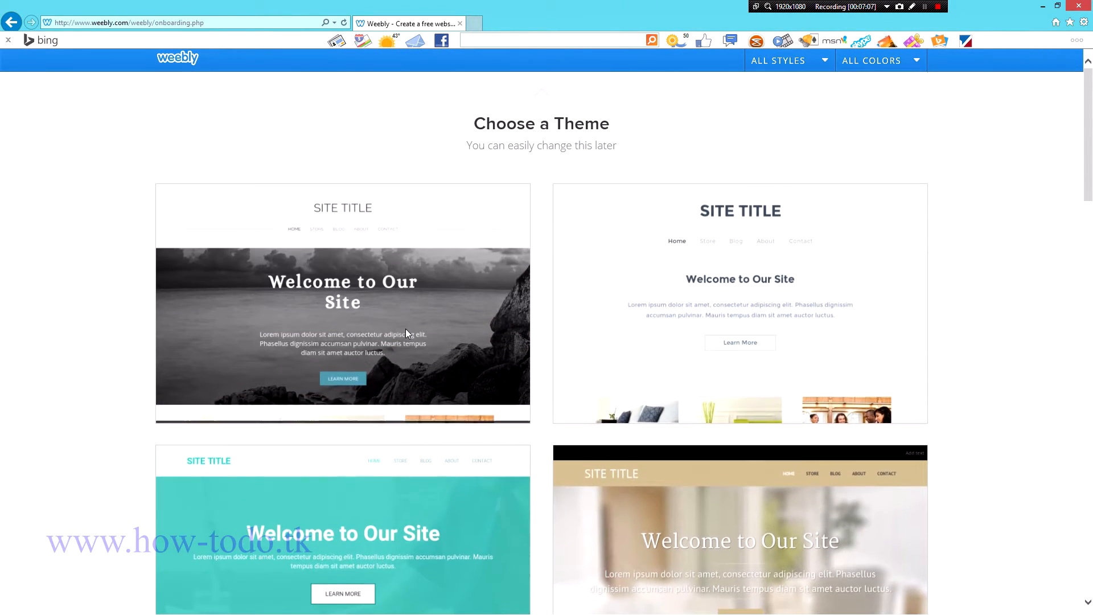
scroll(695, 484, "down", 12)
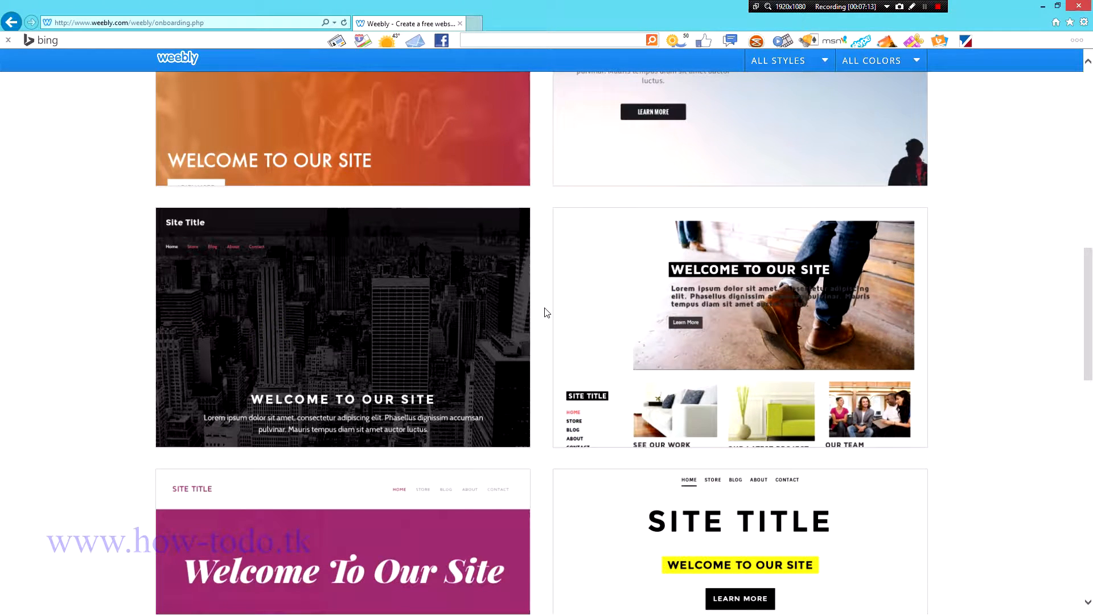
scroll(546, 312, "down", 6)
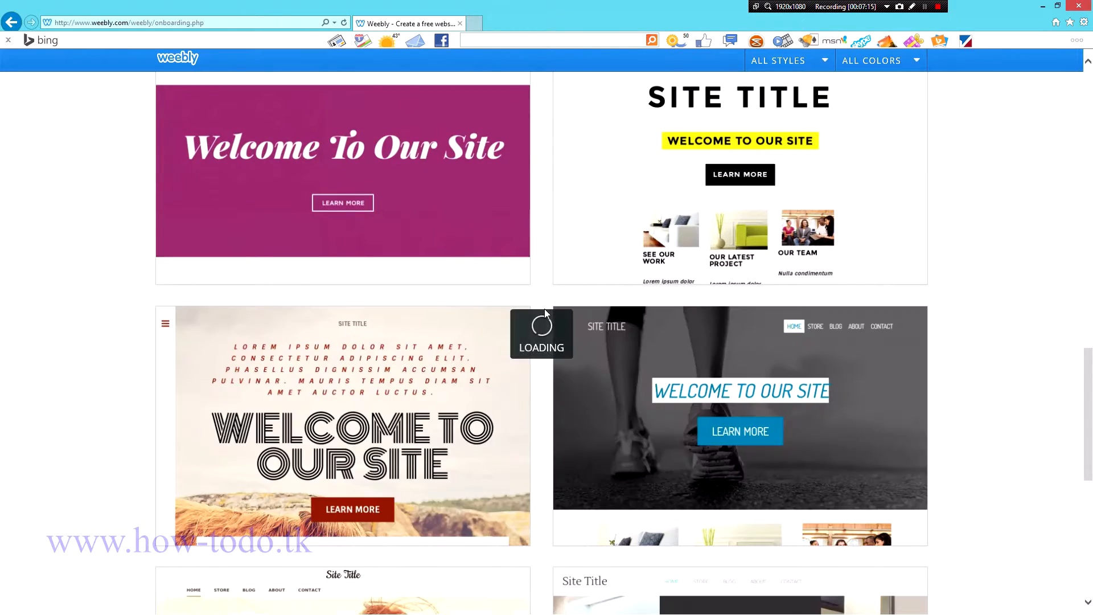
scroll(573, 321, "down", 4)
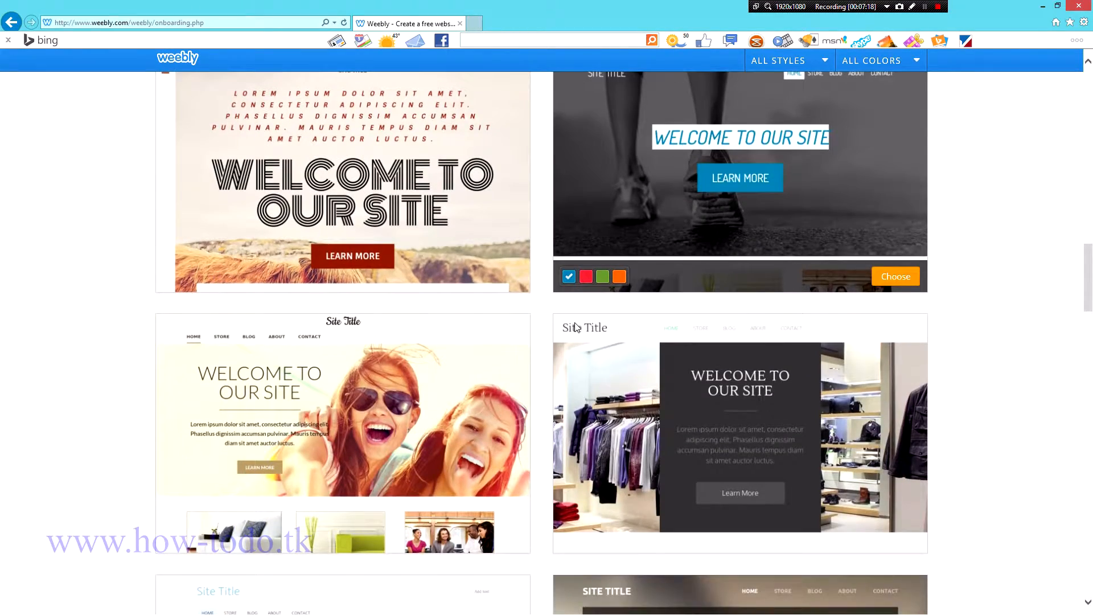
scroll(587, 330, "up", 15)
scroll(584, 330, "down", 5)
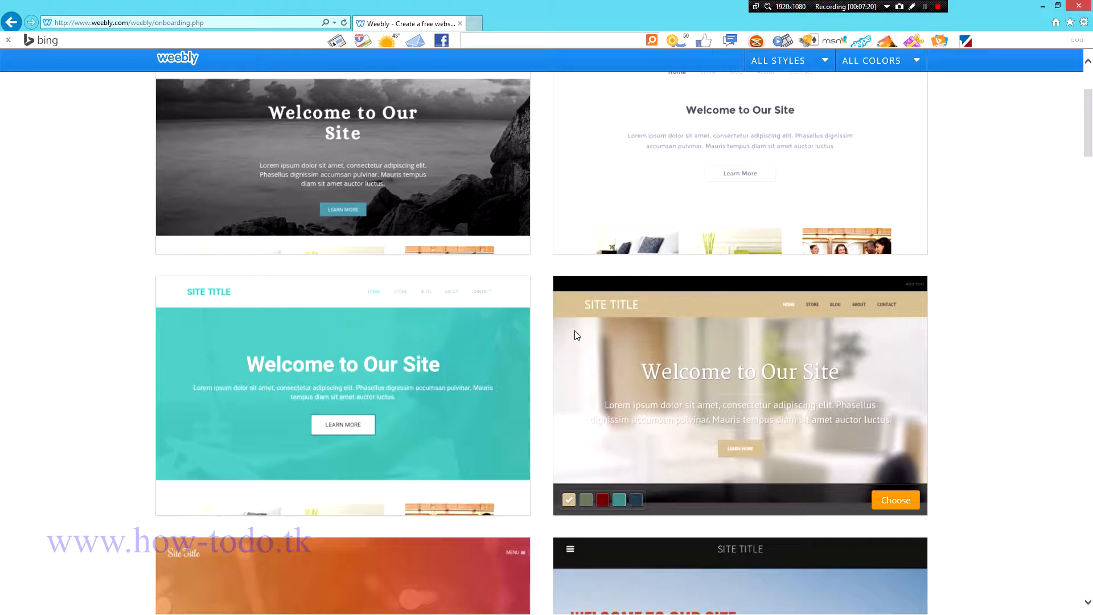
scroll(688, 284, "down", 6)
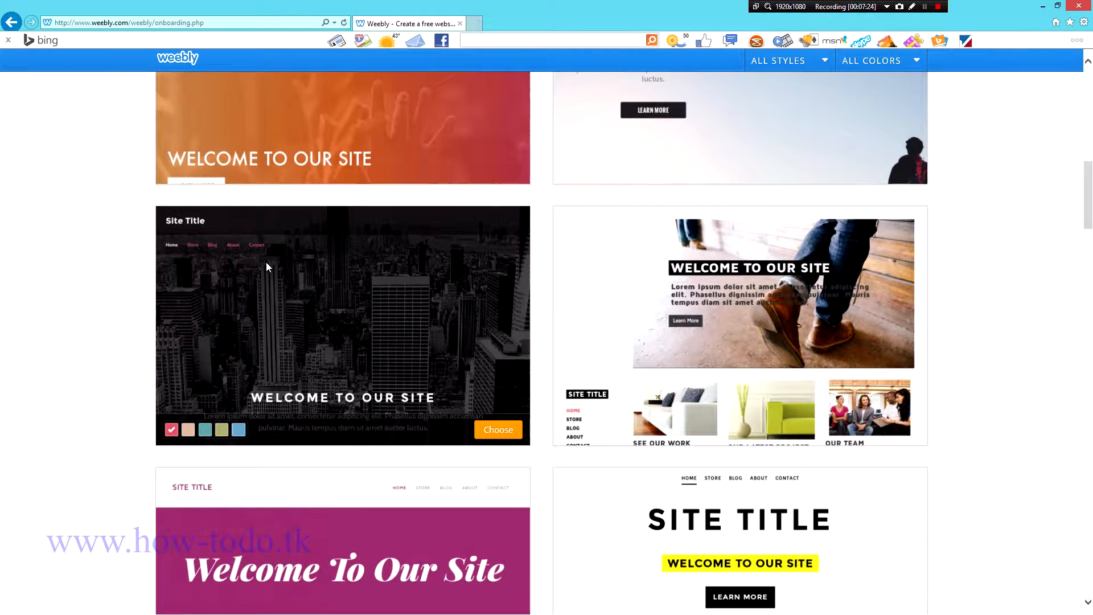
scroll(685, 300, "down", 1)
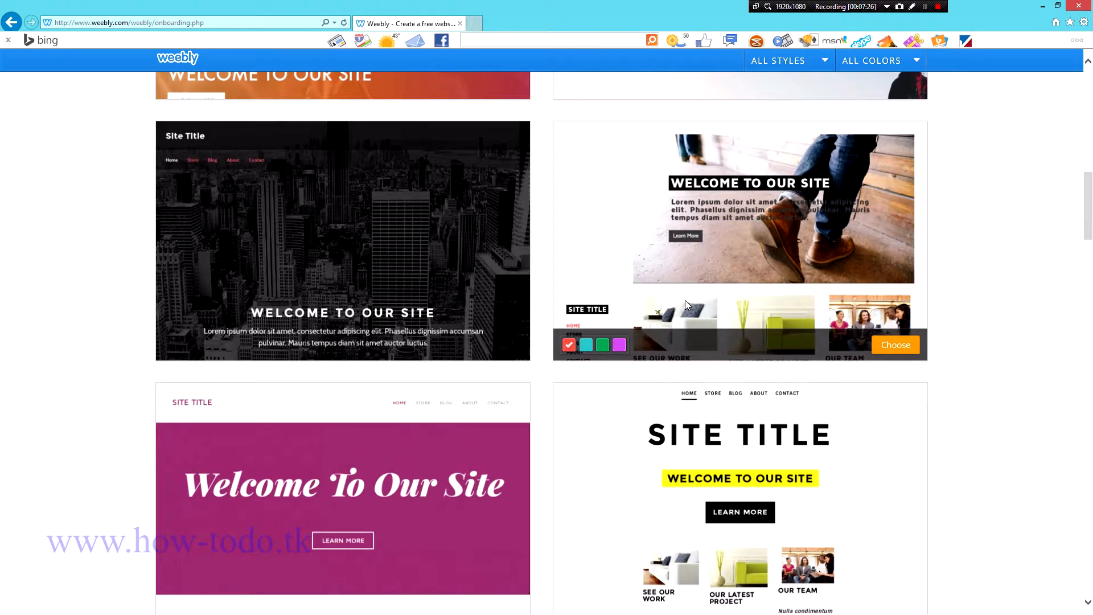
scroll(685, 300, "down", 4)
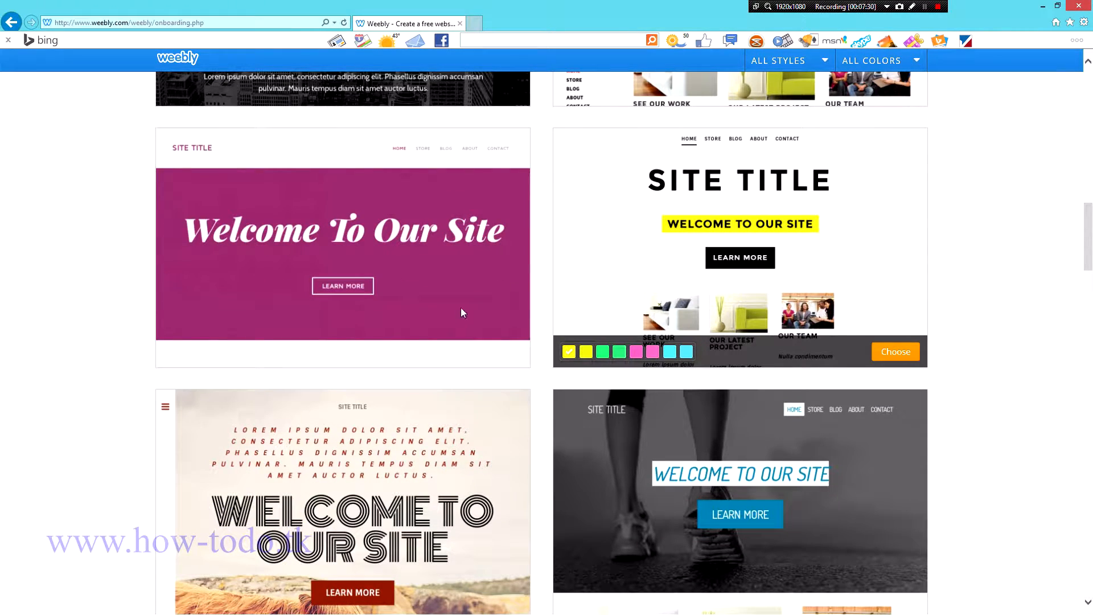
mouse_move(389, 300)
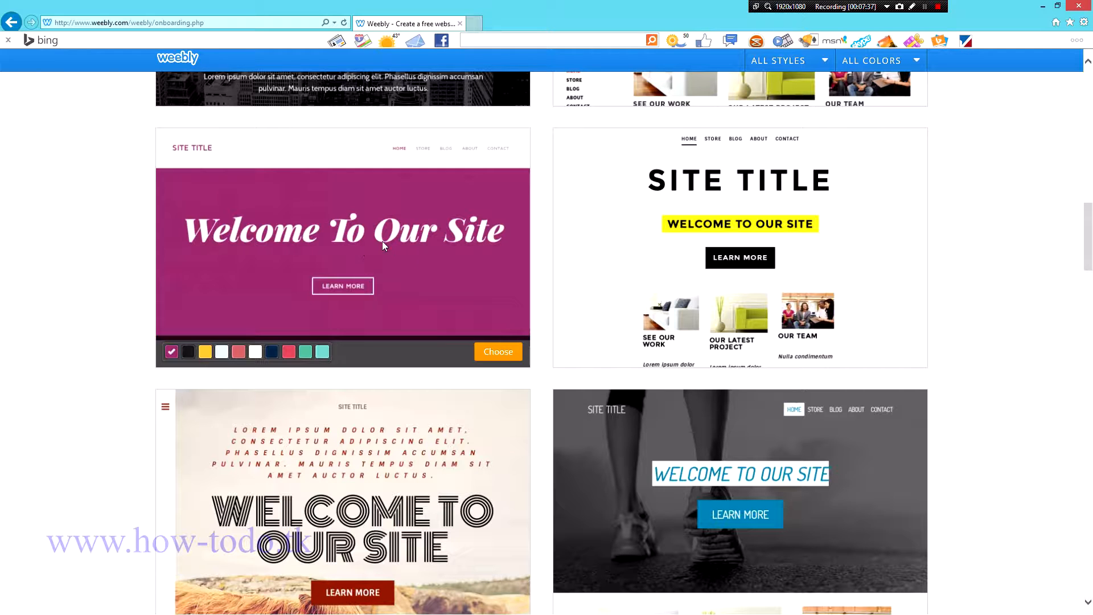
mouse_move(596, 268)
scroll(540, 262, "down", 5)
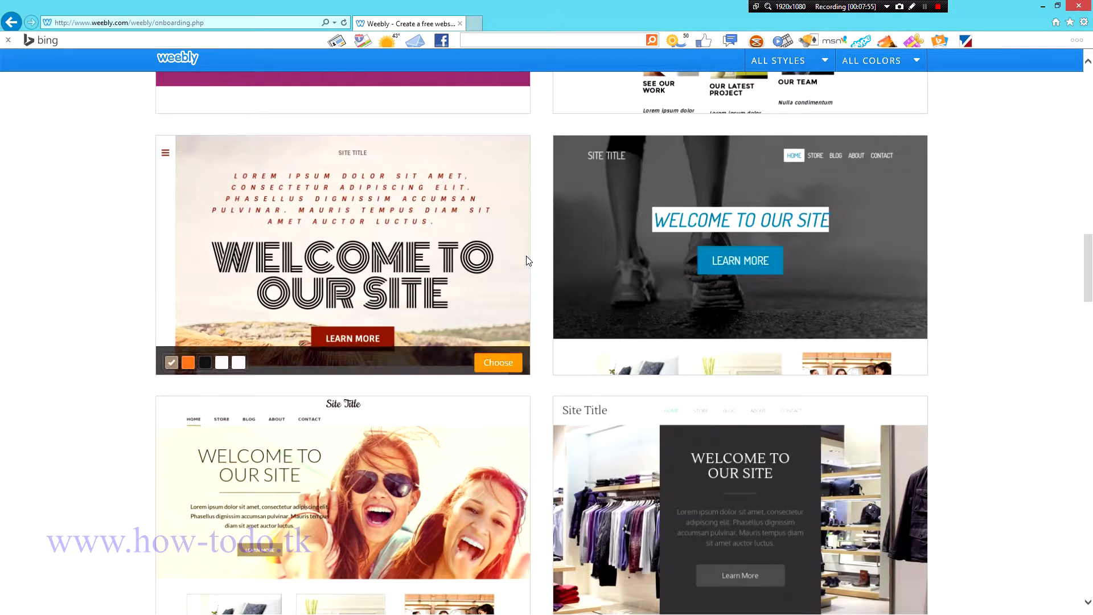
scroll(529, 261, "down", 5)
scroll(529, 261, "down", 3)
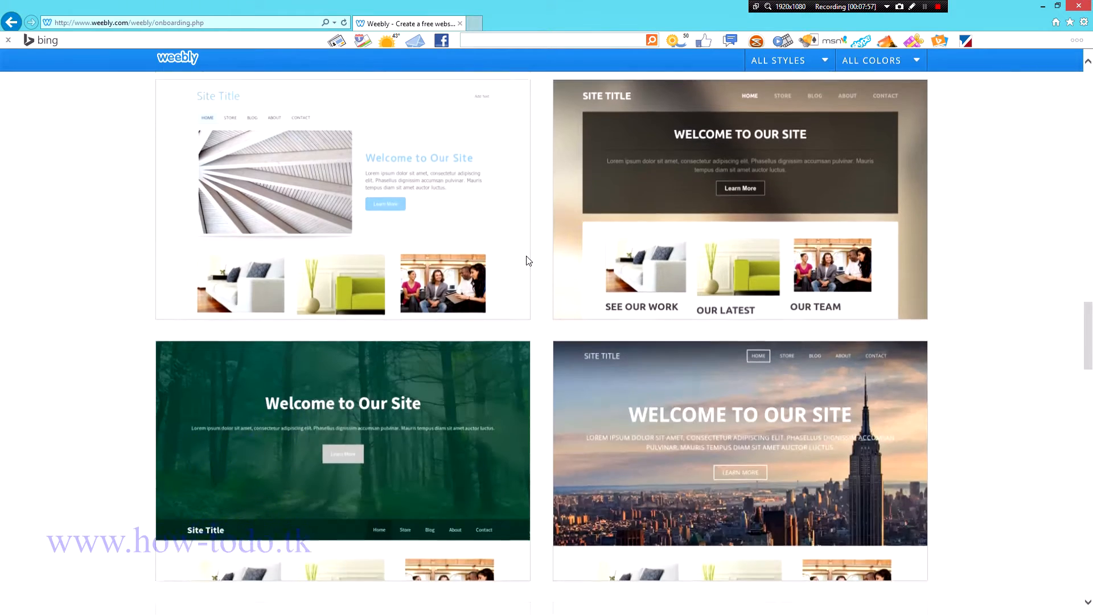
scroll(529, 261, "down", 3)
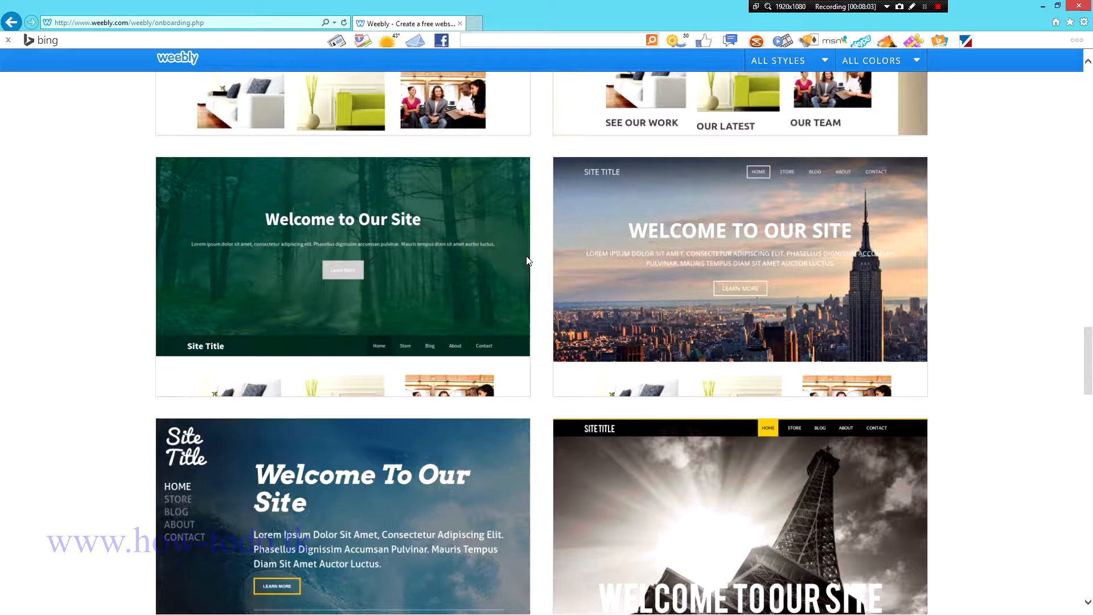
scroll(528, 261, "down", 5)
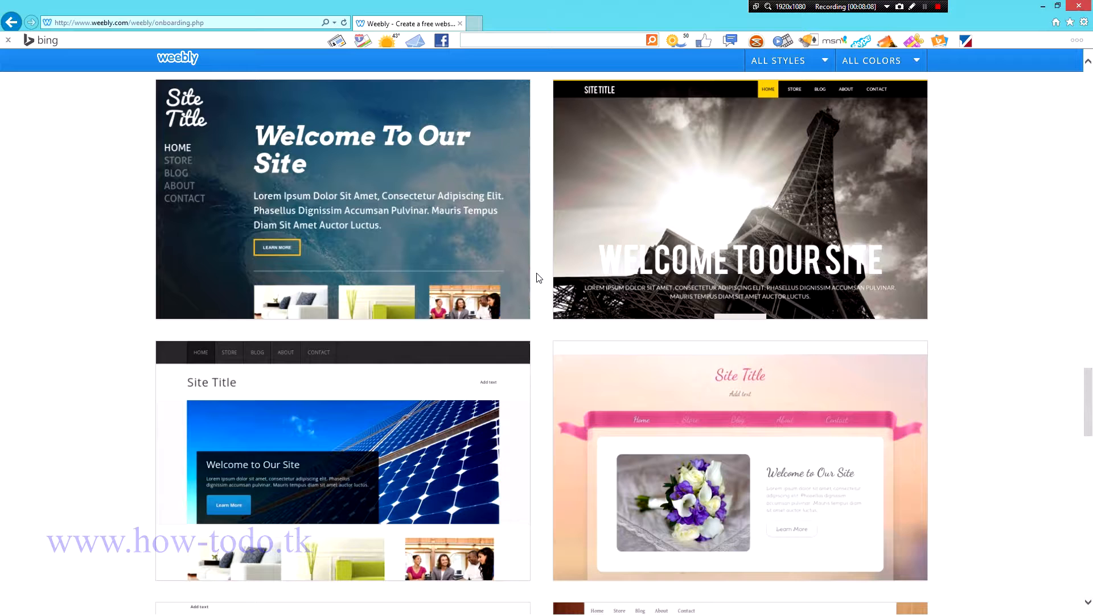
mouse_move(757, 185)
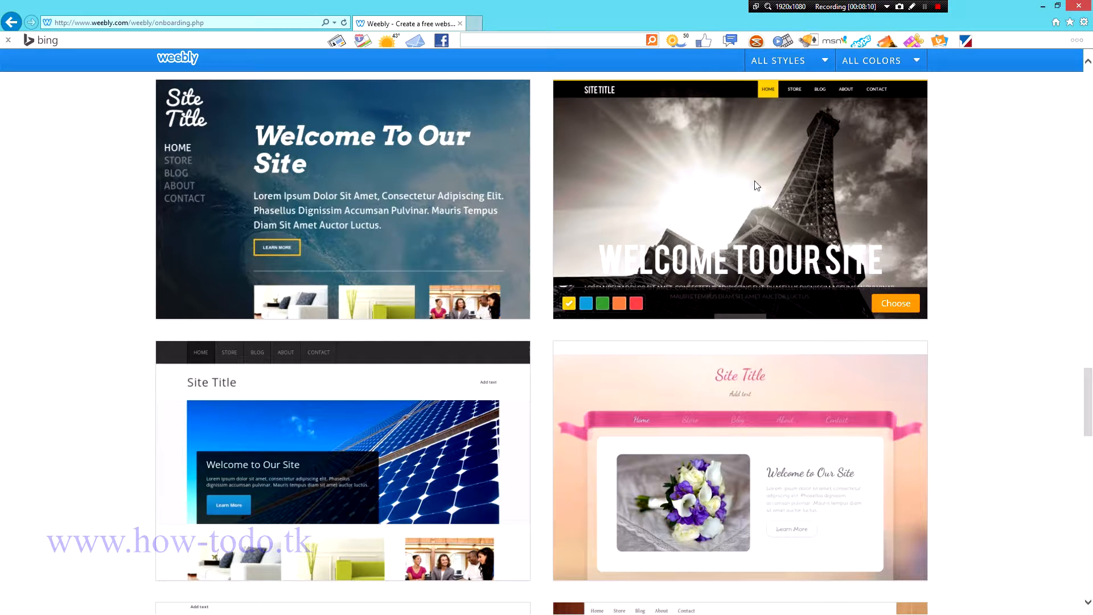
Step: Choose the Eiffel Tower theme, then pick the Connect a Domain option
left_click(896, 304)
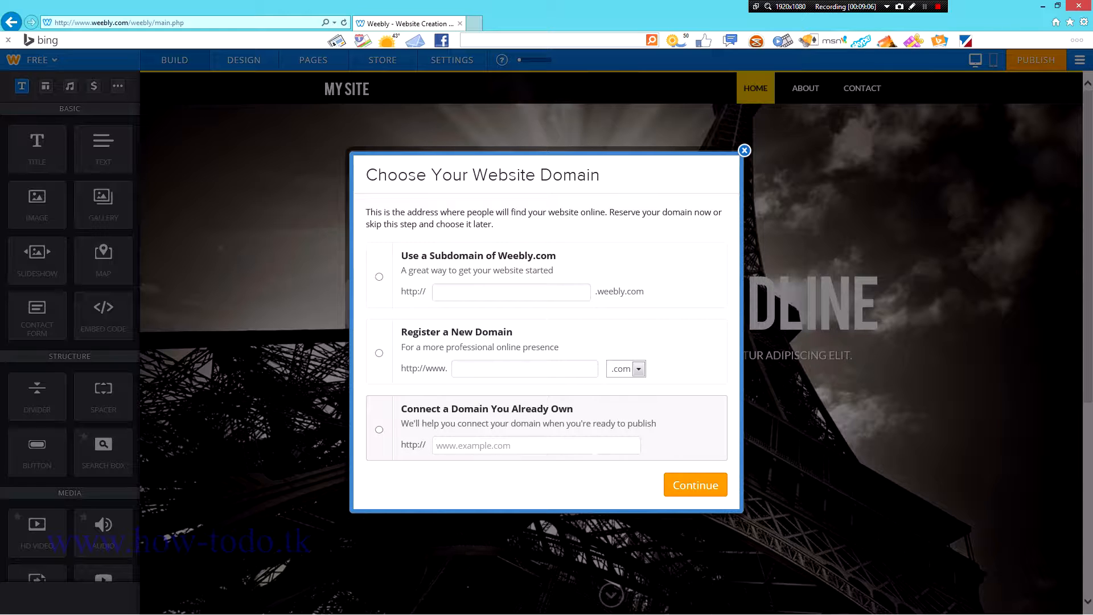
left_click(503, 445)
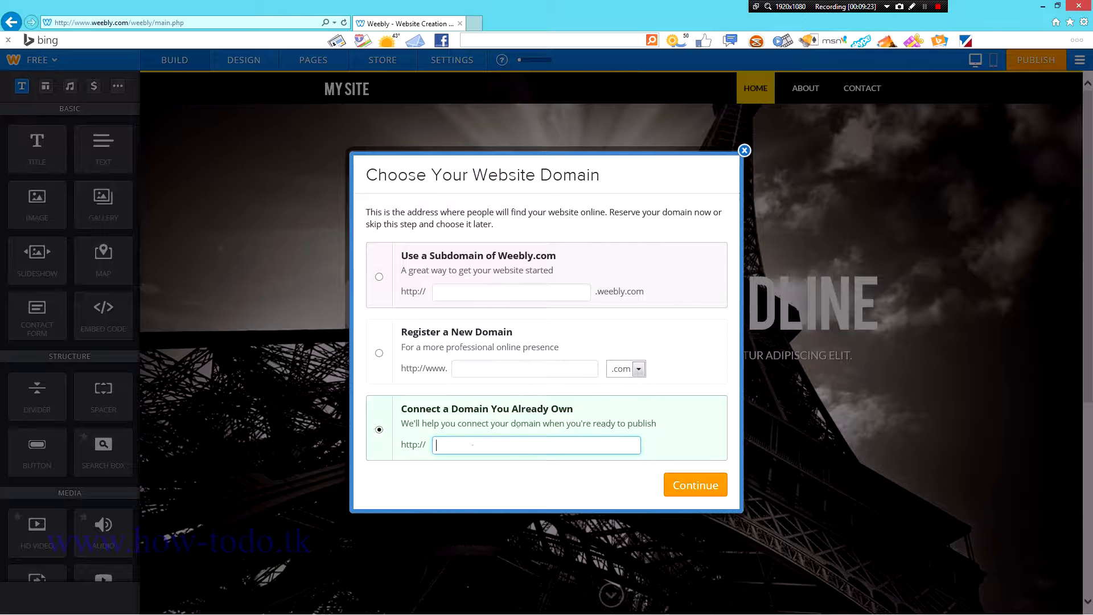
Step: Claim the available weebly.com subdomain howToTests and continue
left_click(437, 291)
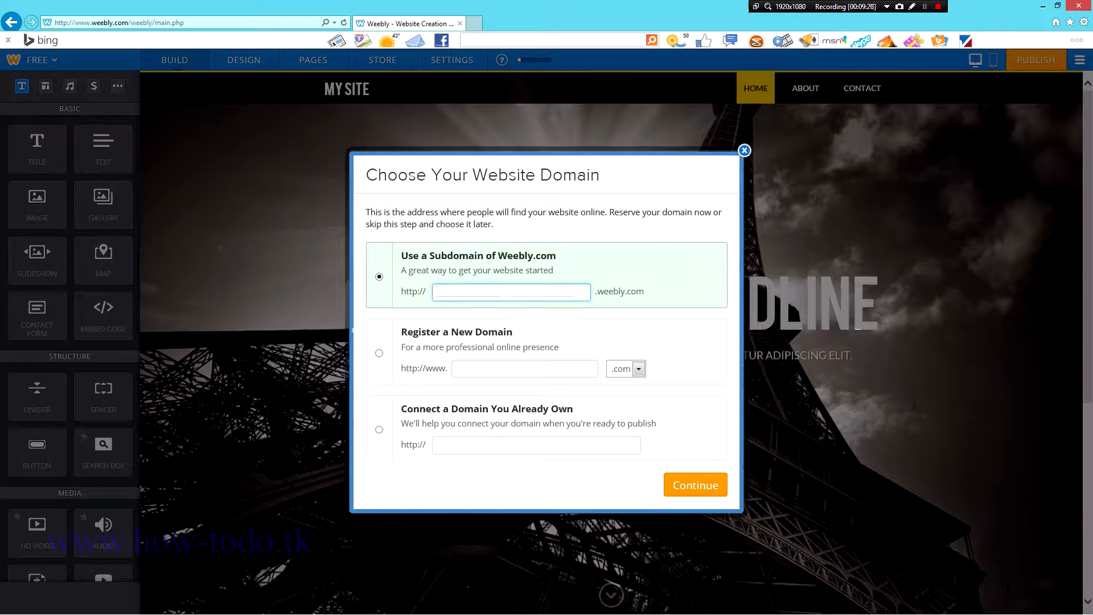
type("howTo")
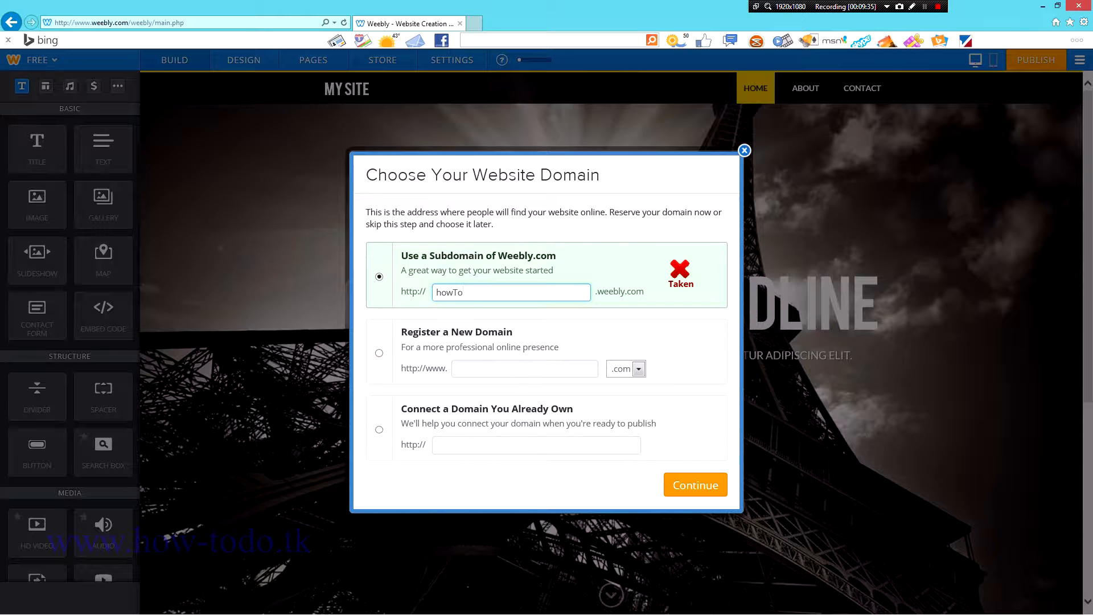
type("tests")
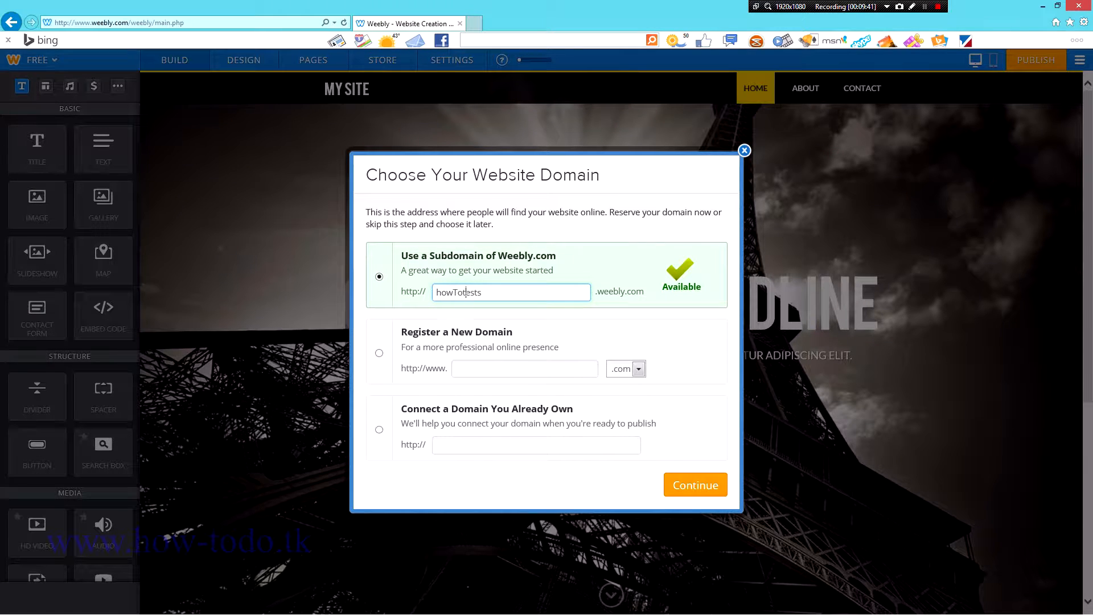
key("BackSpace")
type("T")
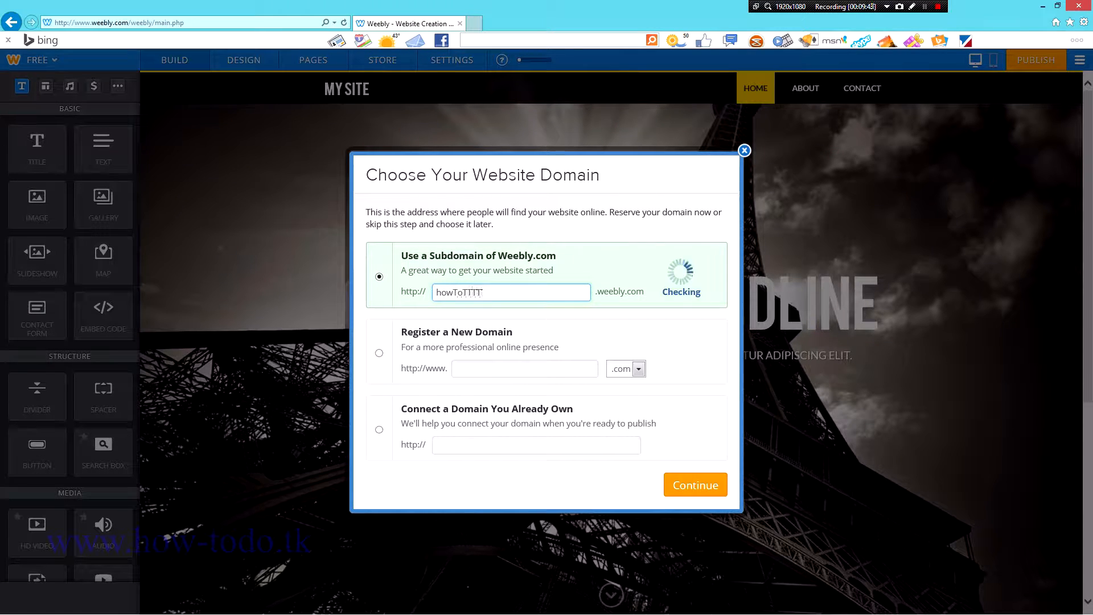
left_click(696, 487)
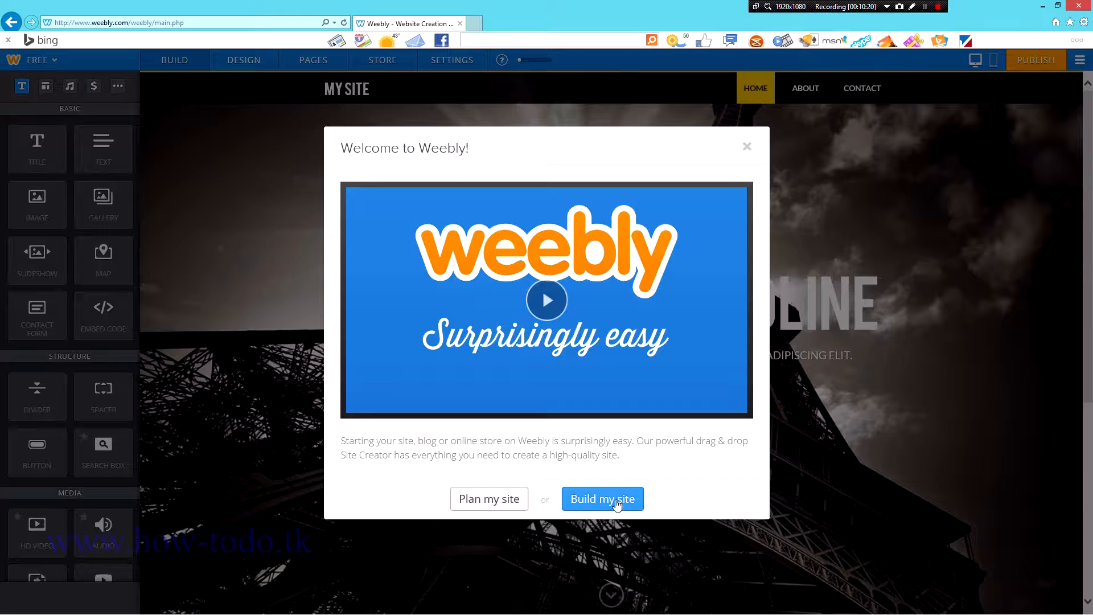
Step: Choose Build my site in the Welcome to Weebly dialog
left_click(596, 505)
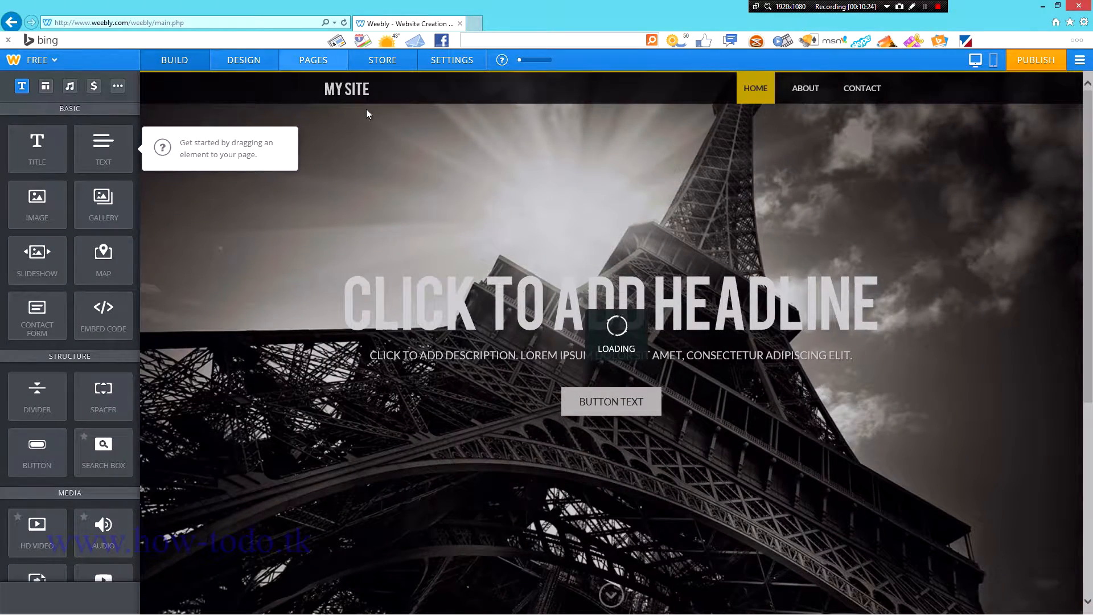
Step: Dismiss the tip and replace the MY SITE header title with HOW-TO
left_click(648, 274)
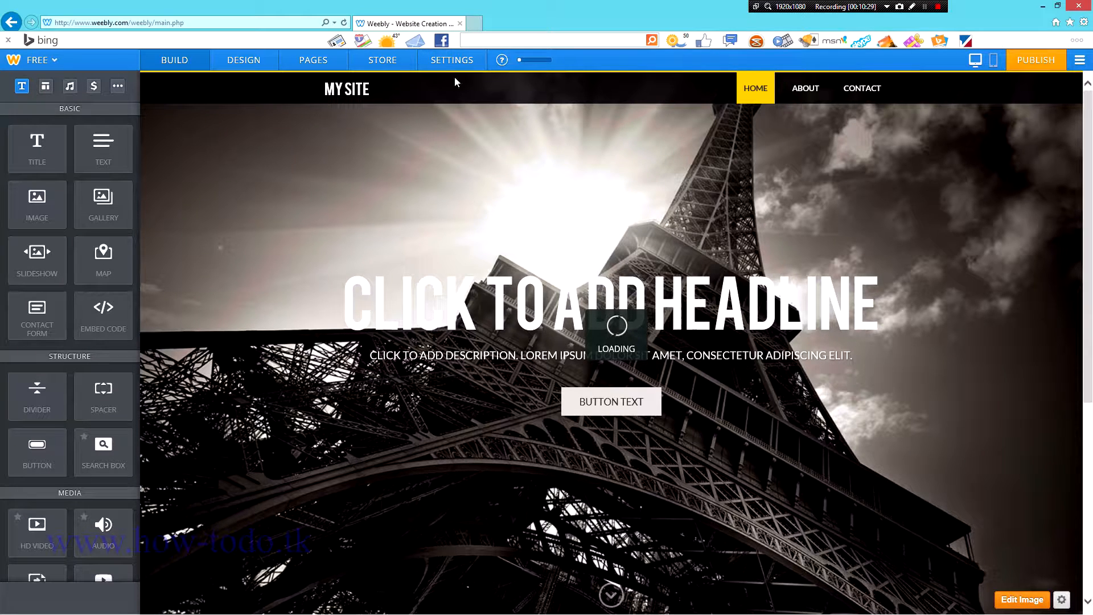
left_click(345, 90)
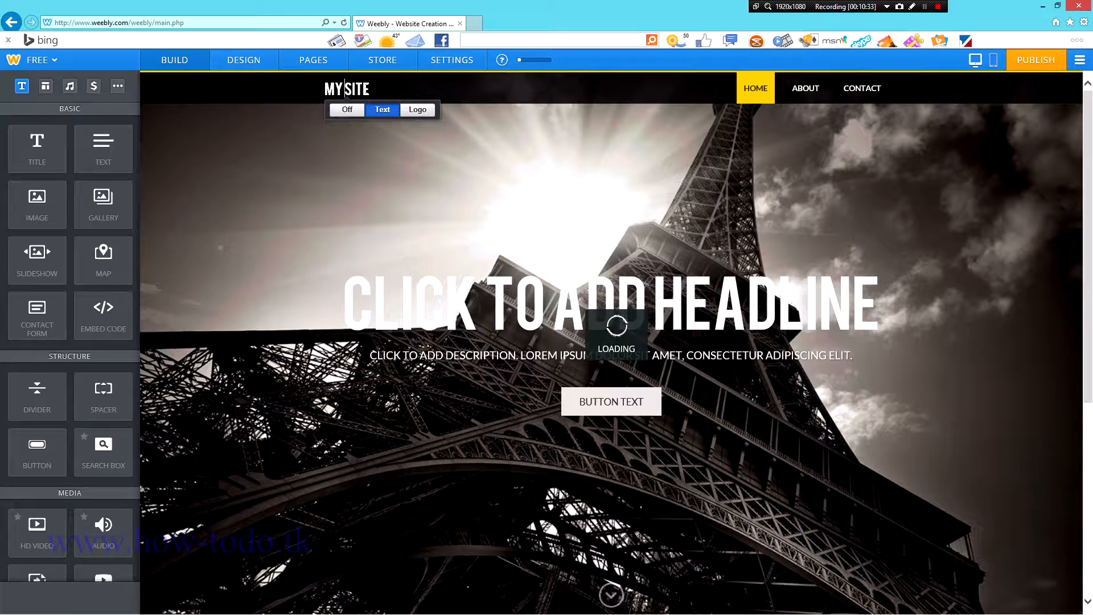
left_click(367, 90)
type("D")
key("BackSpace")
key("BackSpace")
key("BackSpace")
key("BackSpace")
key("BackSpace")
key("BackSpace")
key("BackSpace")
key("BackSpace")
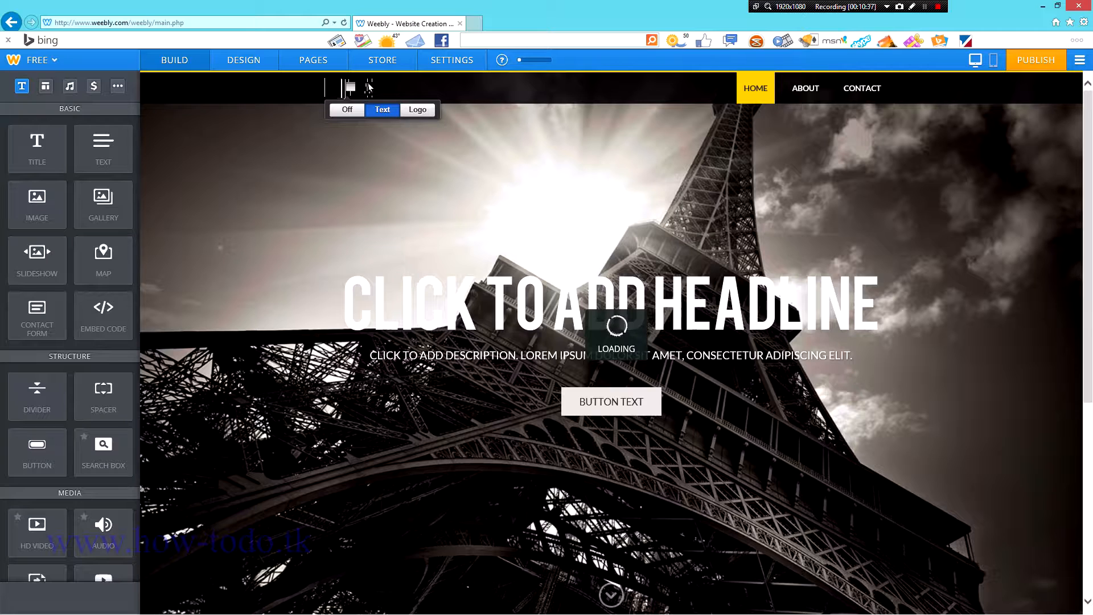
type("HOW-TO")
left_click(556, 176)
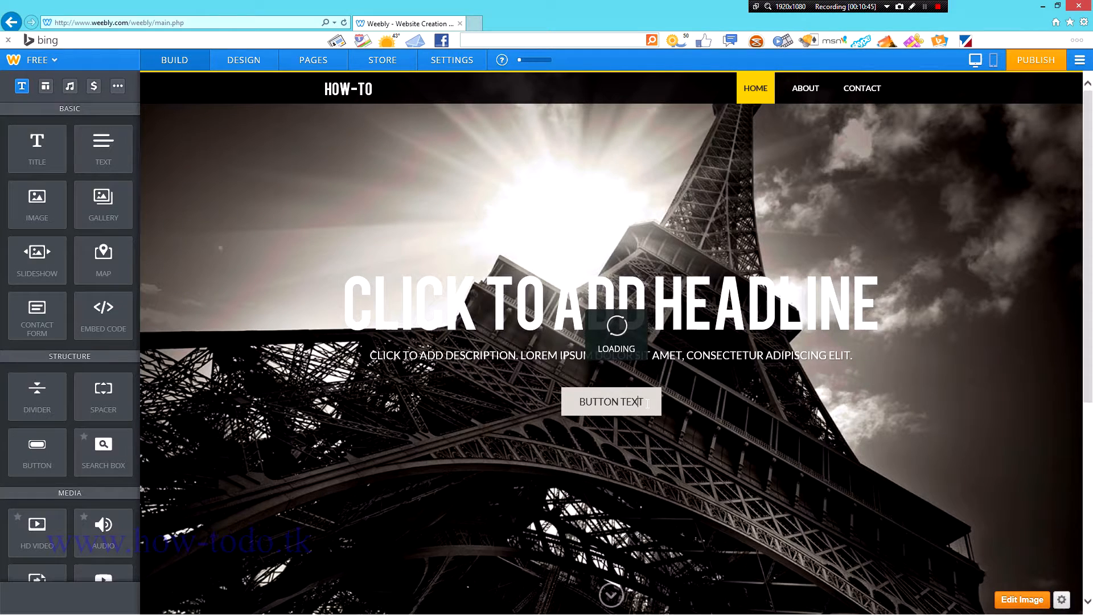
Step: Change the header button label from BUTTON TEXT to PROFILE, retrying the failed connection
left_click_drag(645, 402, 544, 391)
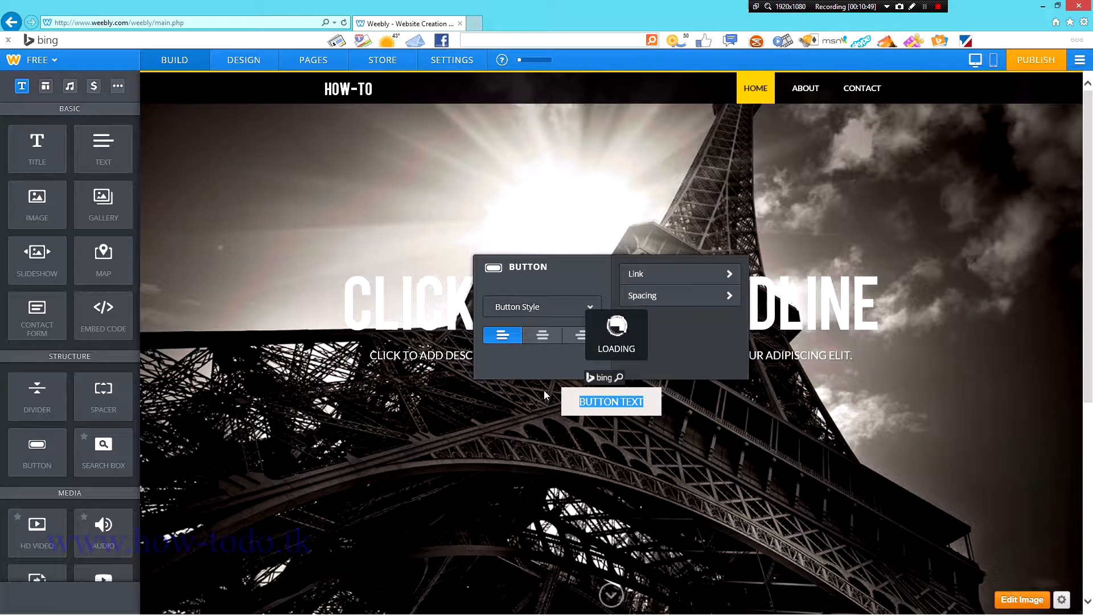
type("PROFILE")
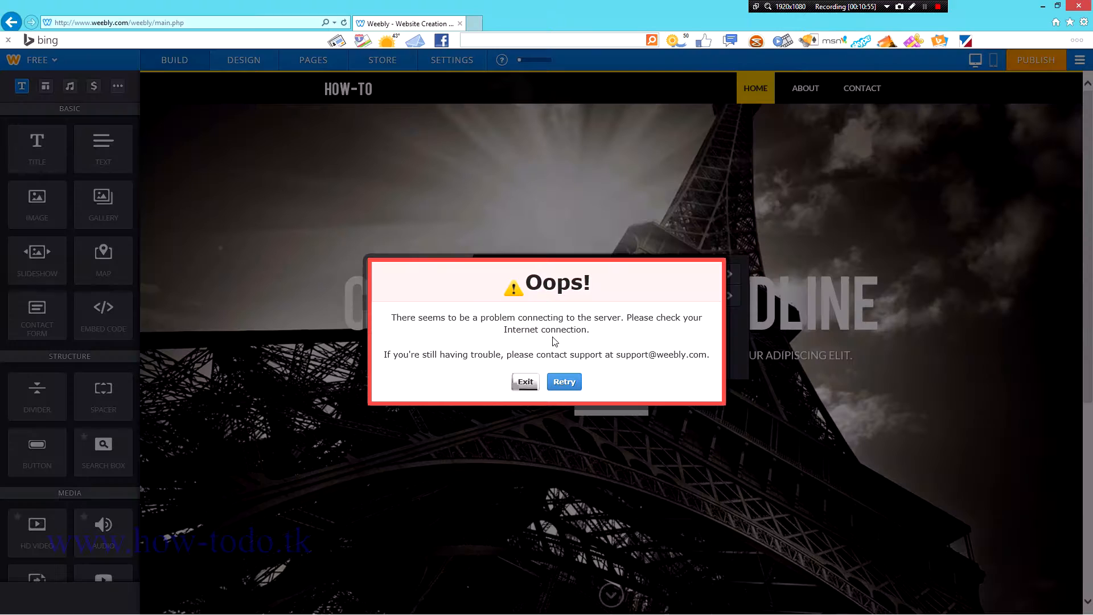
left_click(564, 382)
left_click(784, 216)
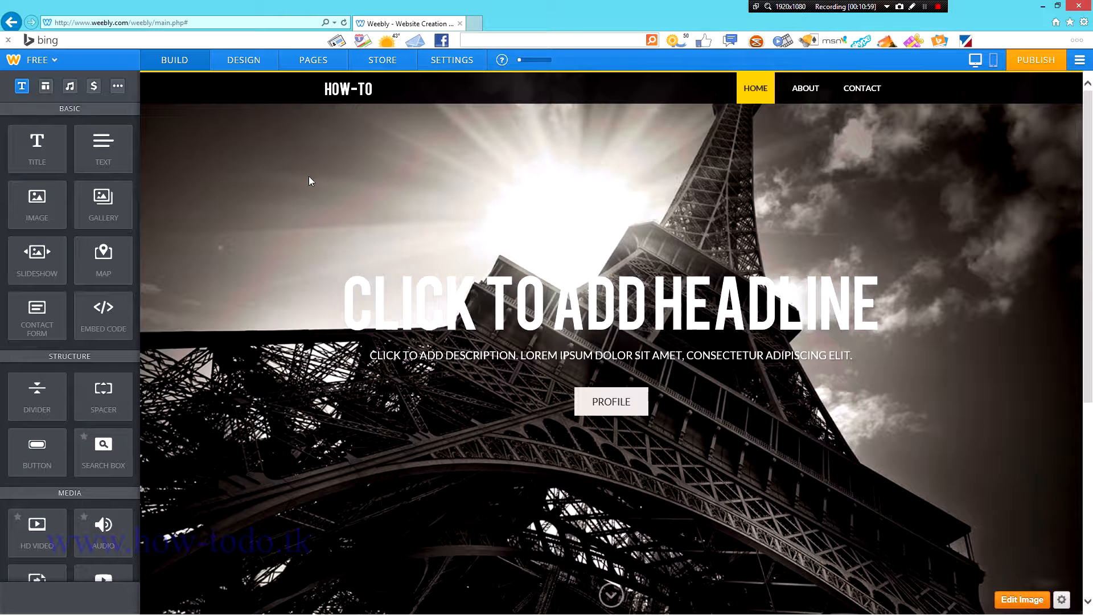
Step: Check the About page, return to Home, and select the PROFILE button
left_click(802, 92)
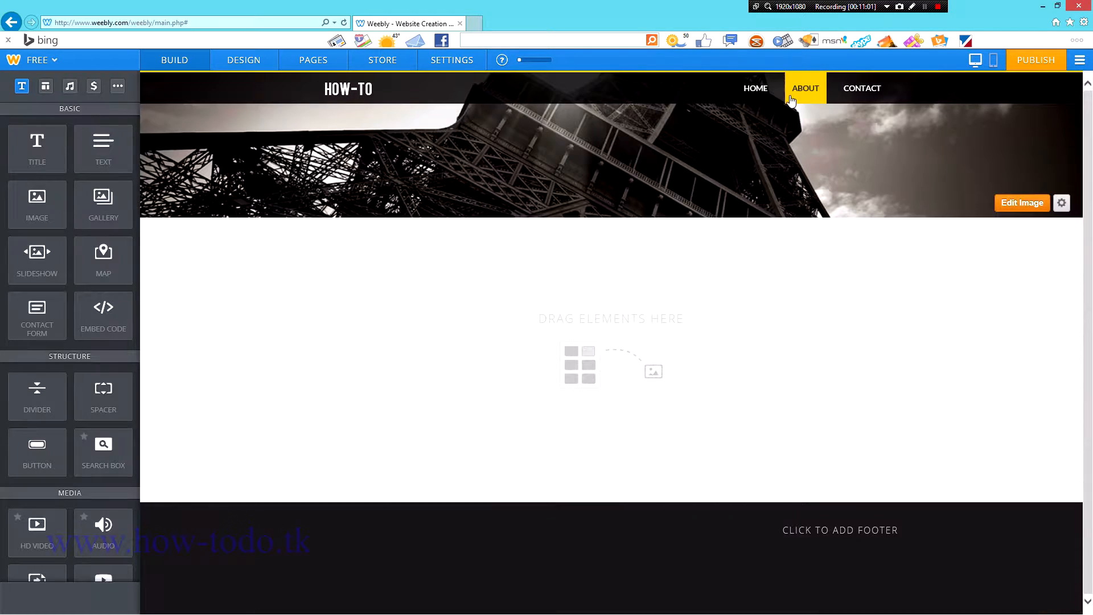
left_click(756, 93)
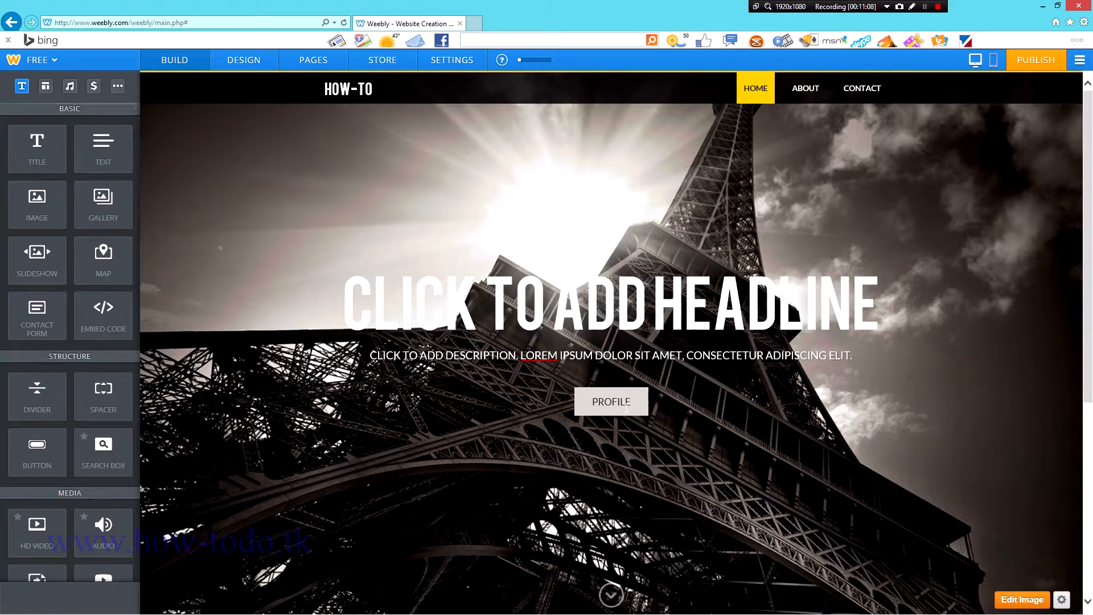
left_click(626, 404)
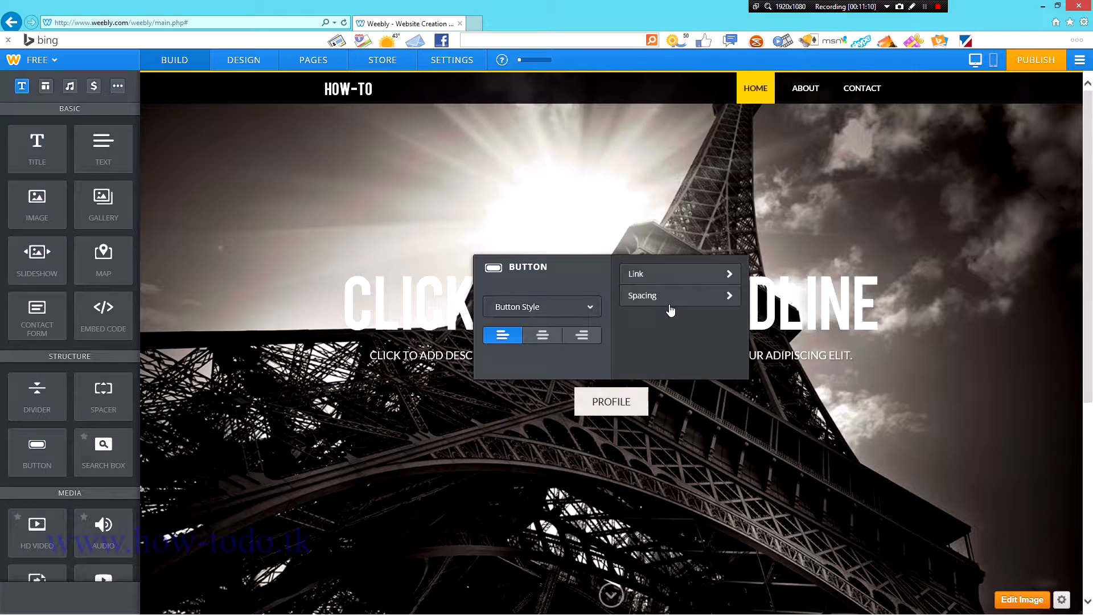
Step: Link the PROFILE button to the site's About page and save the link
left_click(672, 275)
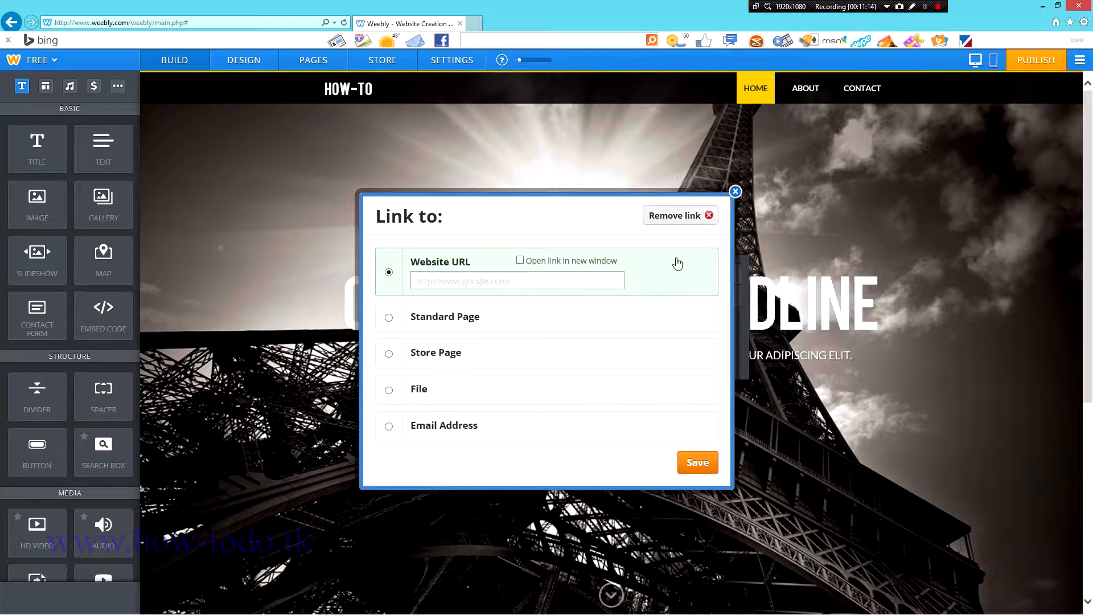
left_click(736, 192)
left_click(671, 277)
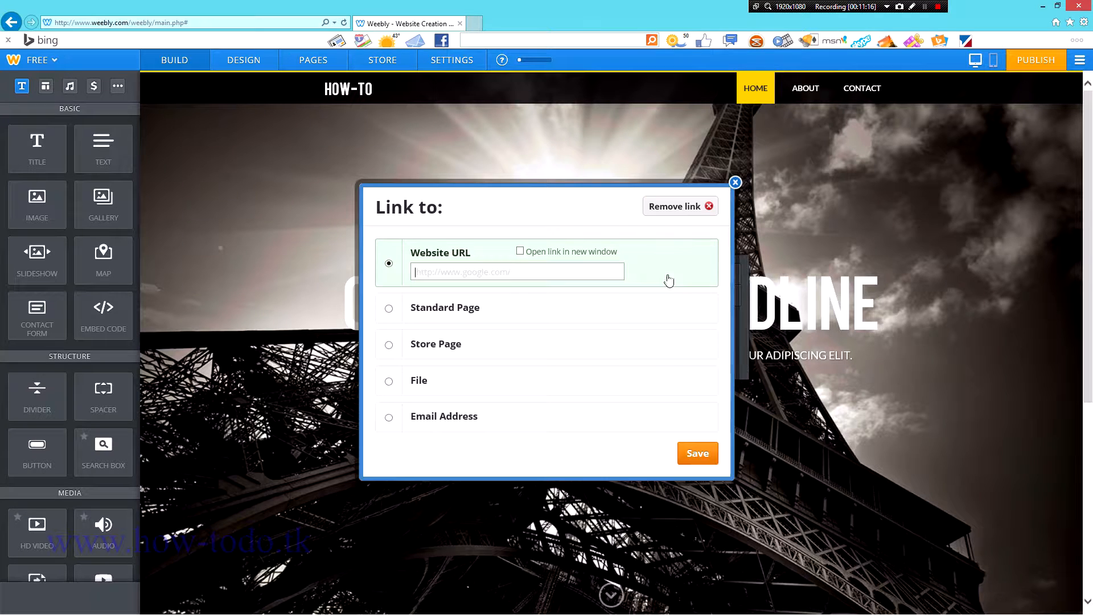
left_click(449, 312)
left_click(504, 308)
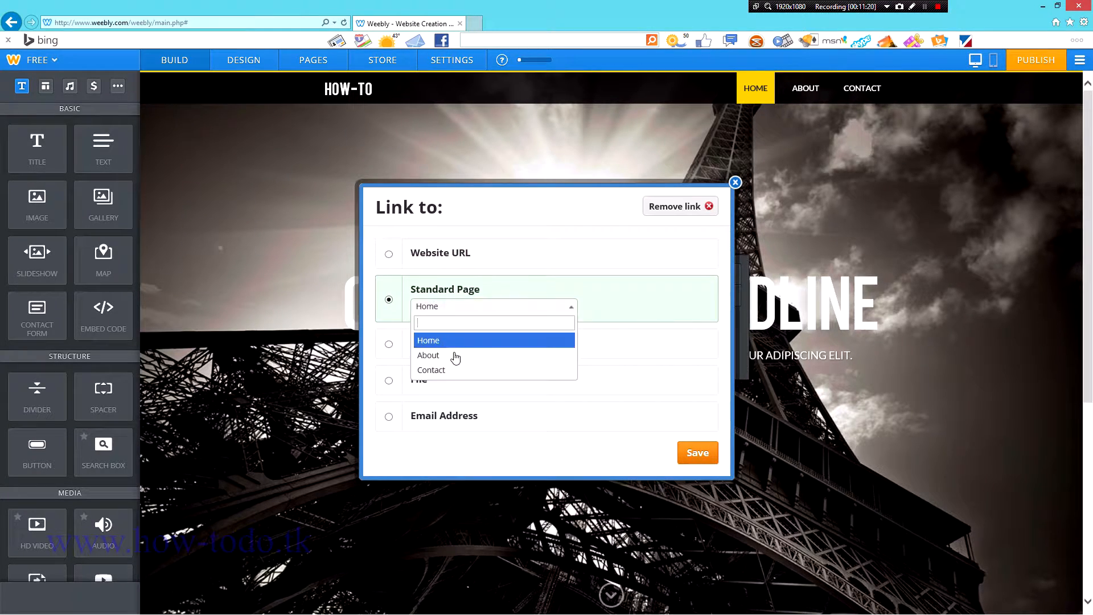
left_click(449, 355)
left_click(698, 453)
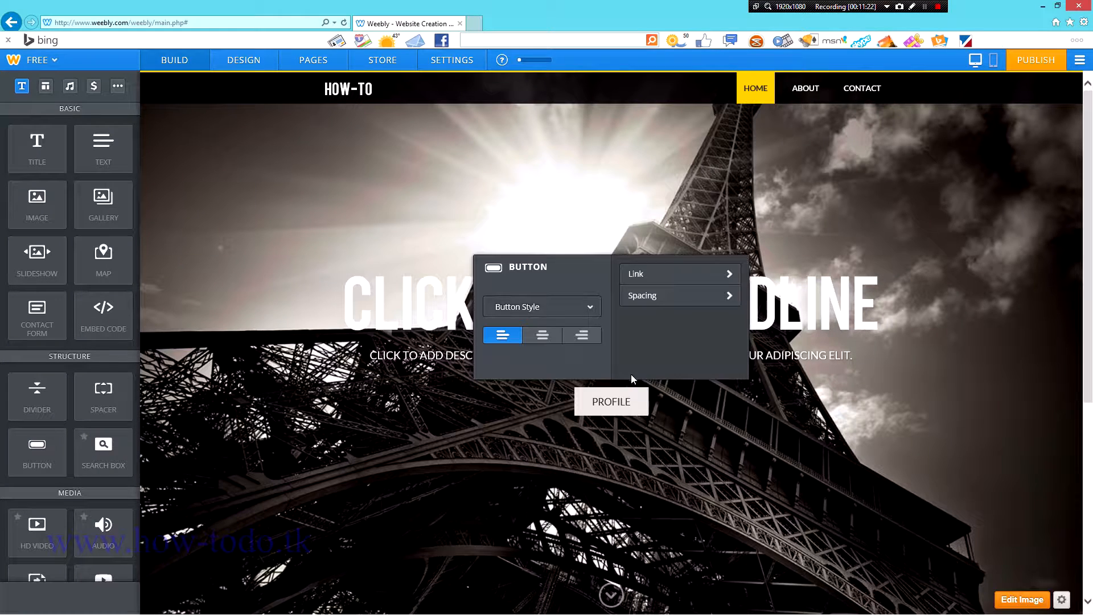
Step: Close the button settings and clear the CLICK TO ADD HEADLINE placeholder
left_click(614, 411)
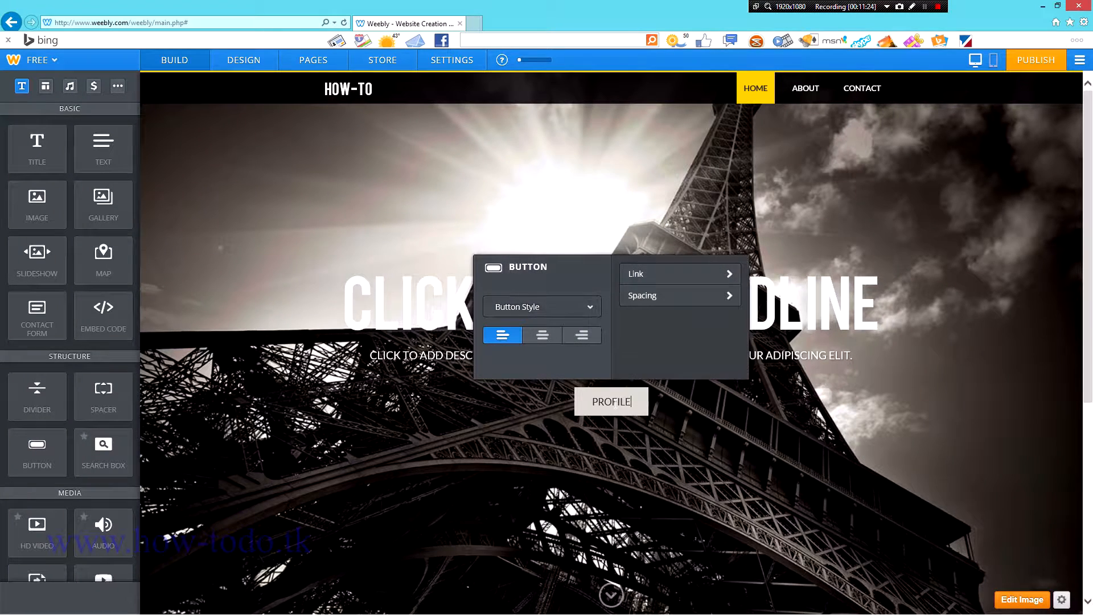
left_click(701, 498)
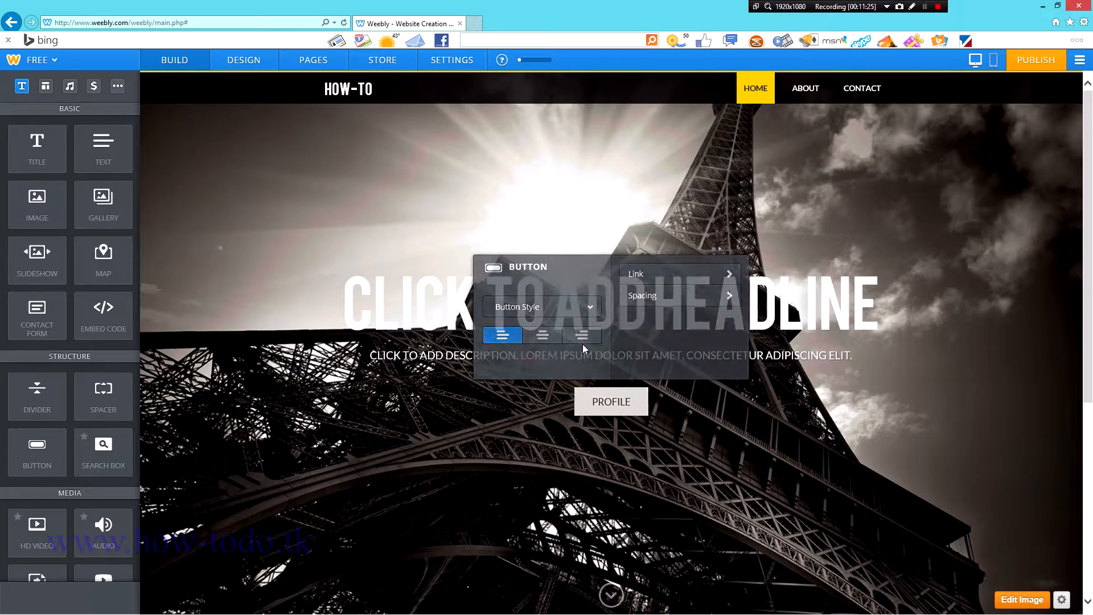
left_click(866, 310)
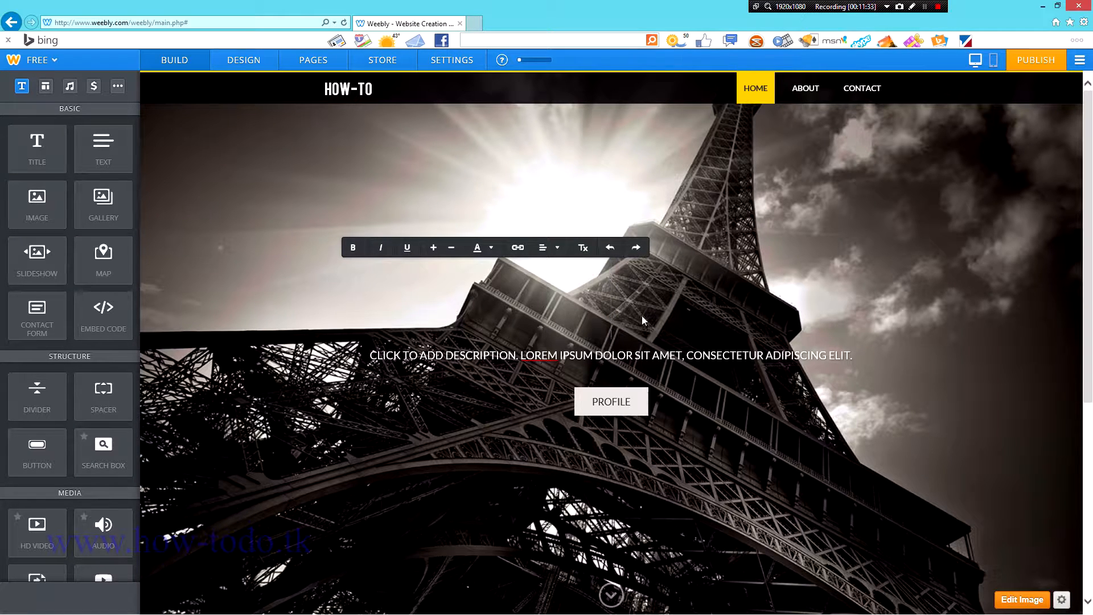
Step: Enter HOW-TO TUTORIALS as the headline and TEACHING YOU STUFF as the description line
type("HOW-")
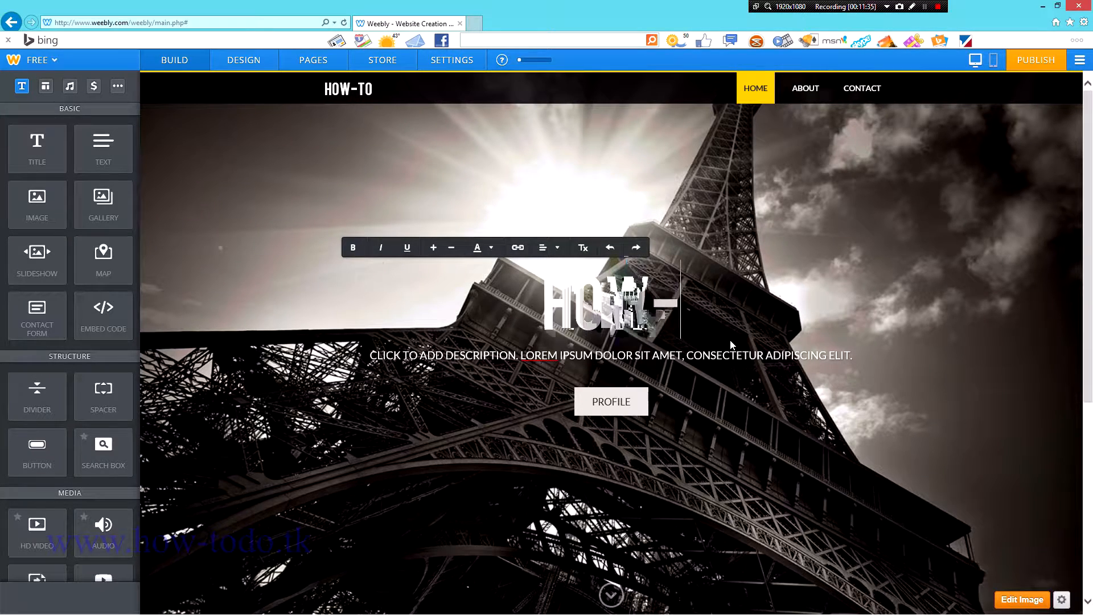
type("TO TUTORIAL")
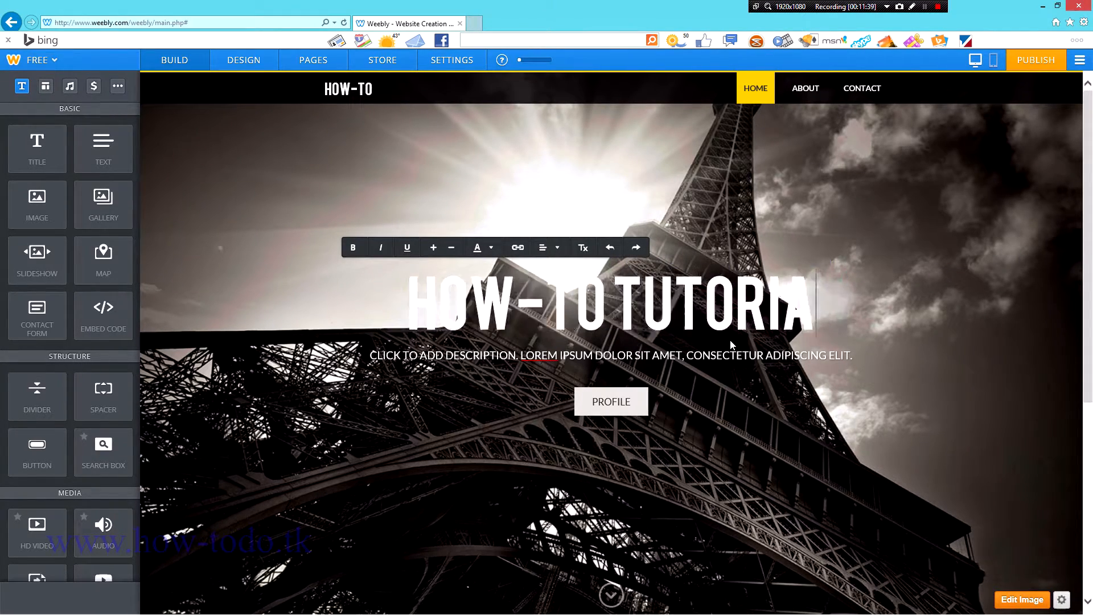
type("S")
left_click(746, 358)
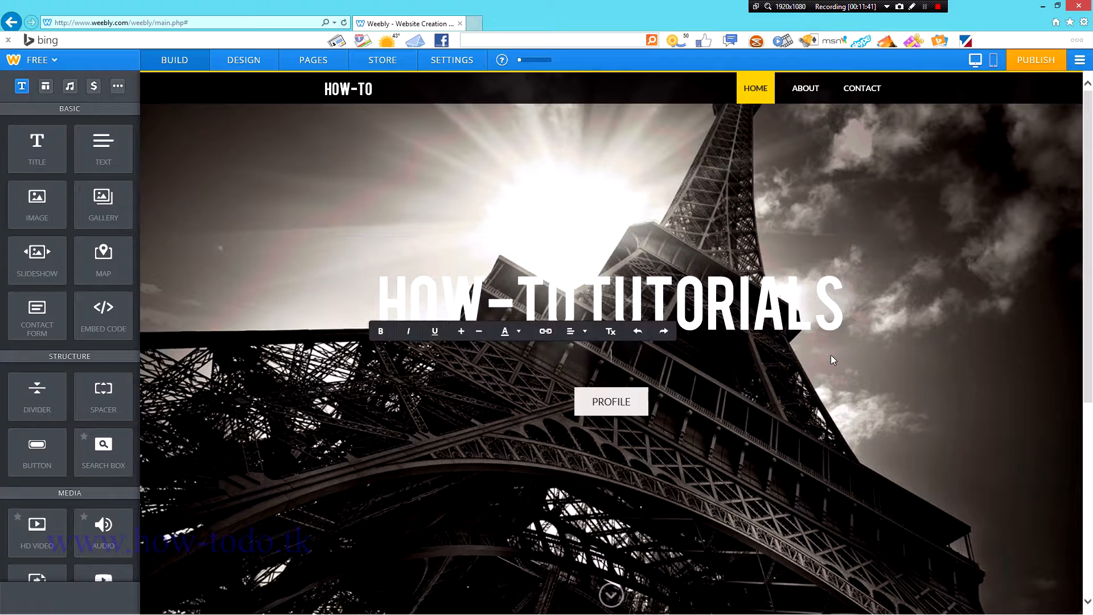
type("THE")
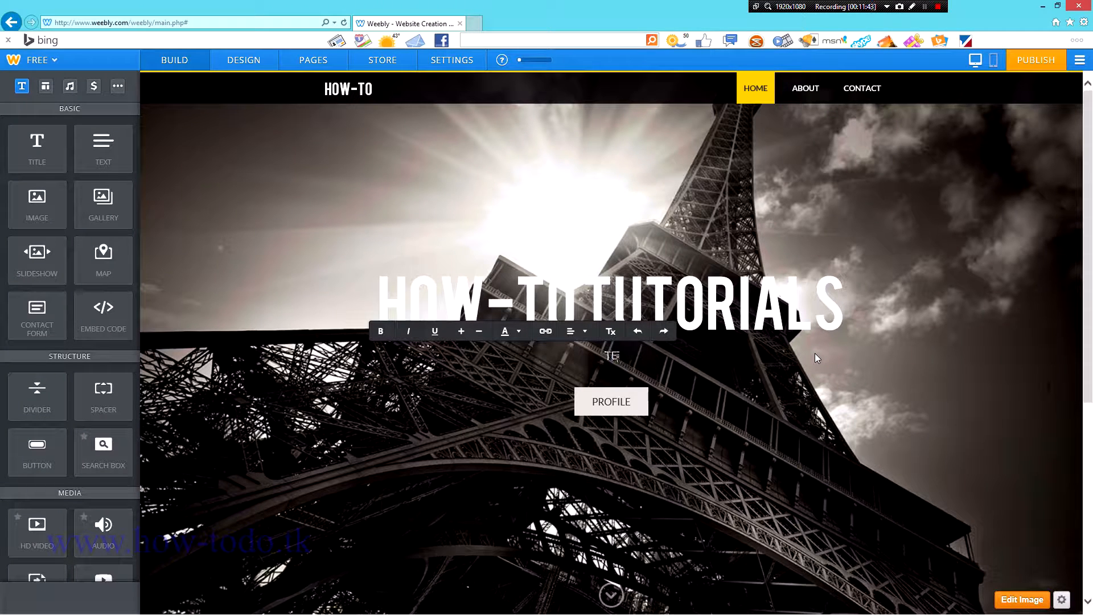
key("BackSpace")
key("BackSpace")
key("BackSpace")
type("WATCHING YOU HOW TO")
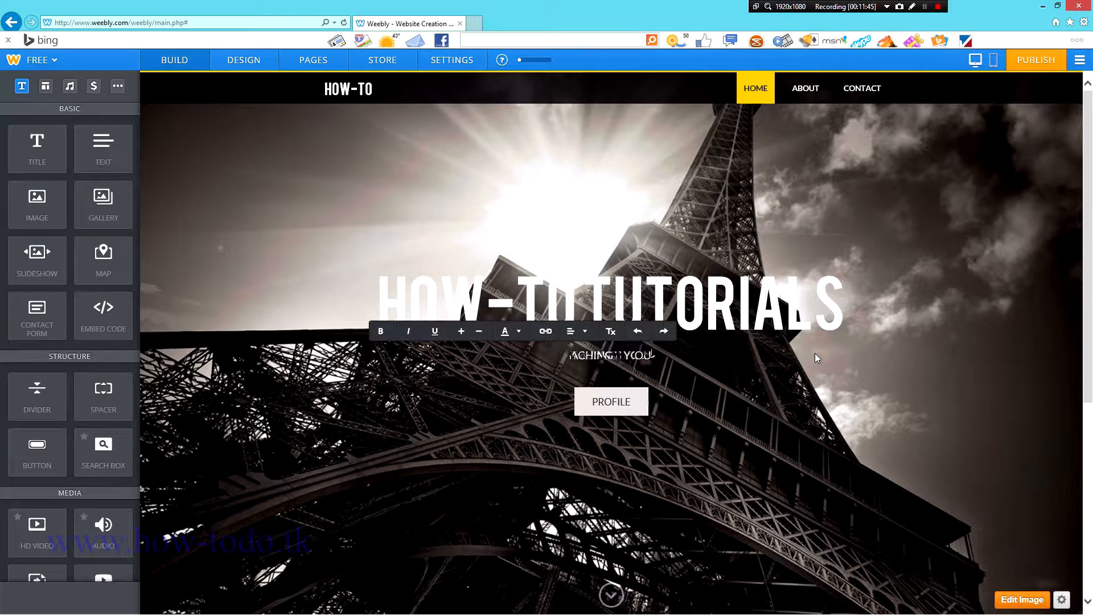
left_click(870, 424)
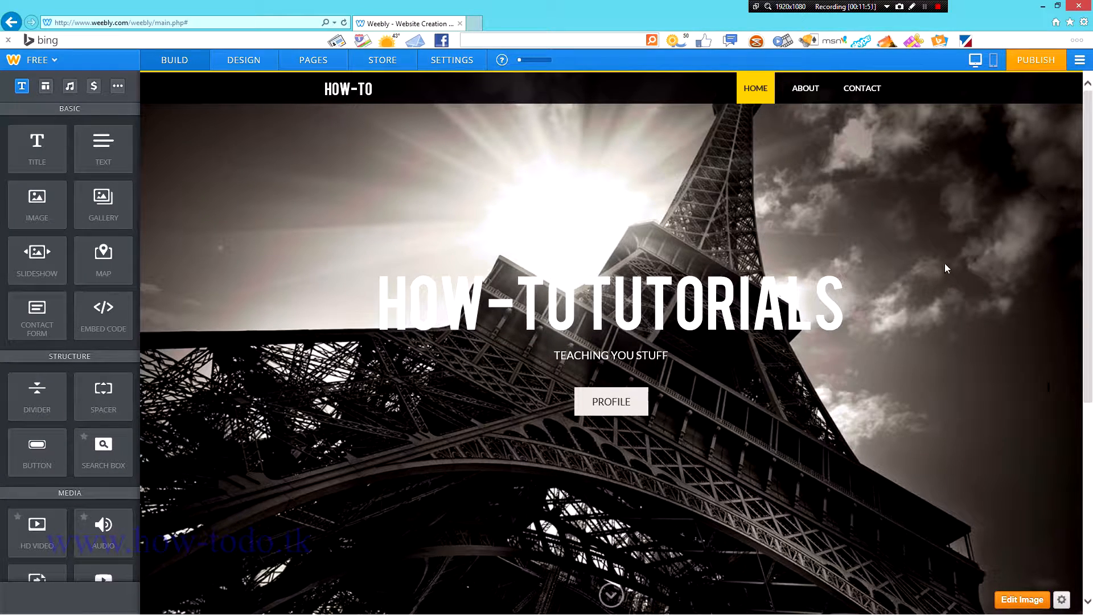
scroll(963, 335, "down", 5)
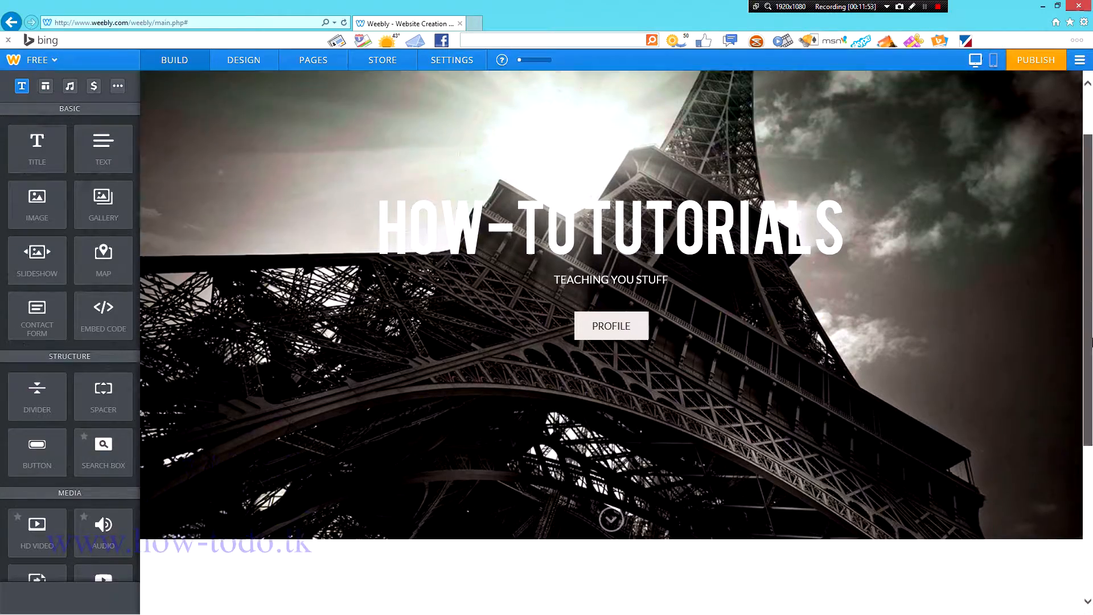
scroll(967, 340, "up", 5)
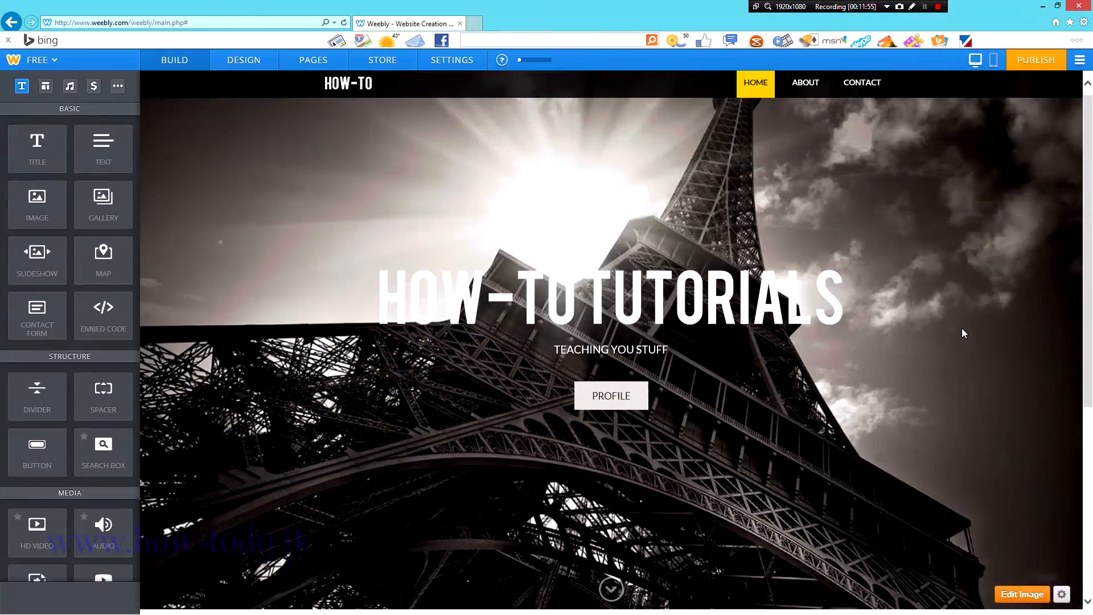
scroll(876, 302, "down", 5)
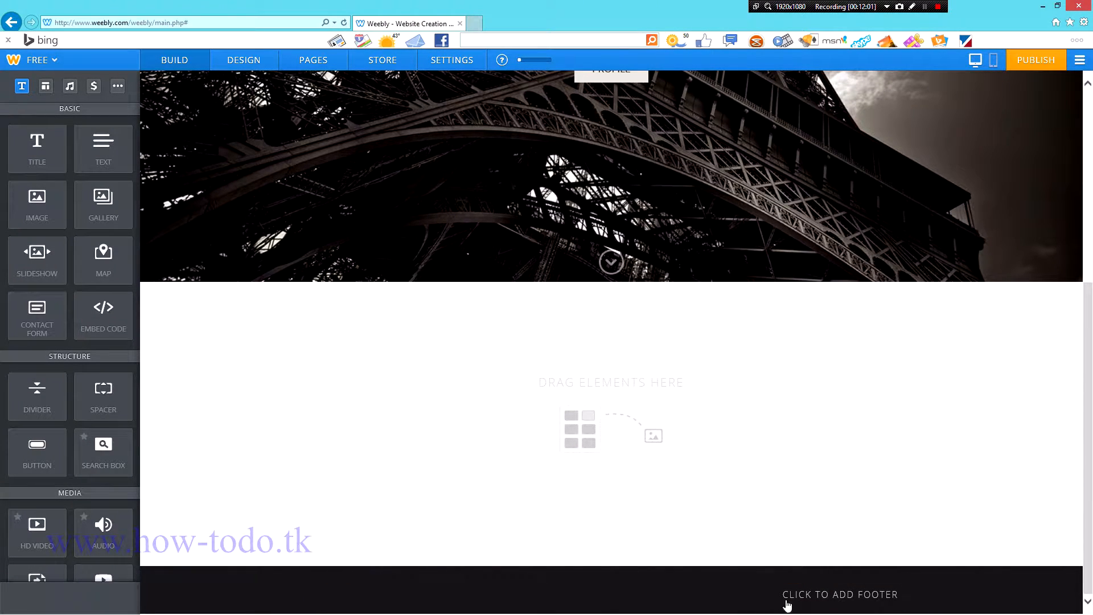
left_click(841, 601)
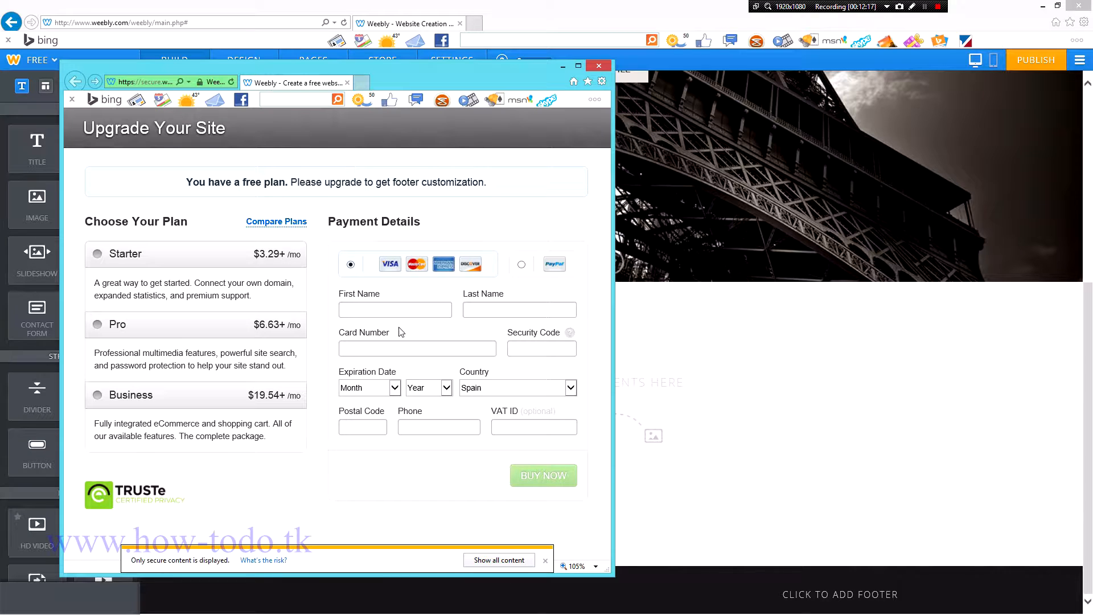
left_click(599, 65)
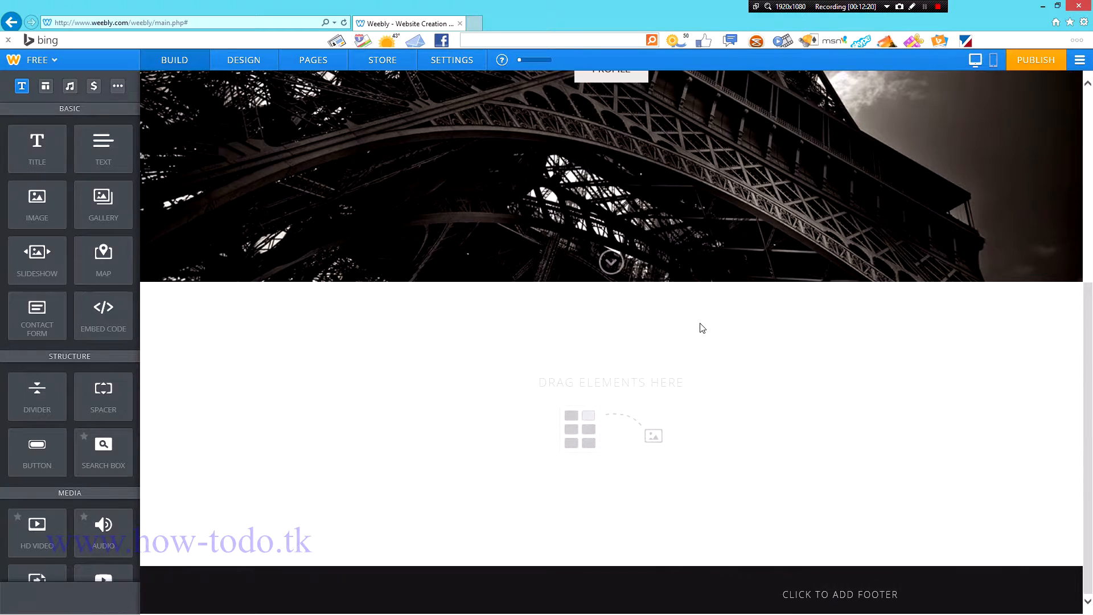
scroll(701, 327, "up", 5)
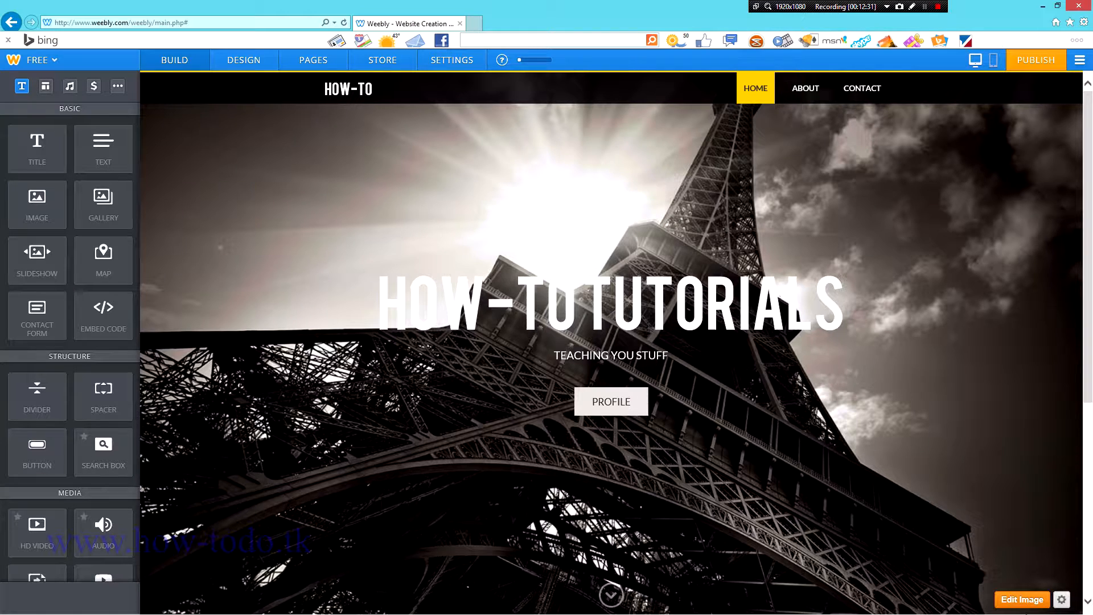
Step: Replace the header background with the photo of two businessmen
left_click(1022, 599)
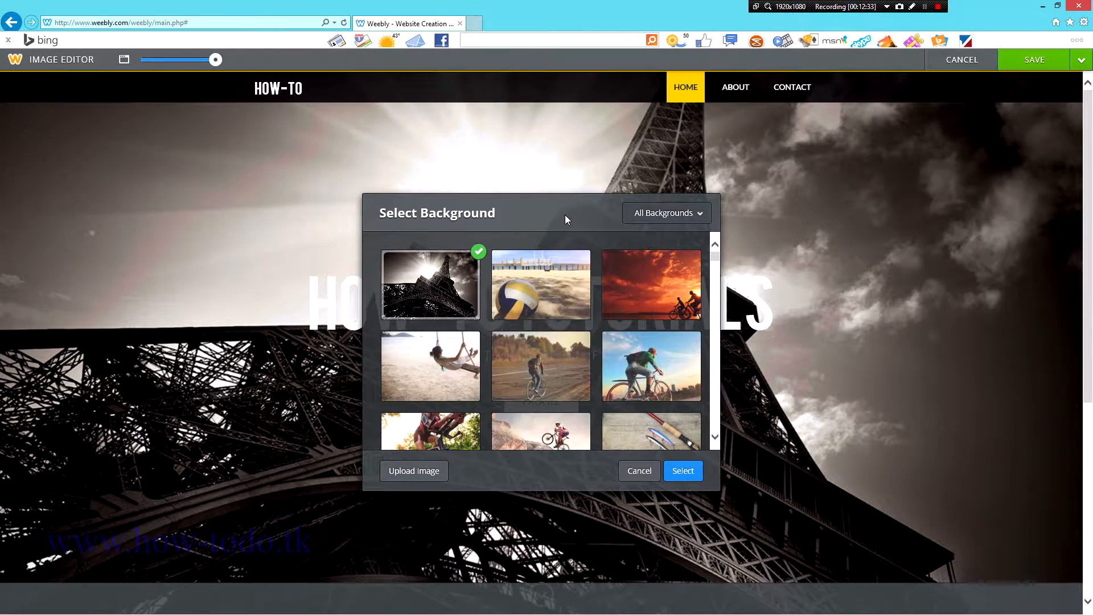
left_click_drag(716, 256, 735, 278)
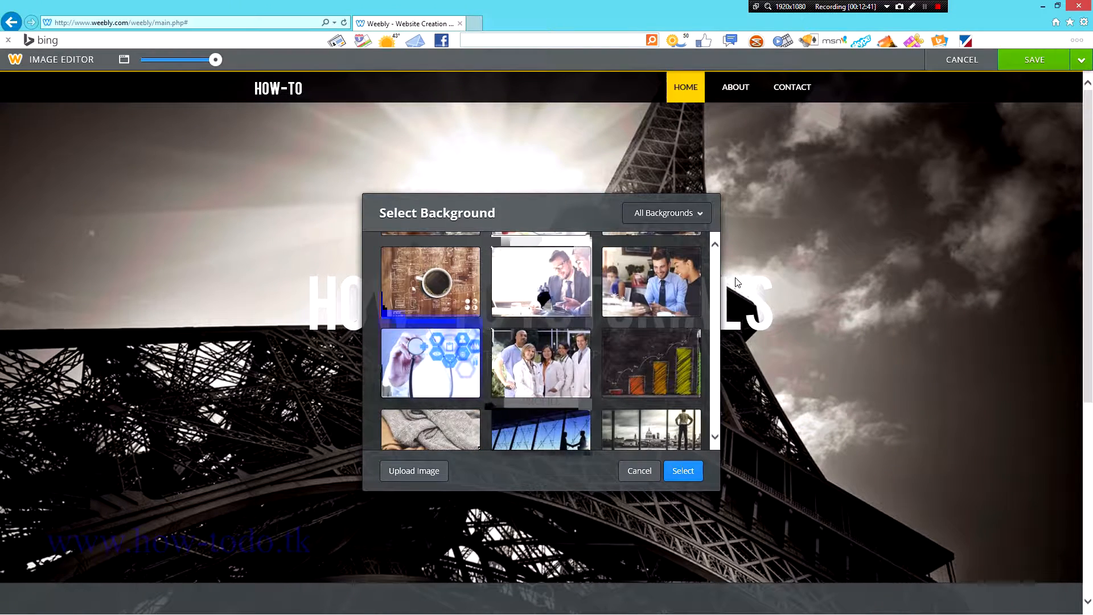
left_click(552, 272)
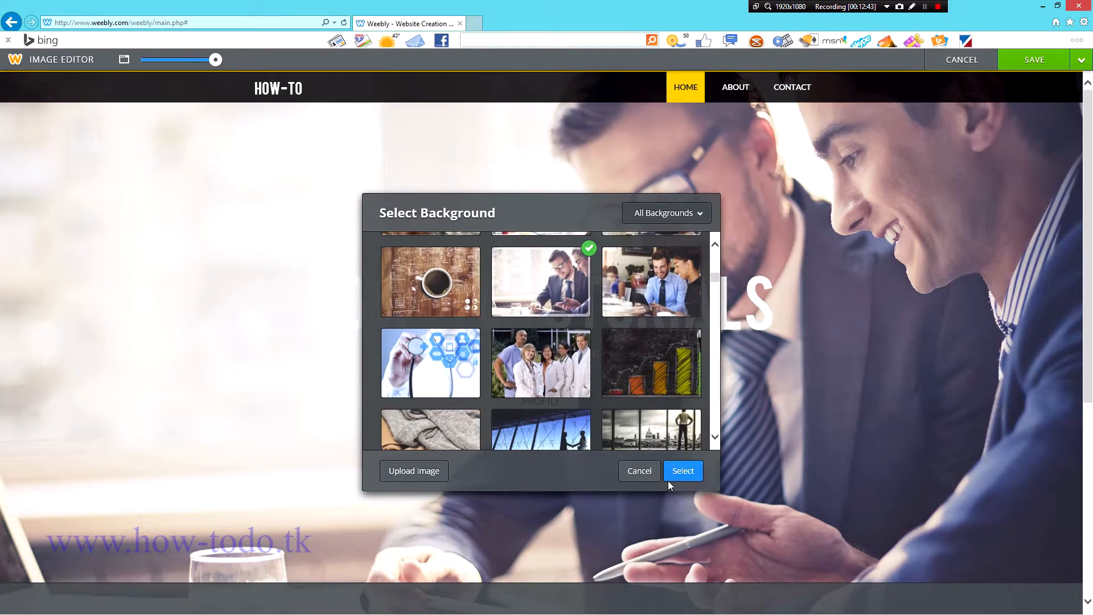
left_click(683, 472)
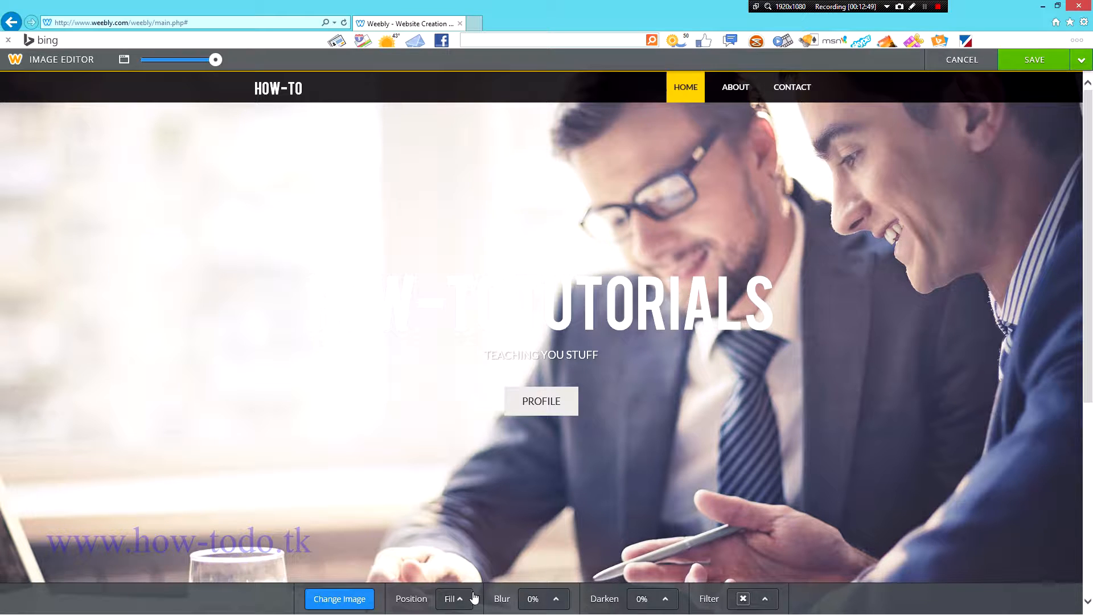
Step: Keep the background blur at 0% and save the image to all pages
left_click(551, 599)
left_click_drag(556, 579, 554, 547)
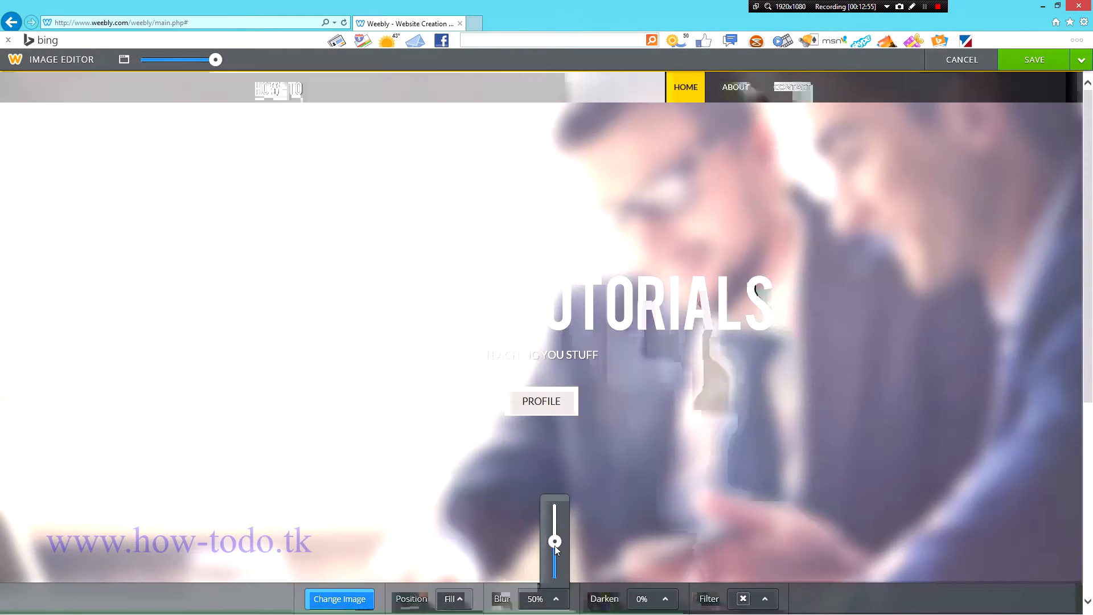
left_click_drag(554, 541, 555, 578)
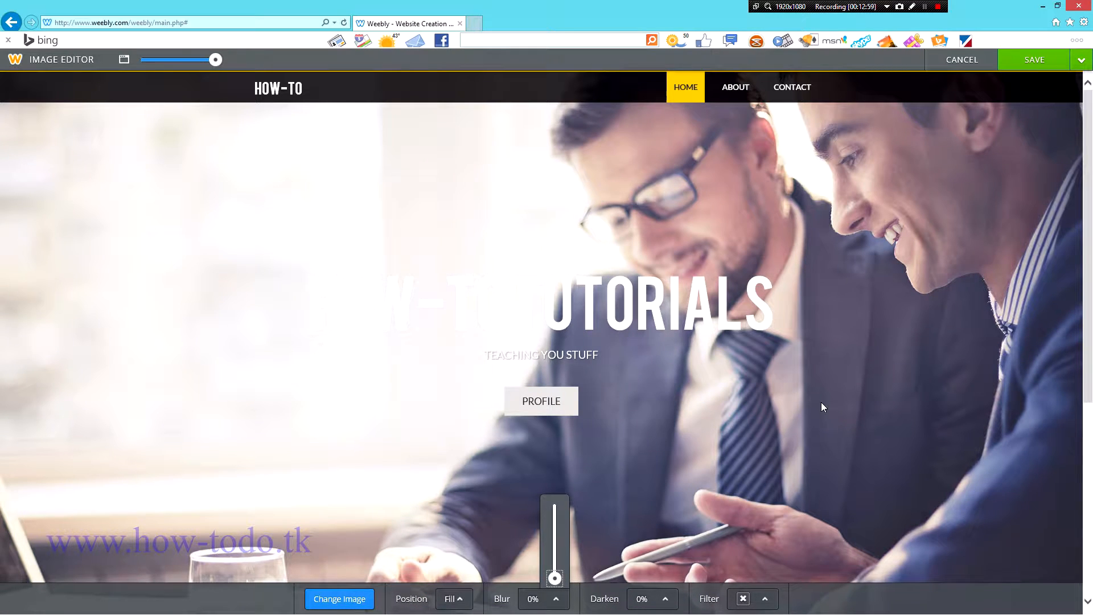
left_click(1081, 59)
left_click(1023, 89)
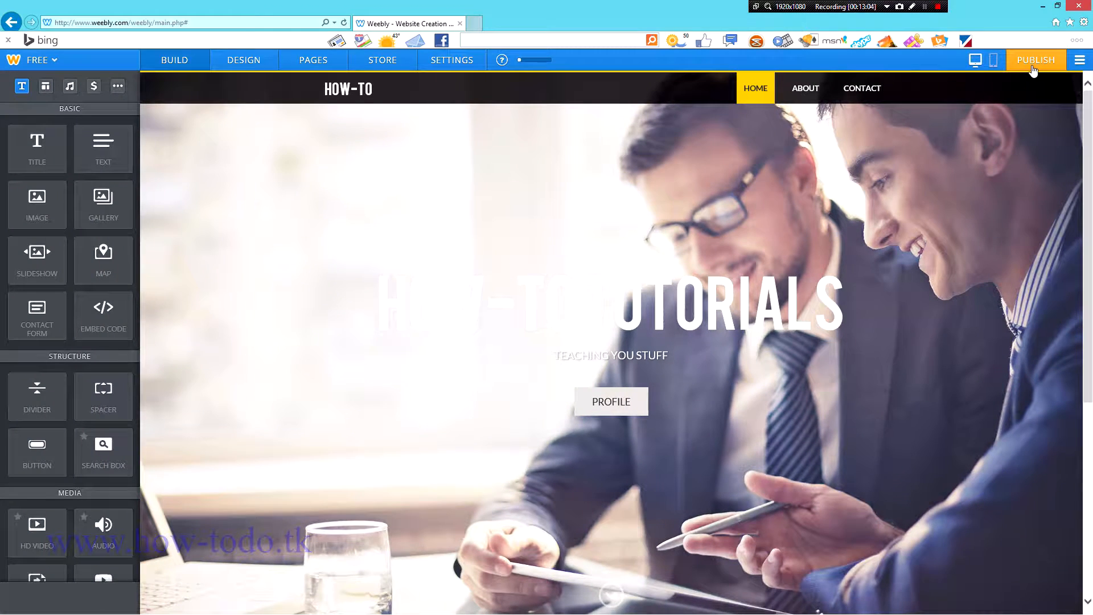
left_click(823, 87)
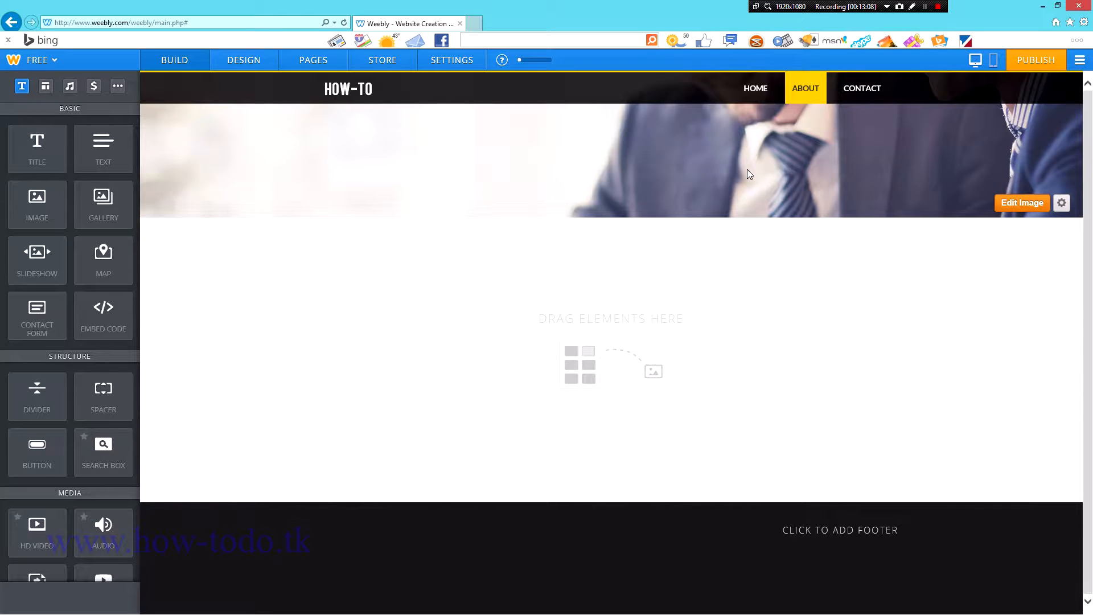
left_click(862, 88)
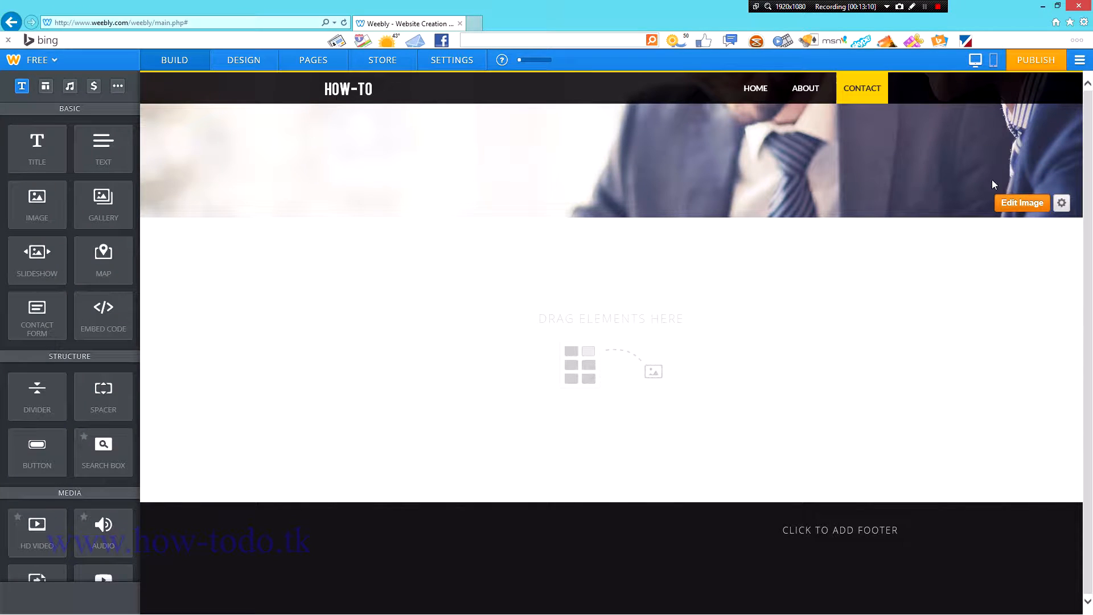
left_click(760, 91)
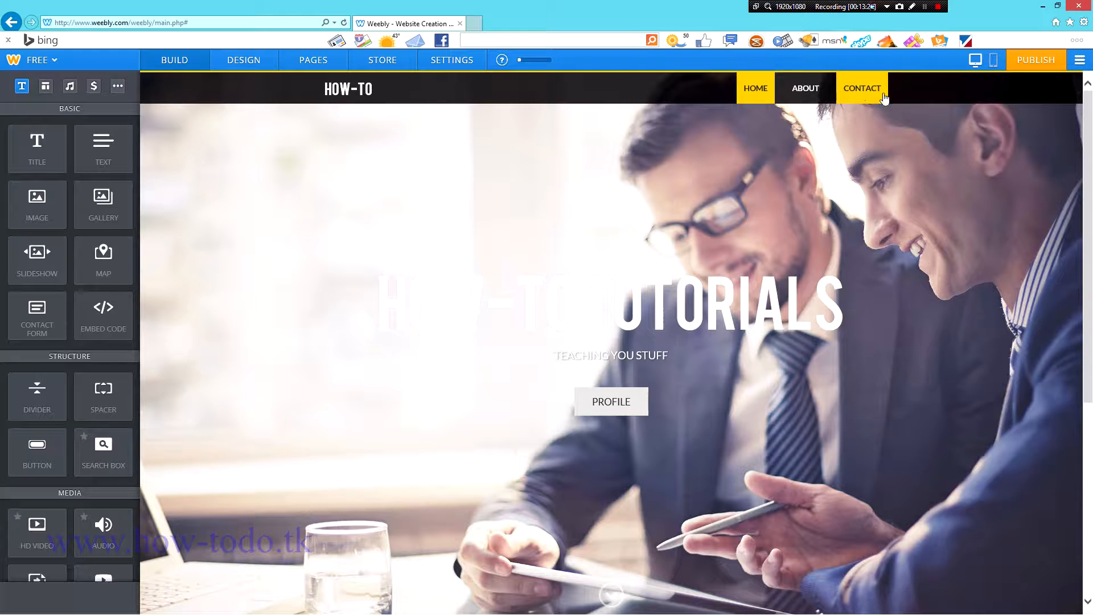
Step: Add a text block to the About page and select its placeholder text
left_click(815, 93)
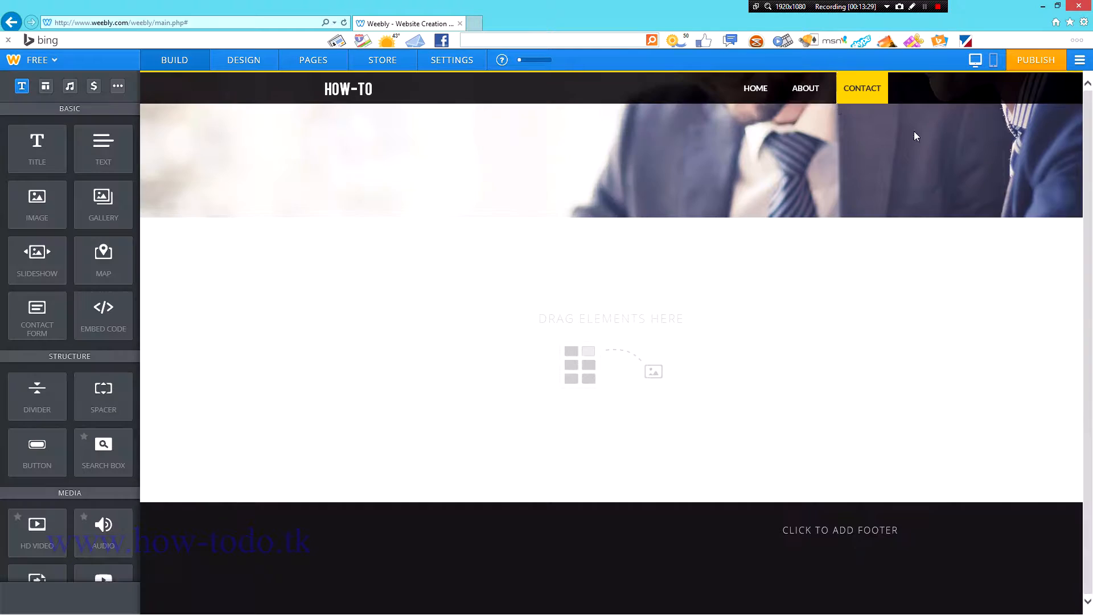
left_click(809, 101)
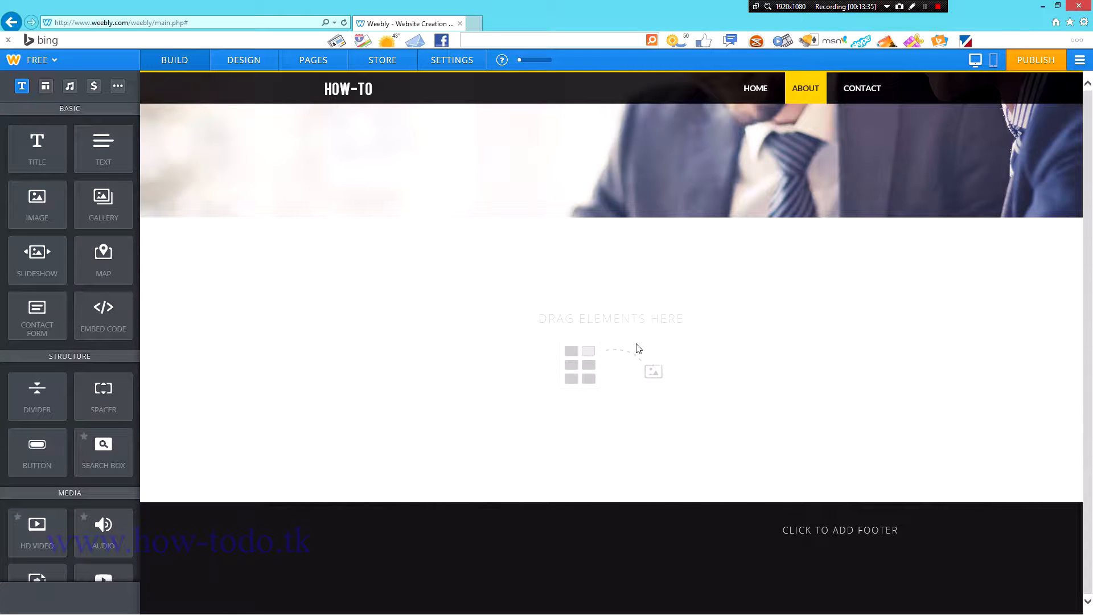
left_click_drag(113, 153, 659, 313)
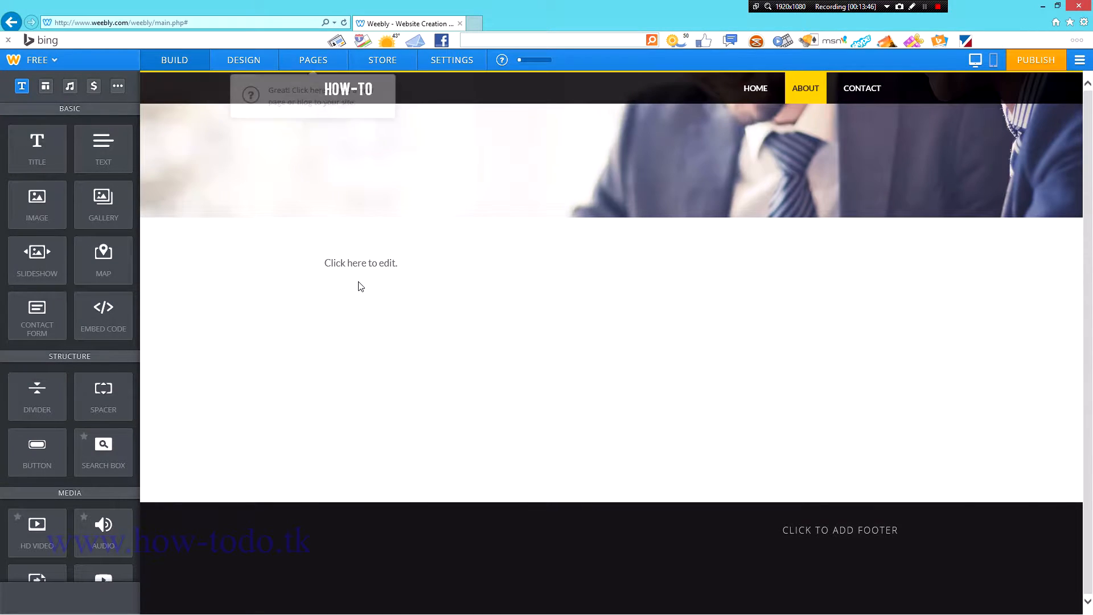
left_click(357, 282)
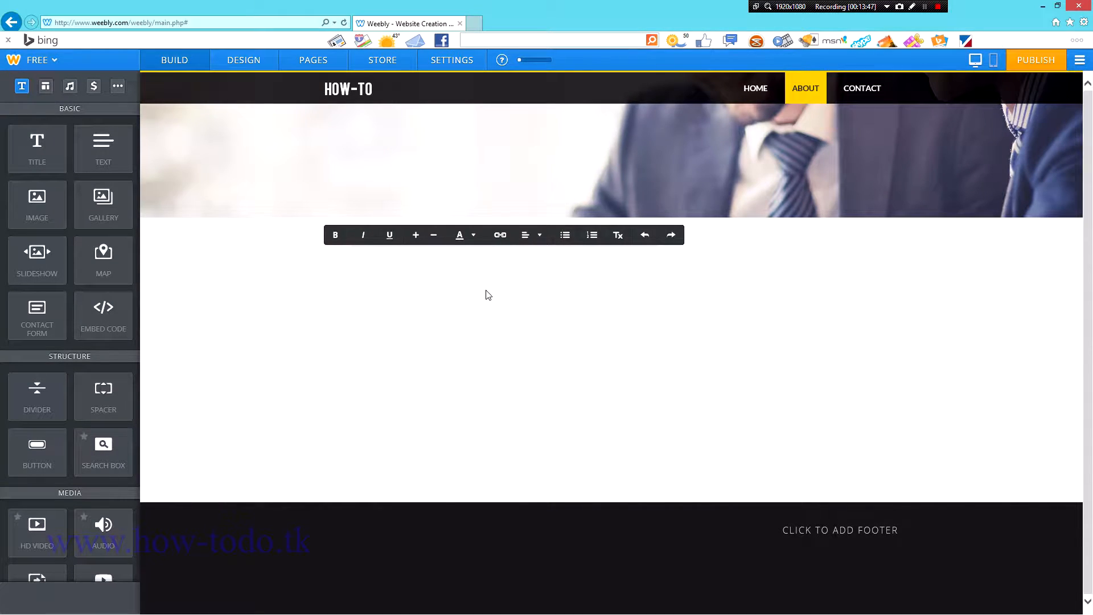
Step: Leave the About placeholder text unchanged and go to the Contact page
mouse_move(827, 135)
left_click(1000, 339)
mouse_move(754, 212)
left_click(862, 90)
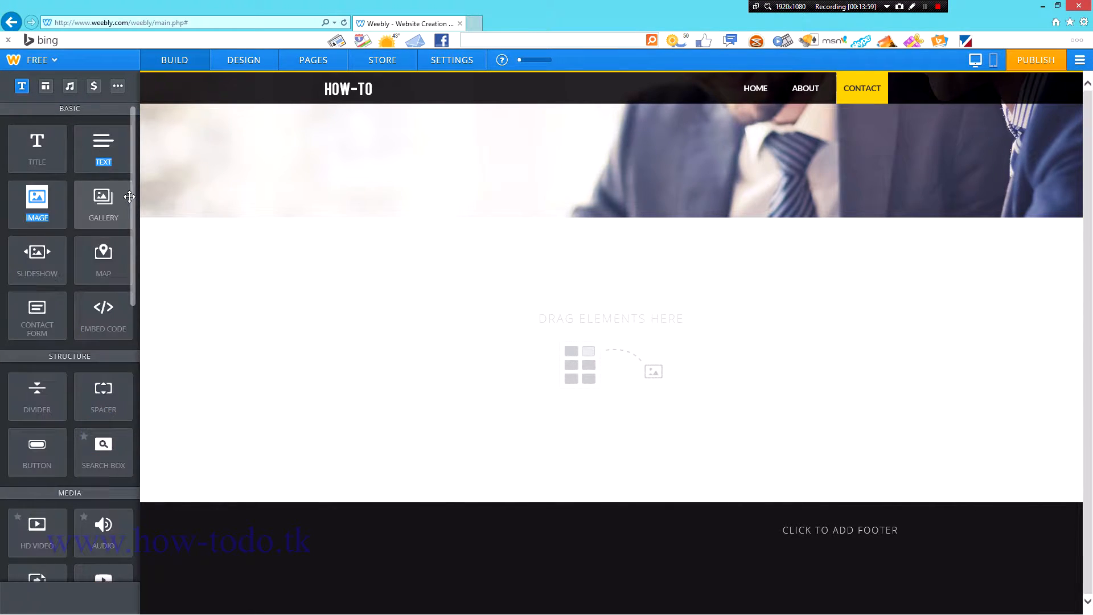
scroll(136, 375, "down", 3)
left_click_drag(136, 372, 155, 137)
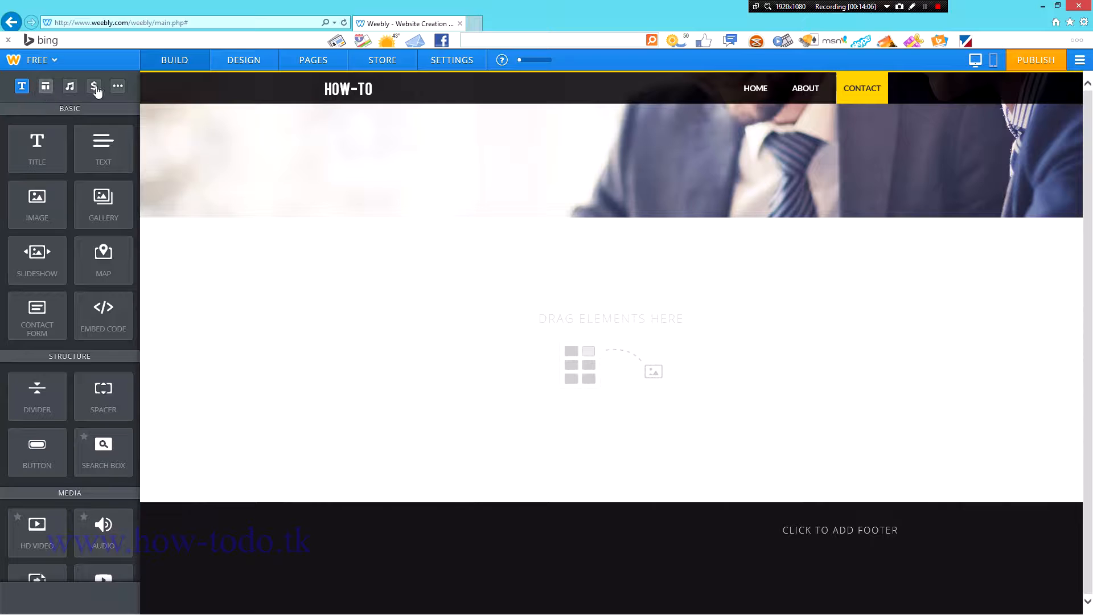
left_click(118, 86)
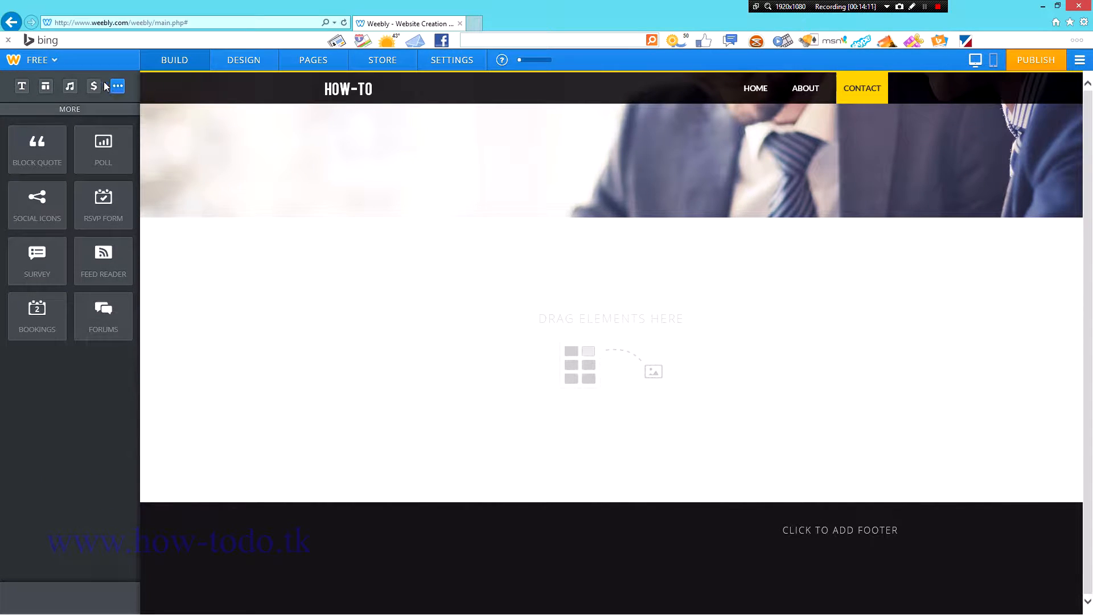
left_click(94, 86)
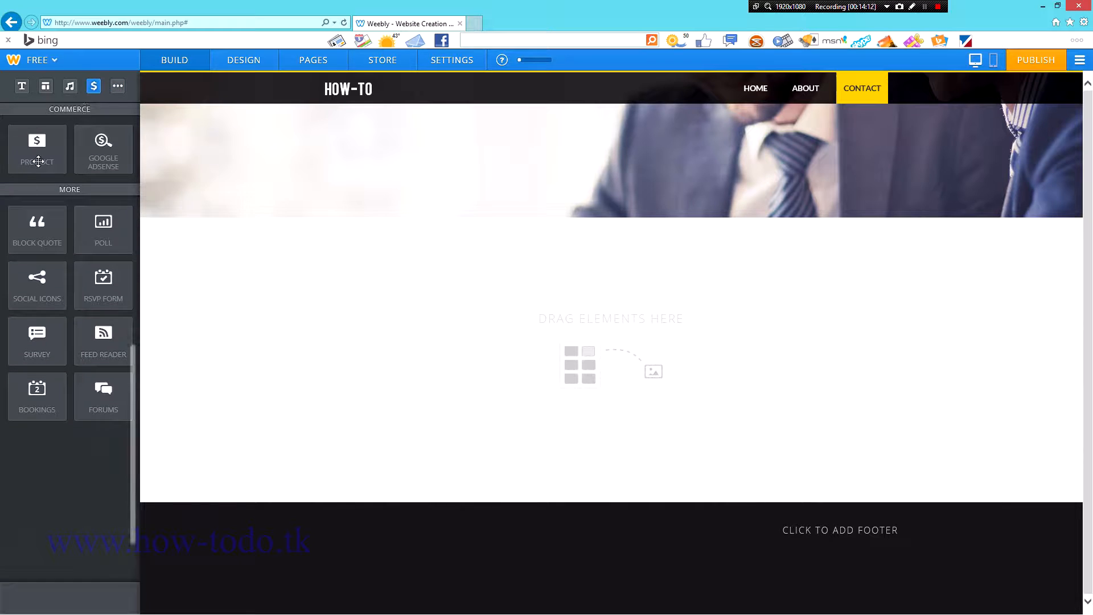
left_click(70, 88)
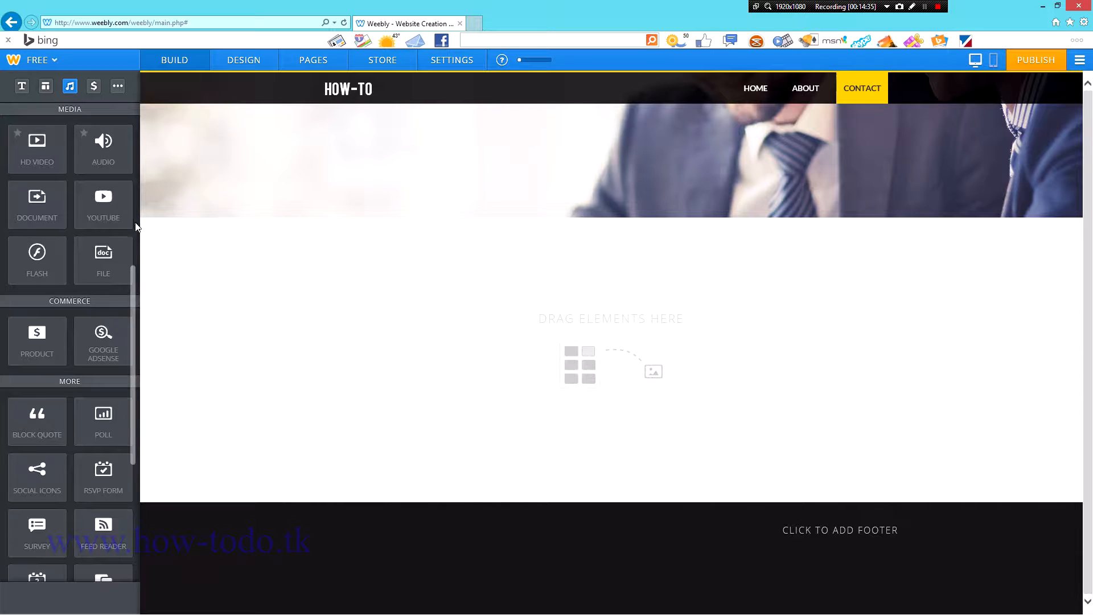
left_click(46, 86)
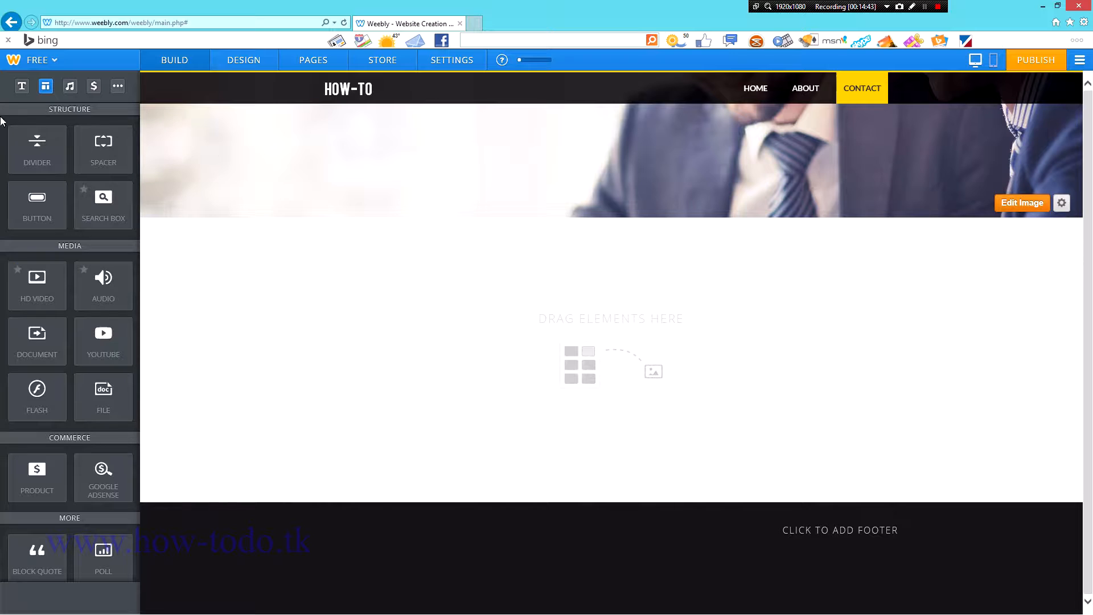
left_click(22, 86)
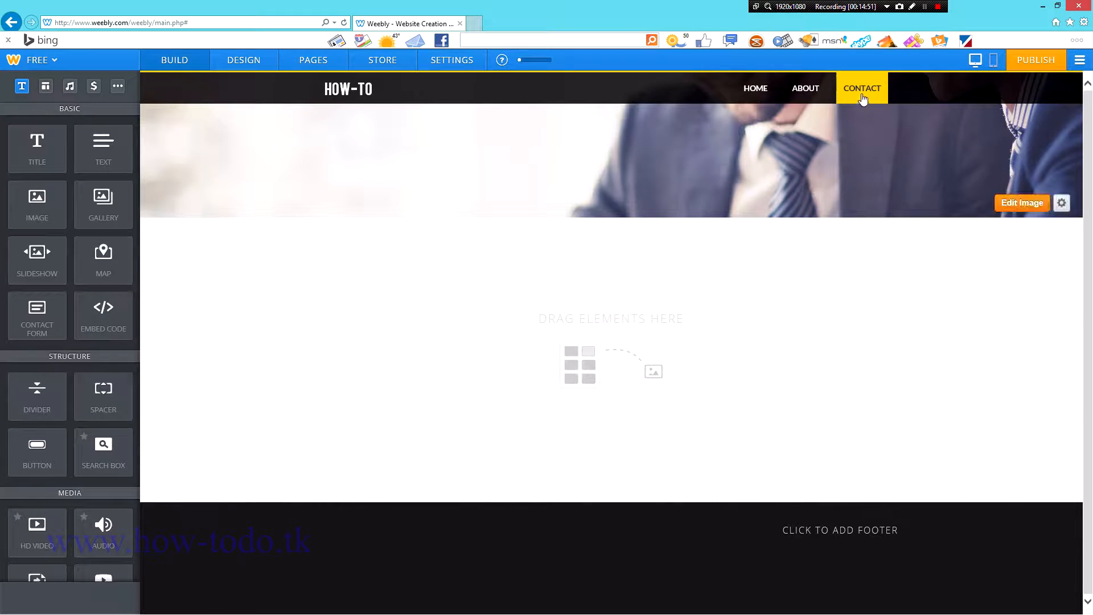
Step: Place a contact form on the Contact page and review its Submit Button settings
left_click_drag(78, 320, 639, 416)
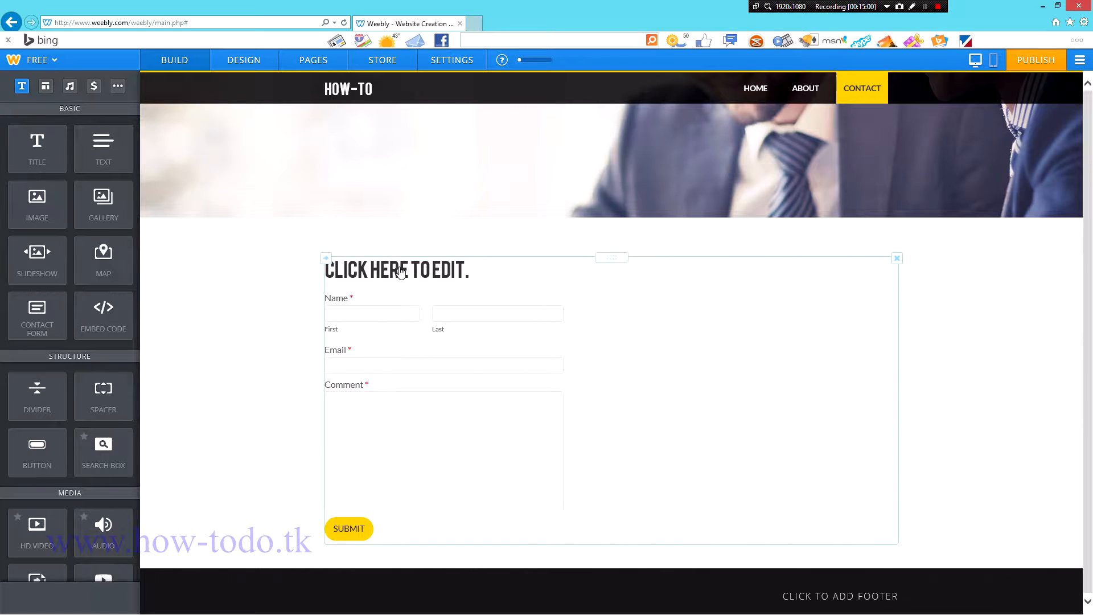
left_click(790, 340)
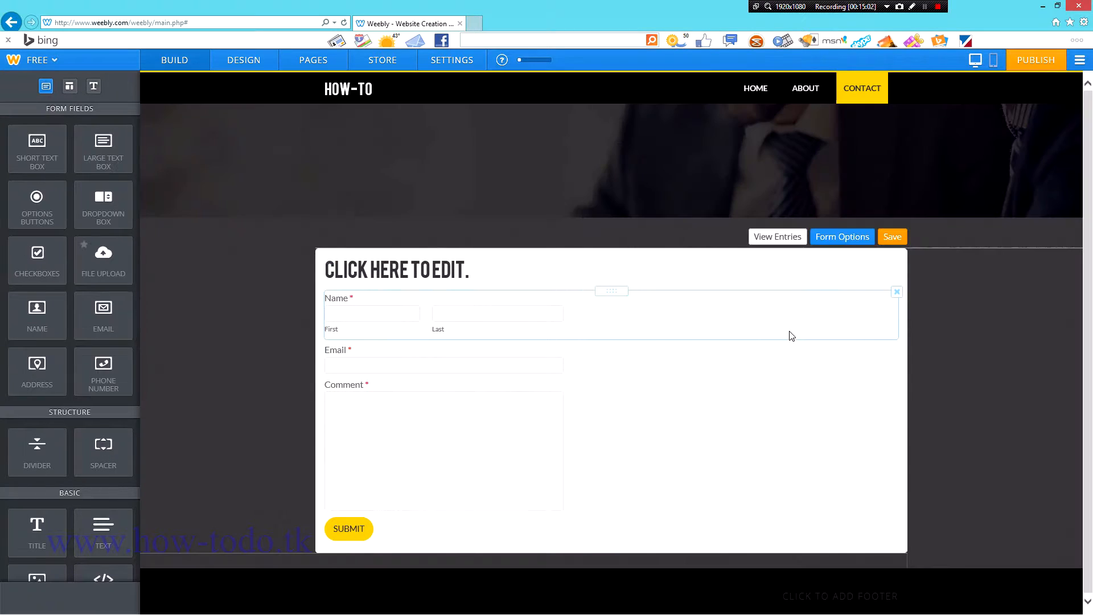
left_click(852, 239)
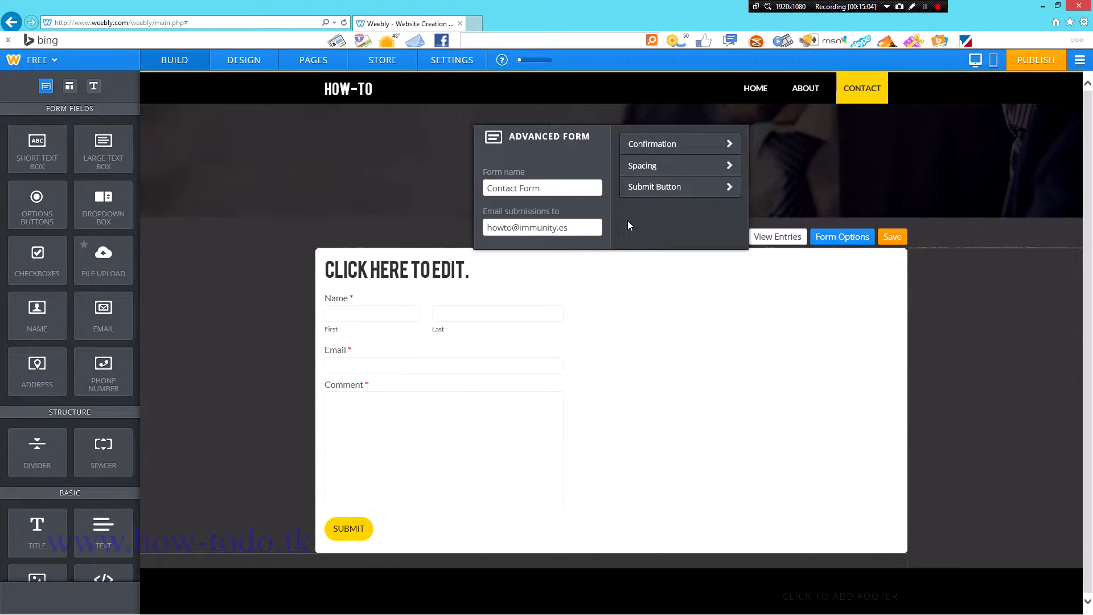
left_click(684, 187)
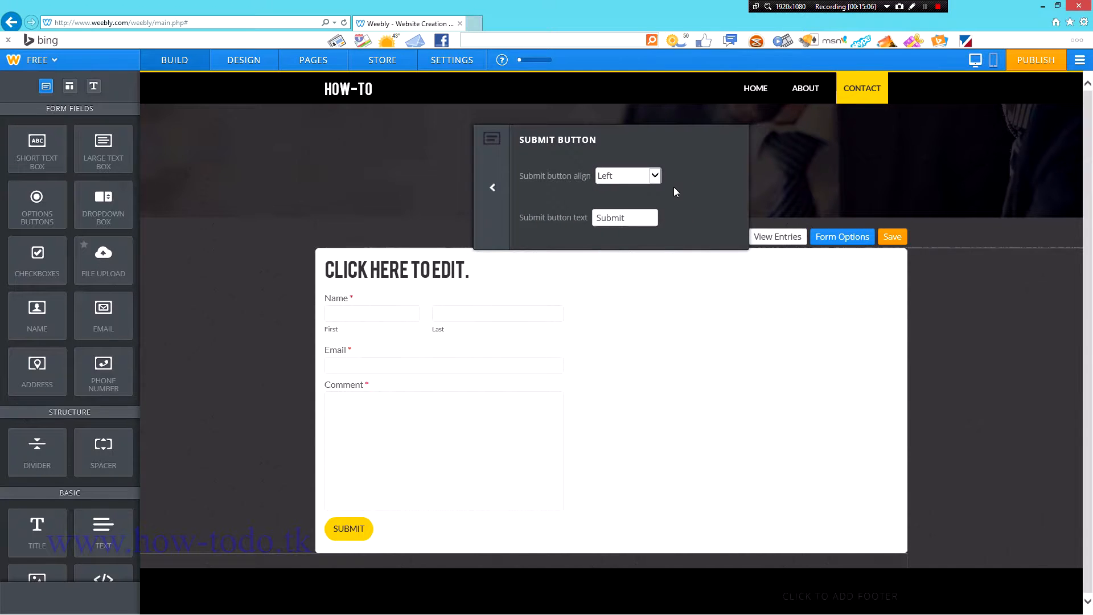
left_click(497, 187)
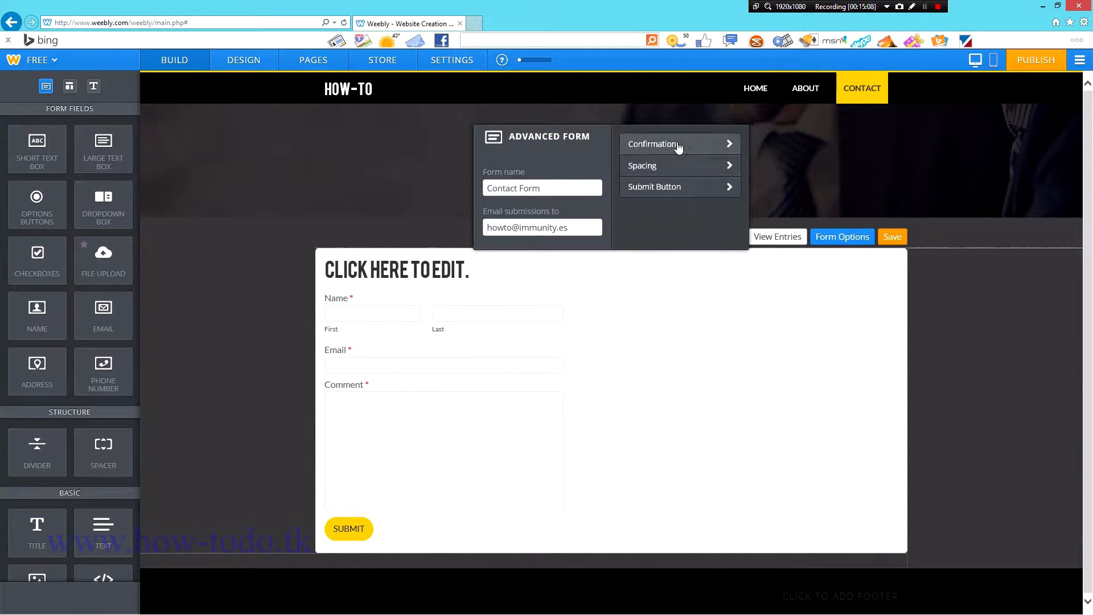
Step: Set the form confirmation to a link, check the Email field, and save the form
left_click(671, 144)
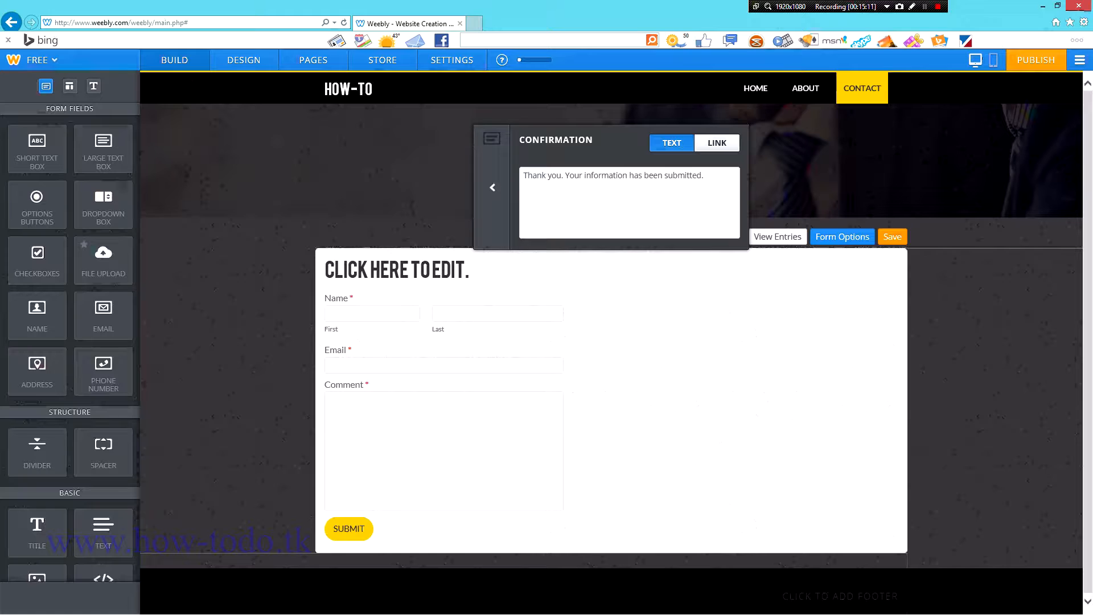
left_click(718, 145)
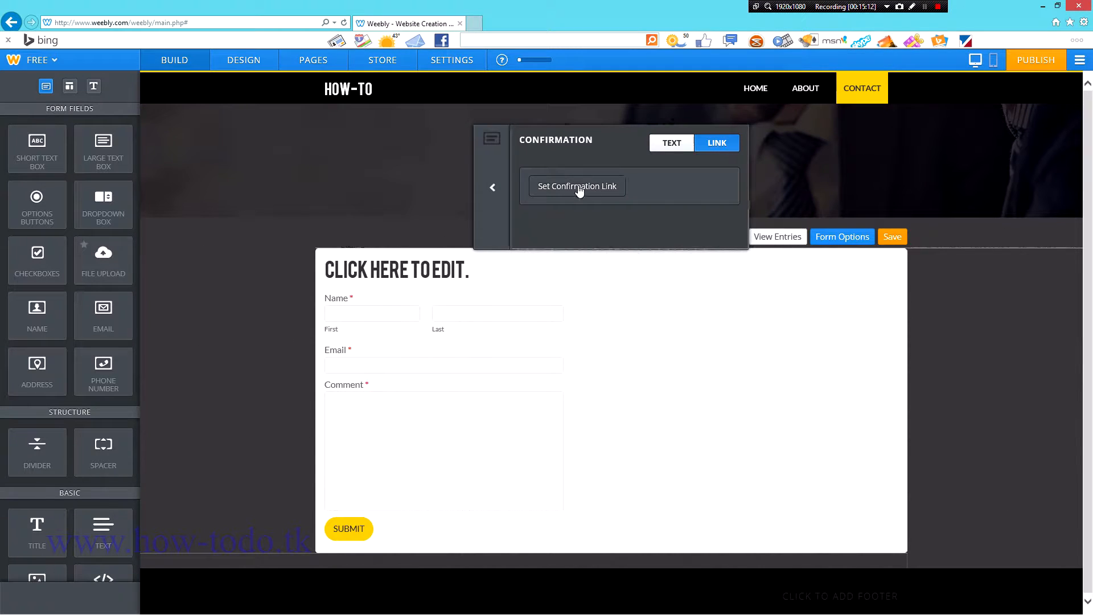
left_click(493, 188)
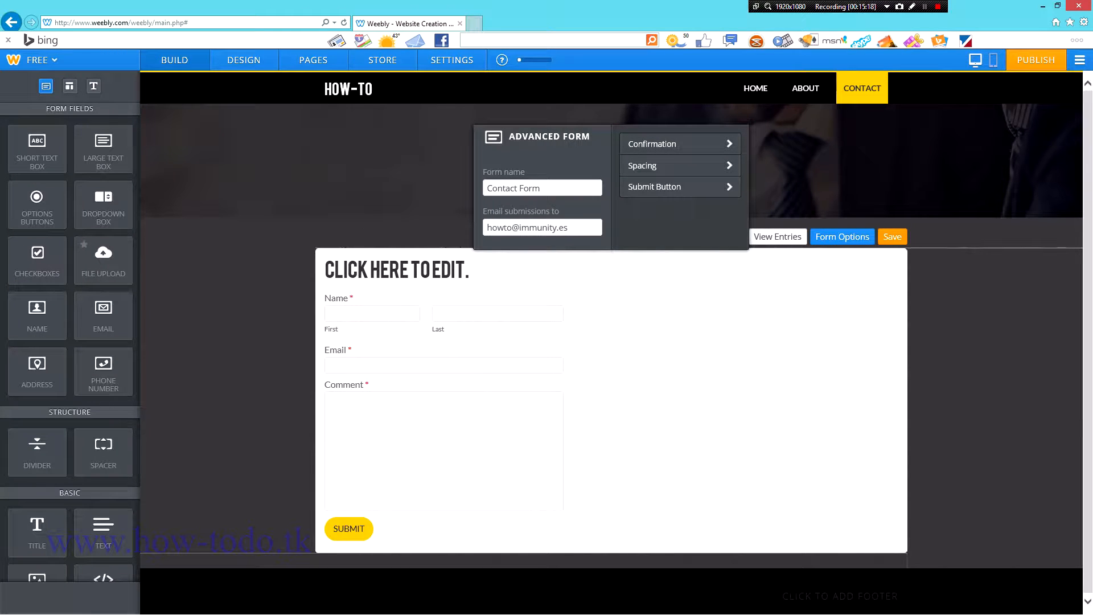
left_click(667, 372)
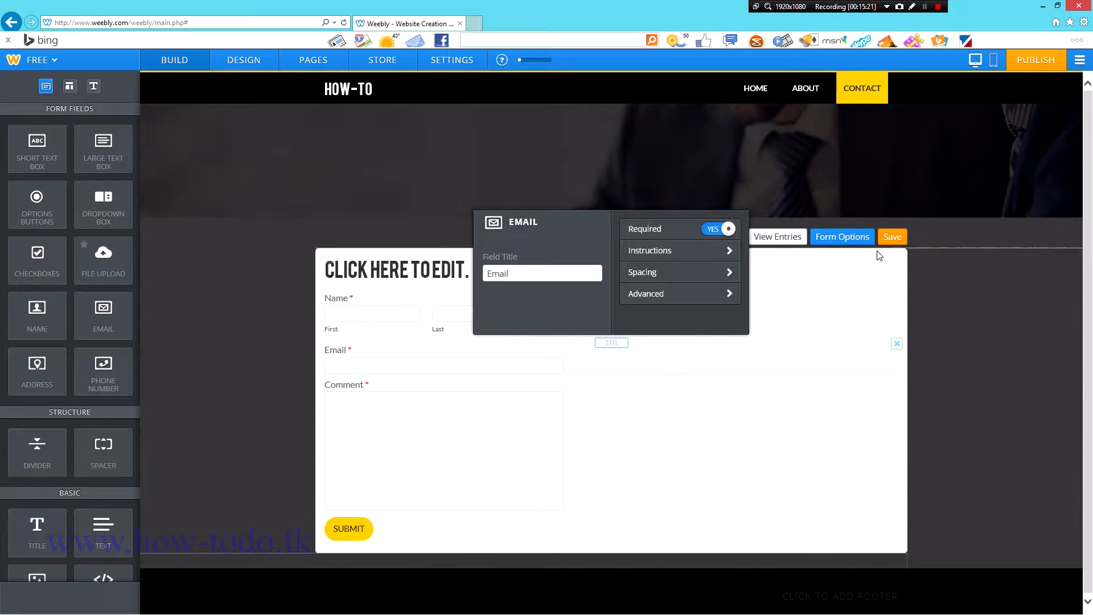
left_click(897, 239)
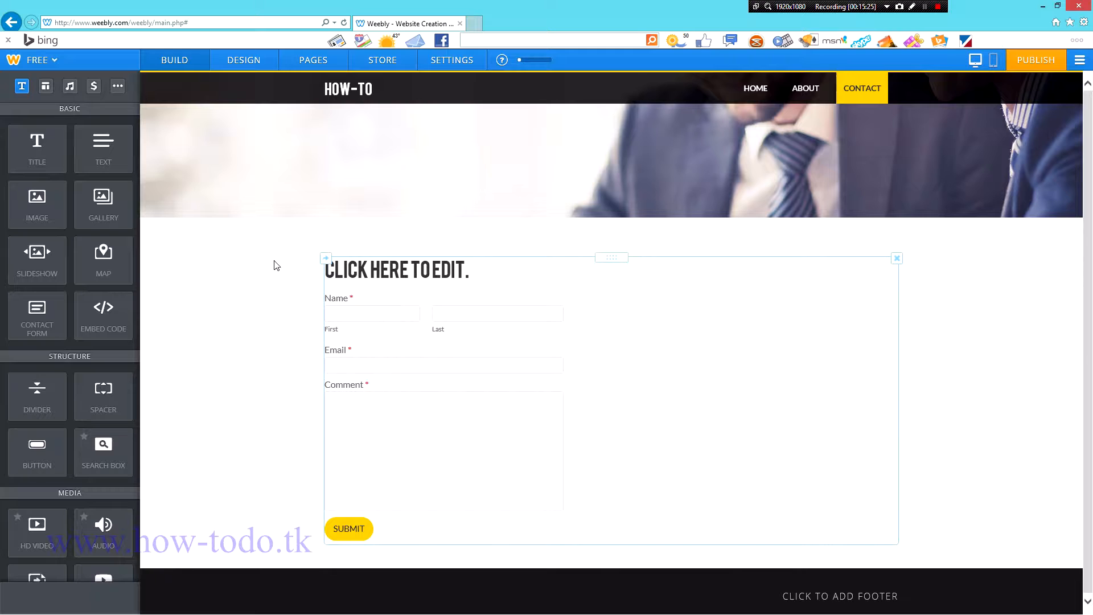
Step: Start publishing the site on the free Weebly subdomain
mouse_move(998, 193)
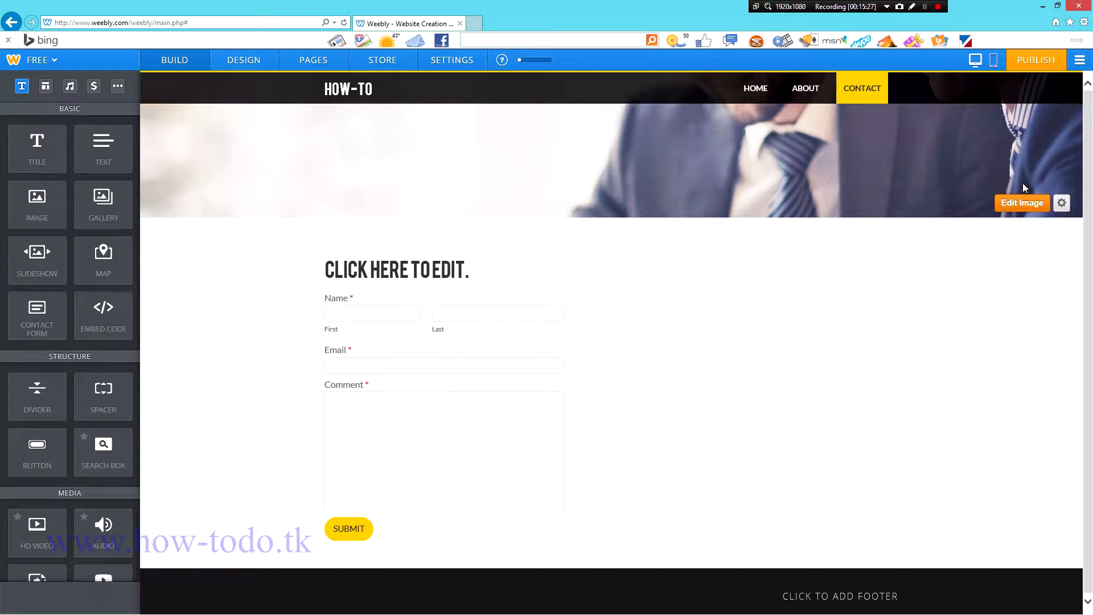
left_click(1036, 60)
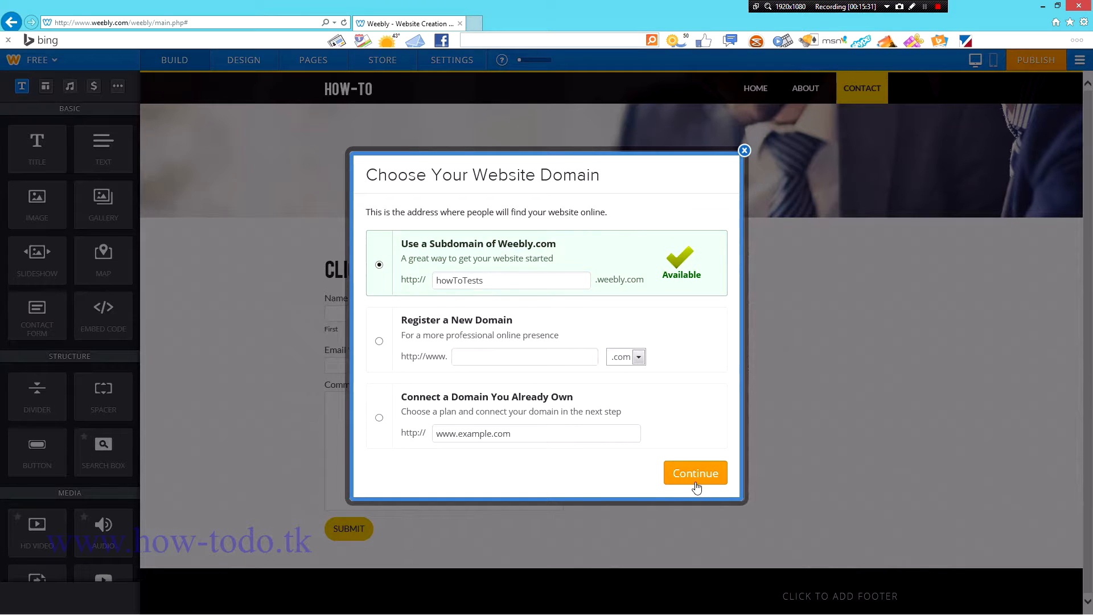
left_click(692, 473)
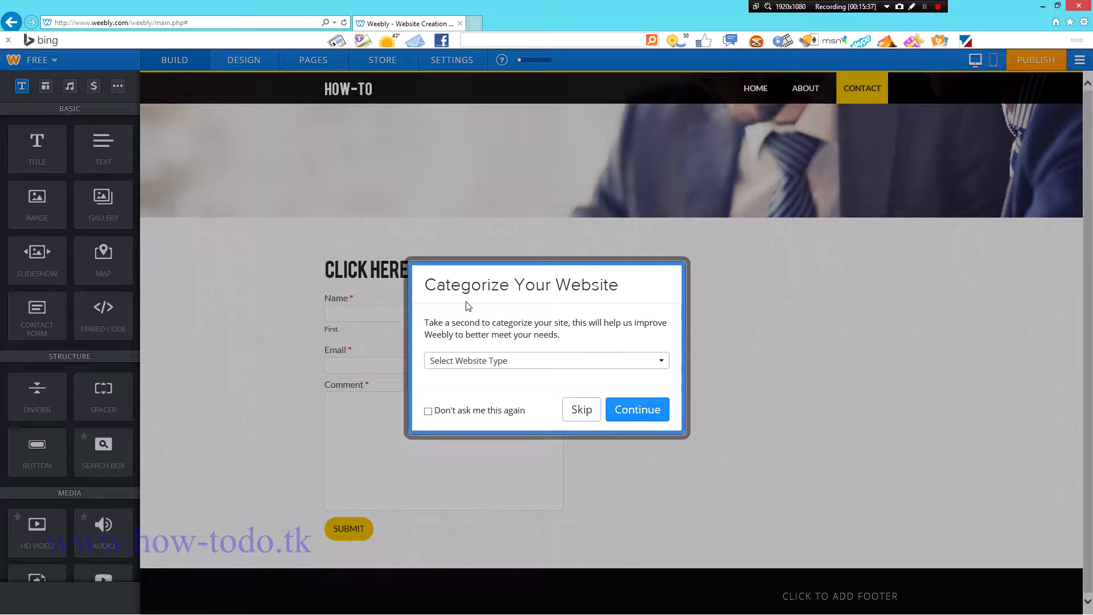
Step: Categorize the website as Education, Informational and continue to verification
left_click(522, 365)
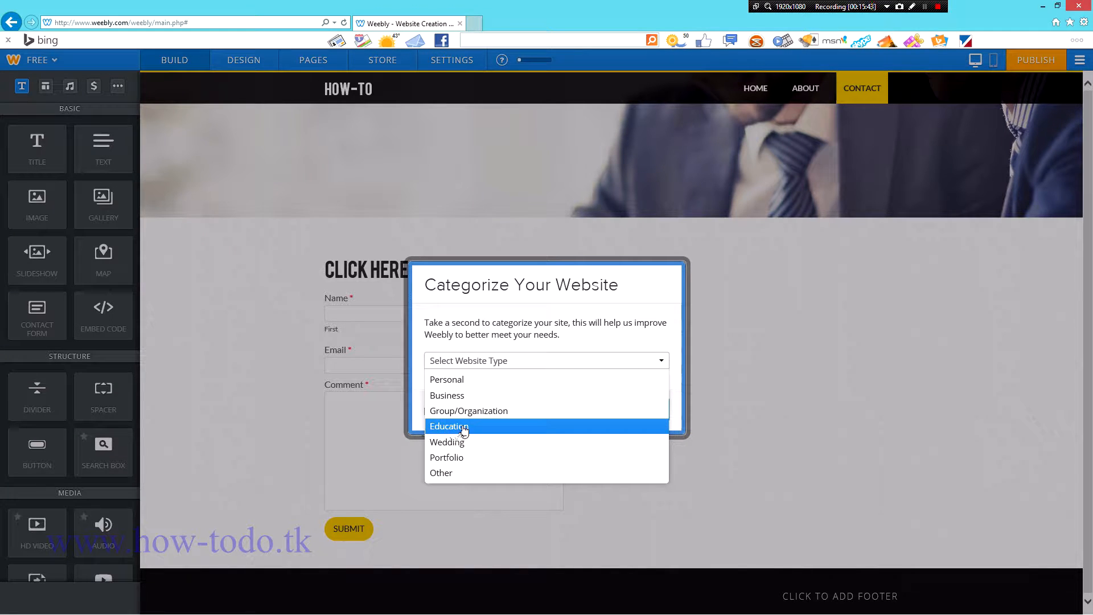
left_click(532, 426)
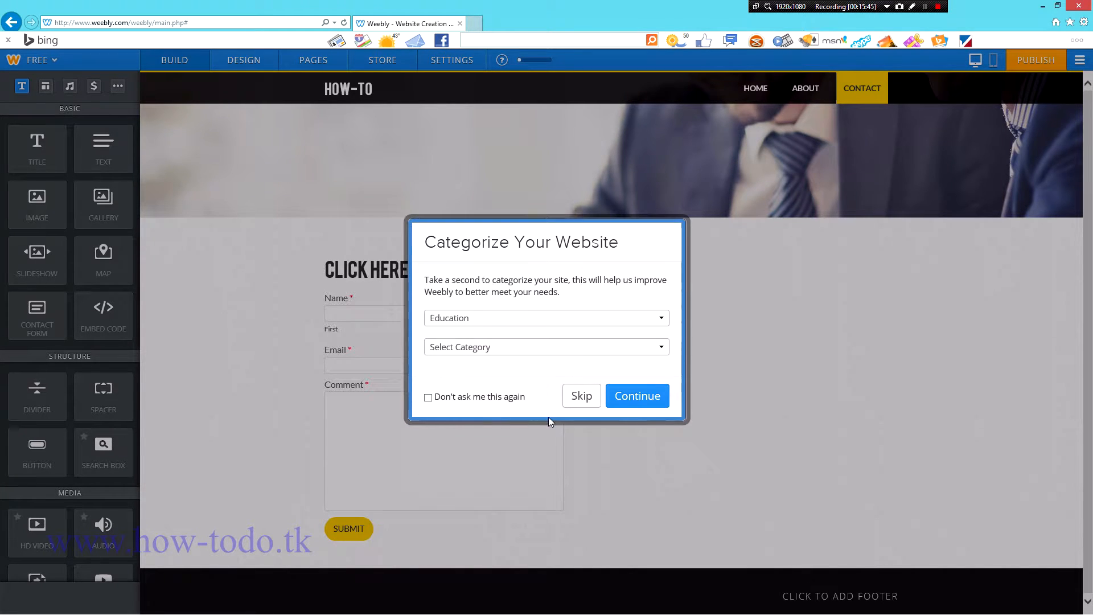
left_click(487, 348)
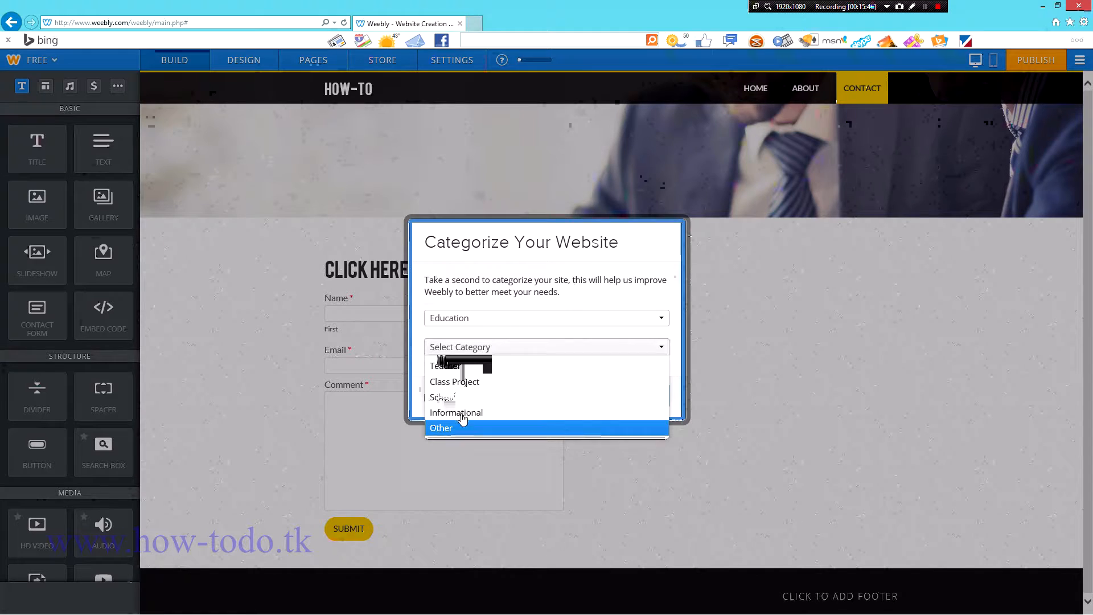
left_click(661, 411)
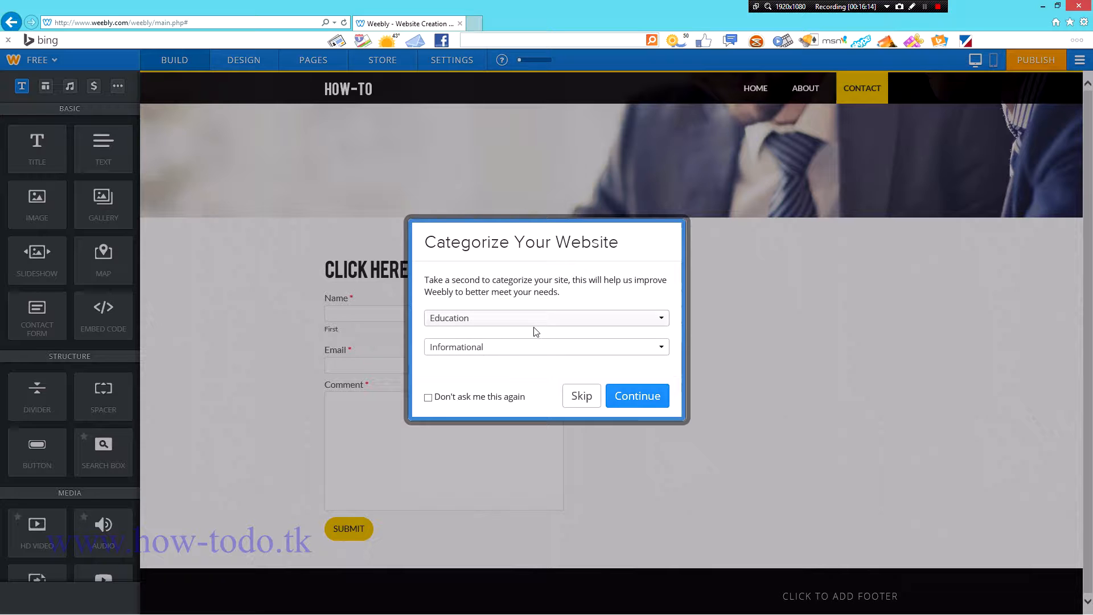
left_click(632, 394)
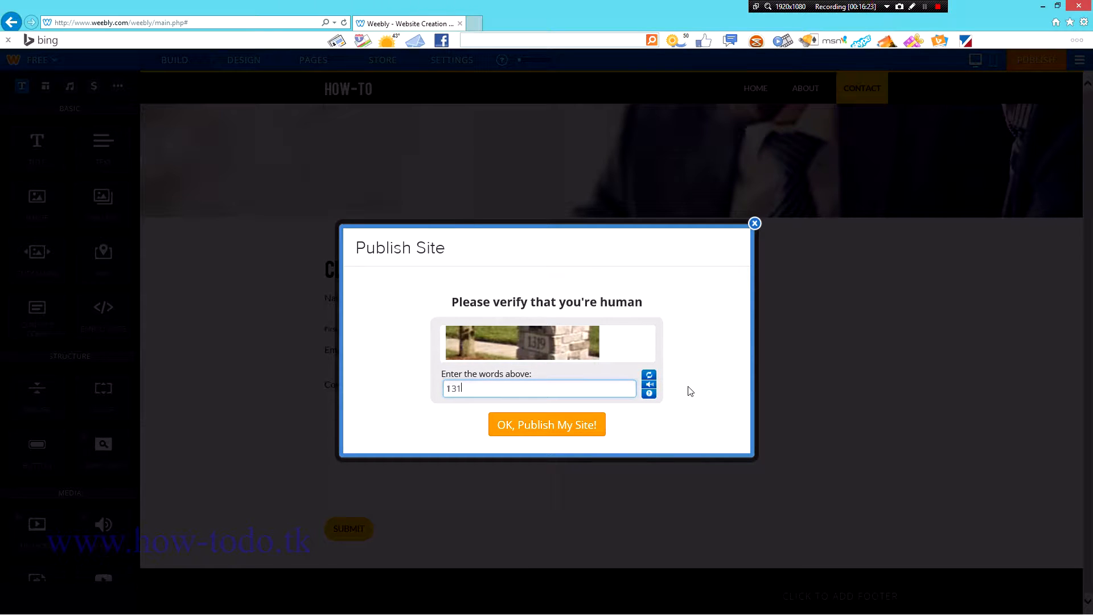
Step: Finish publishing and open the live howtotests.weebly.com site in a new tab
left_click(569, 428)
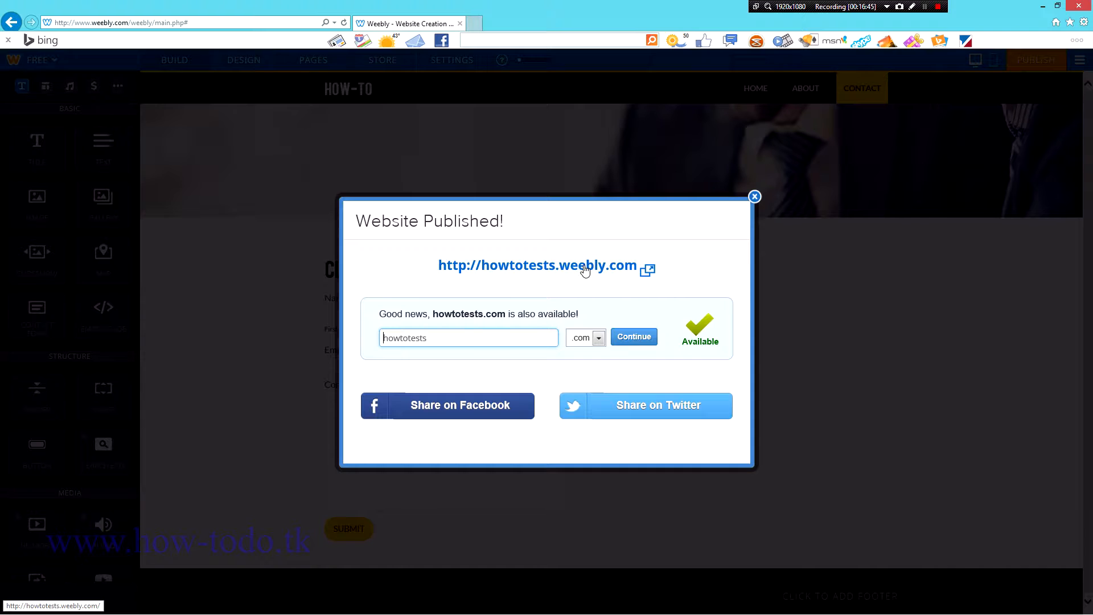
right_click(544, 268)
left_click(602, 284)
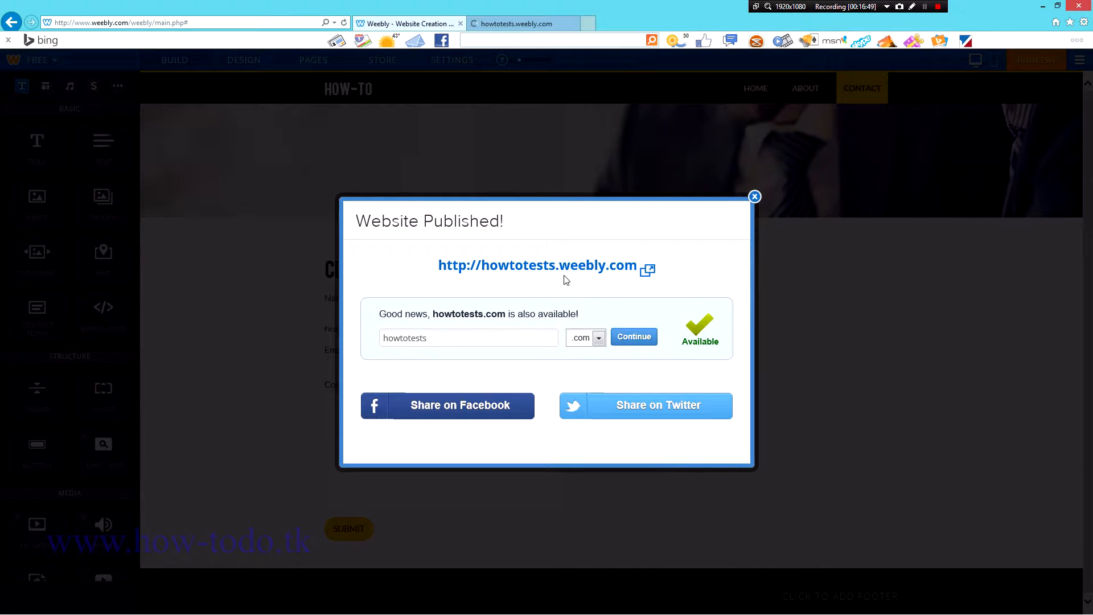
left_click_drag(716, 248, 490, 434)
left_click(753, 197)
left_click(533, 25)
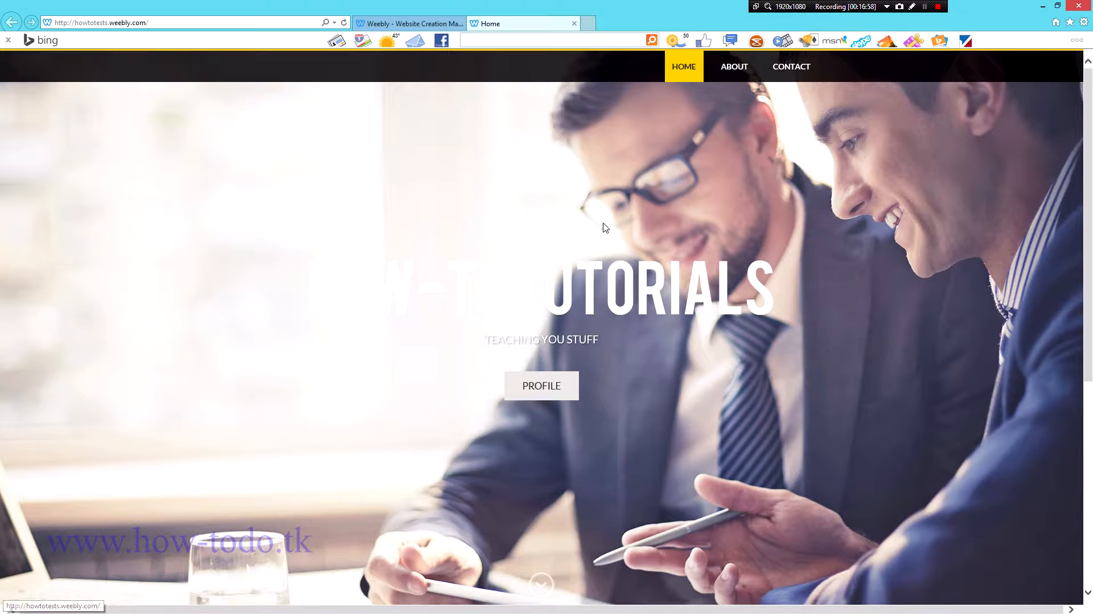
Step: Browse the live site's About, Contact and Home pages, then return to the Weebly editor
left_click(524, 382)
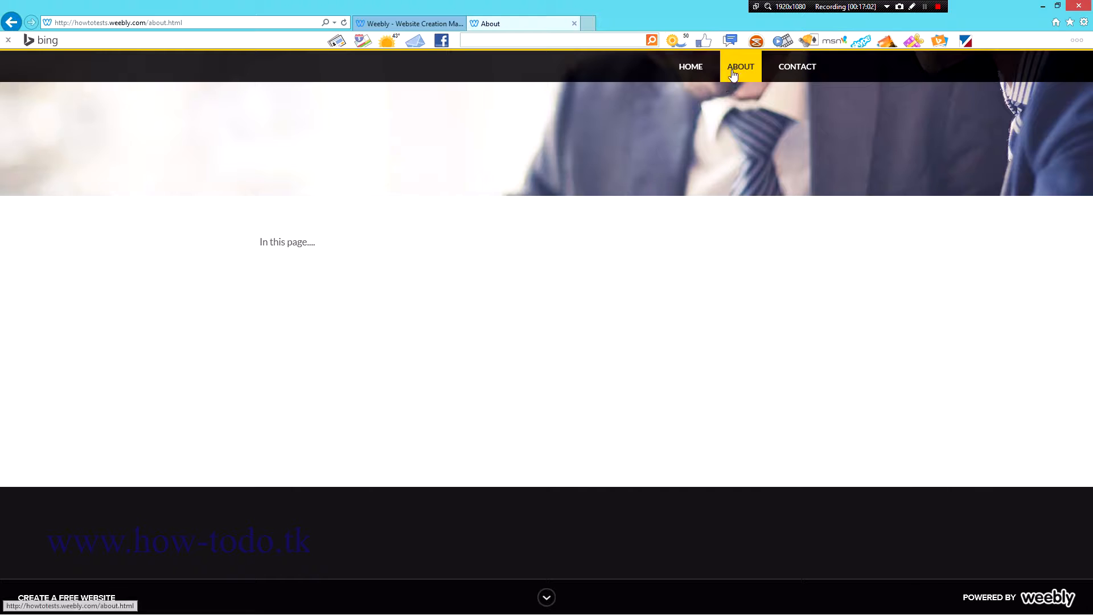
left_click(792, 71)
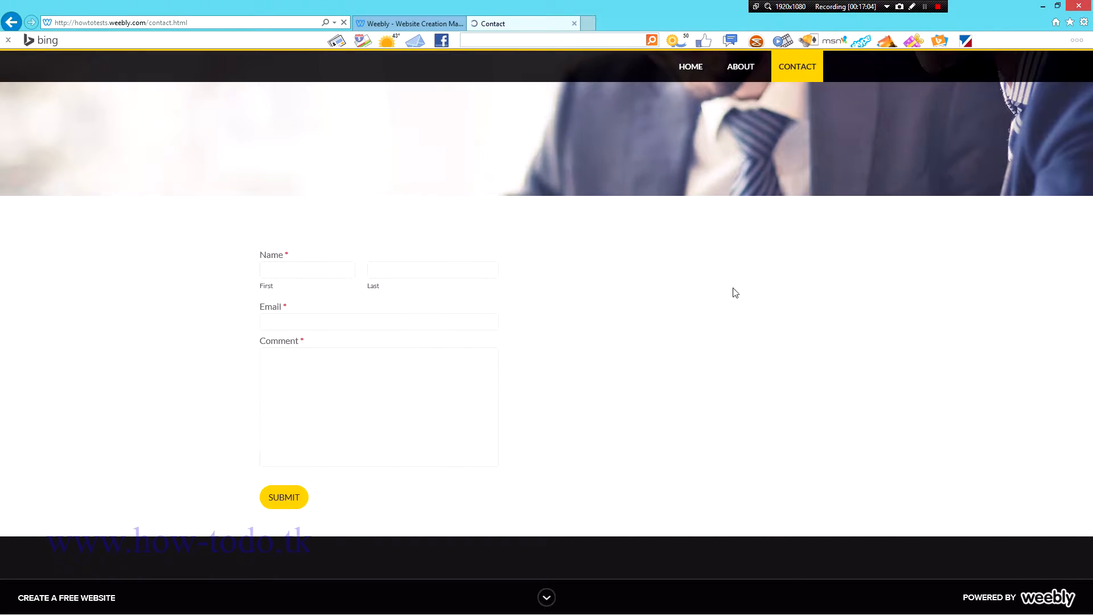
left_click(688, 66)
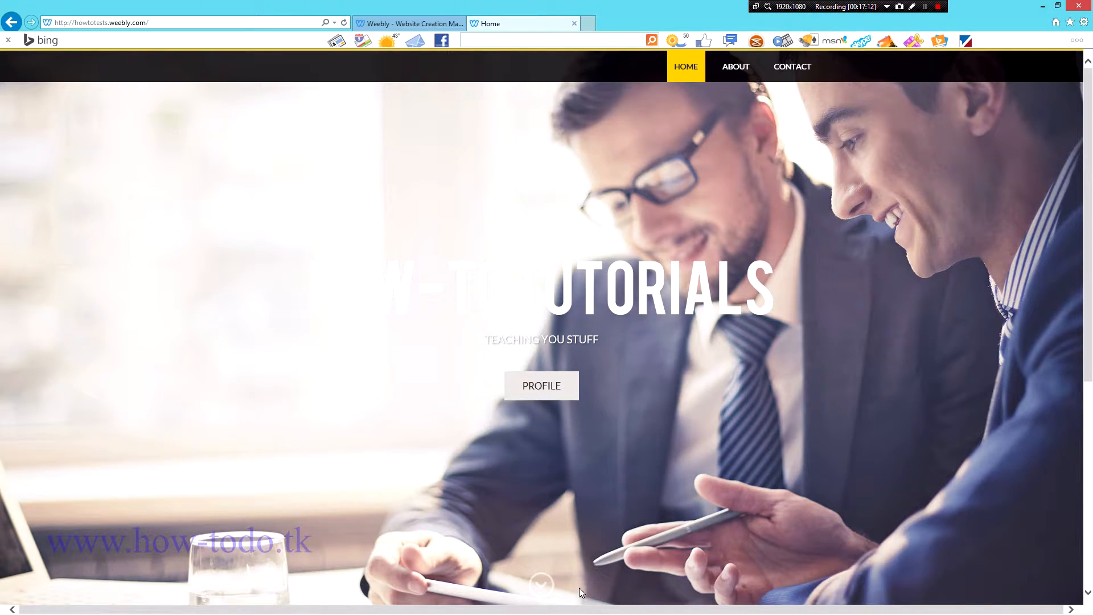
left_click(543, 590)
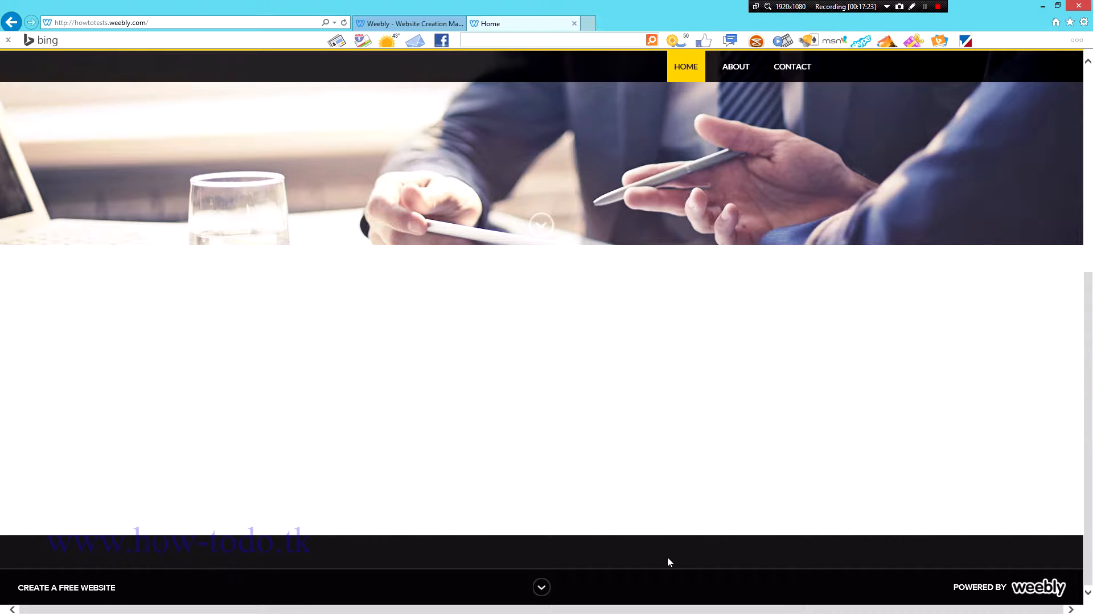
scroll(760, 387, "up", 6)
left_click(738, 67)
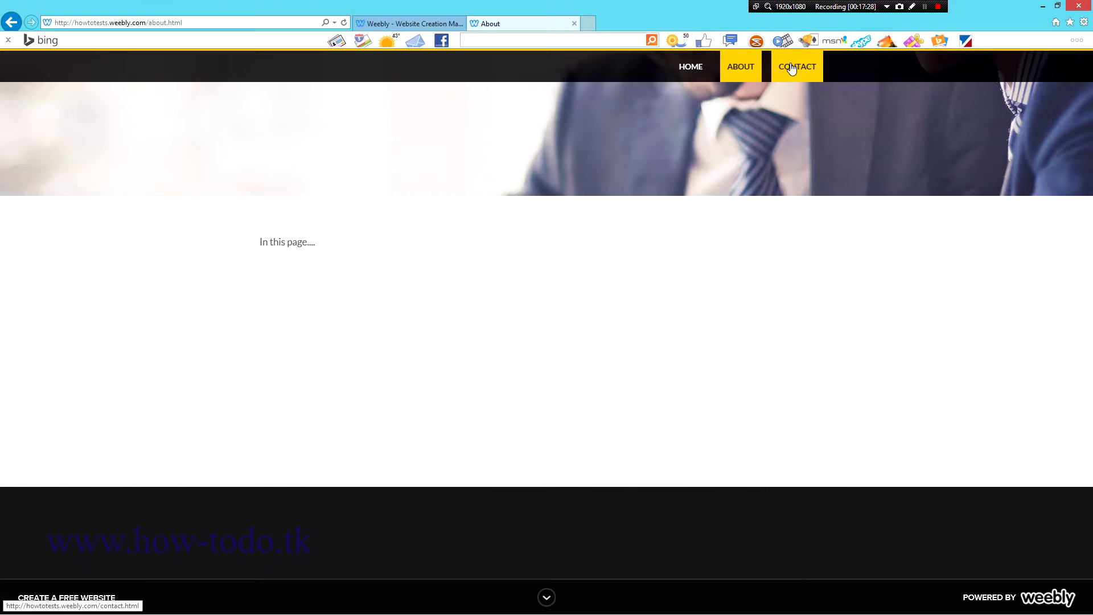
left_click(792, 67)
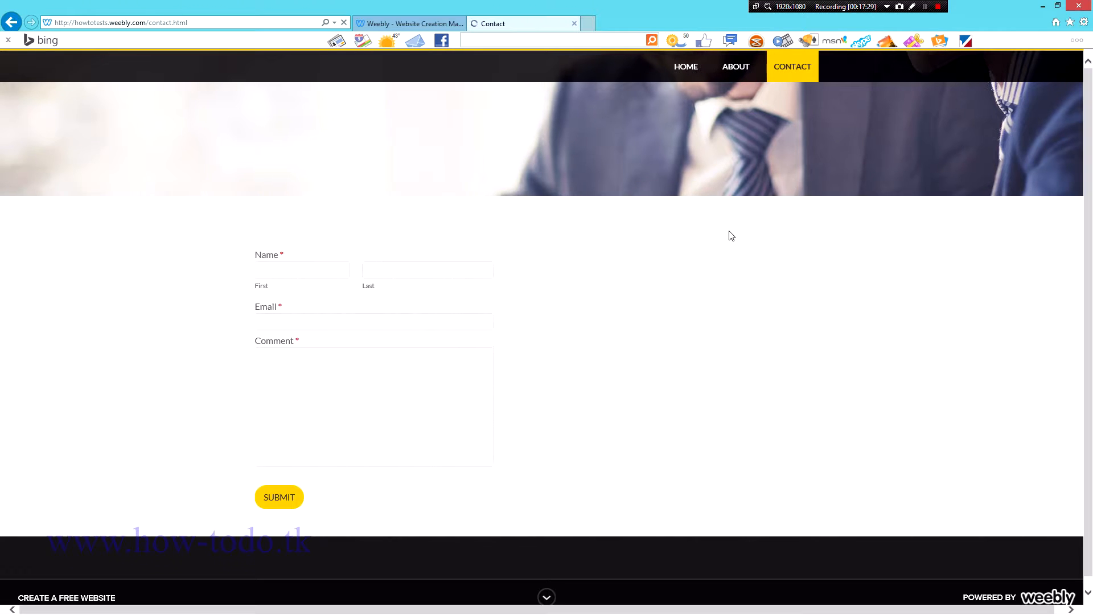
left_click(691, 67)
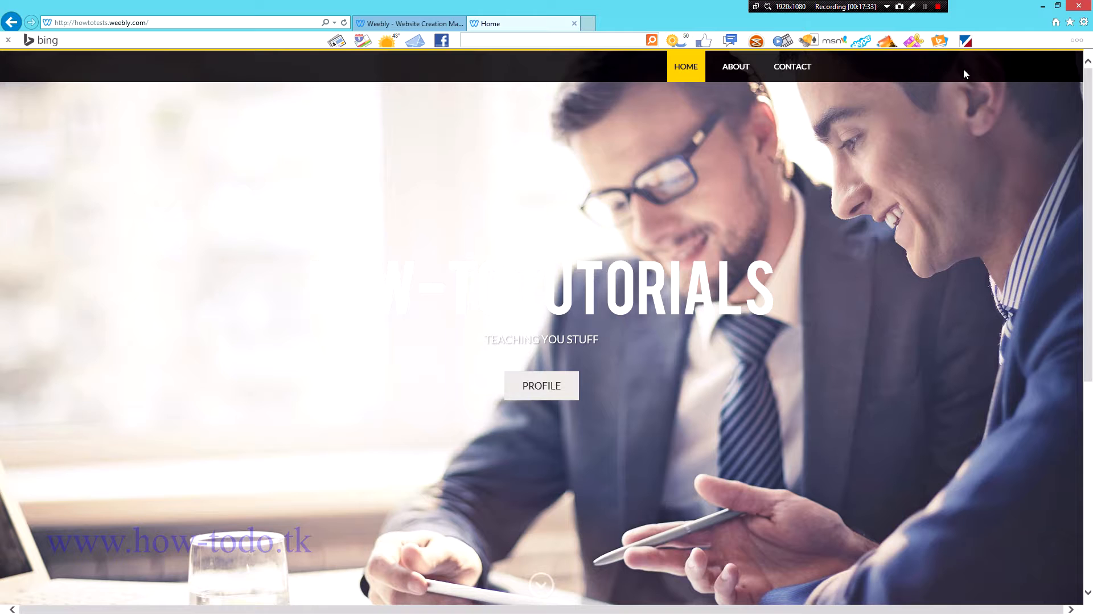
left_click(409, 24)
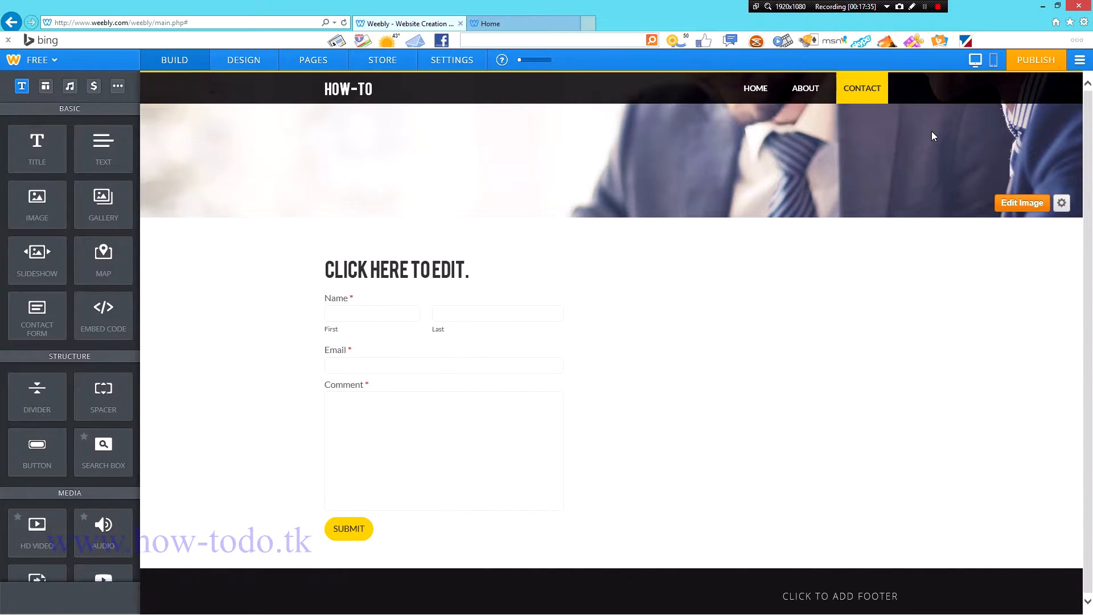
Step: Display the Home page in the editor and open the DESIGN options
left_click(769, 91)
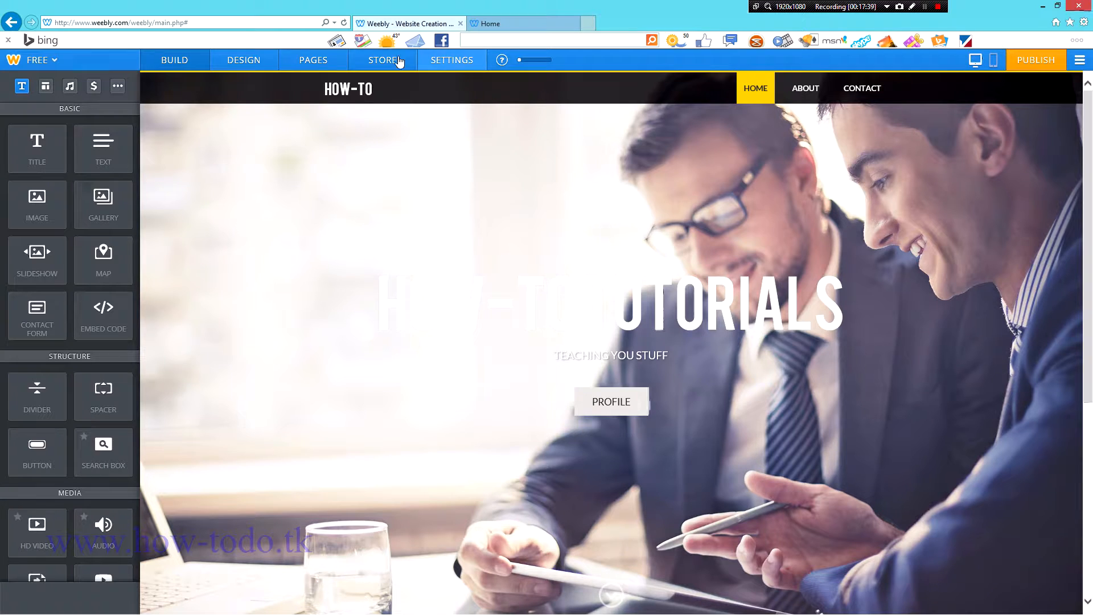
left_click(254, 63)
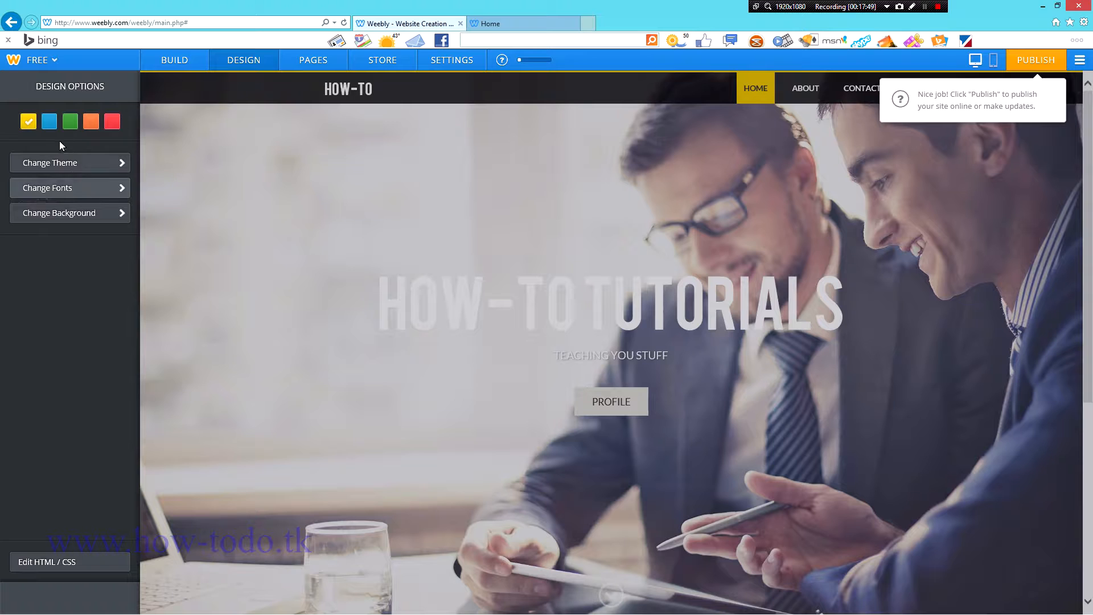
Step: Try the blue scheme, glance at fonts and background, then apply the green colour scheme
left_click(49, 122)
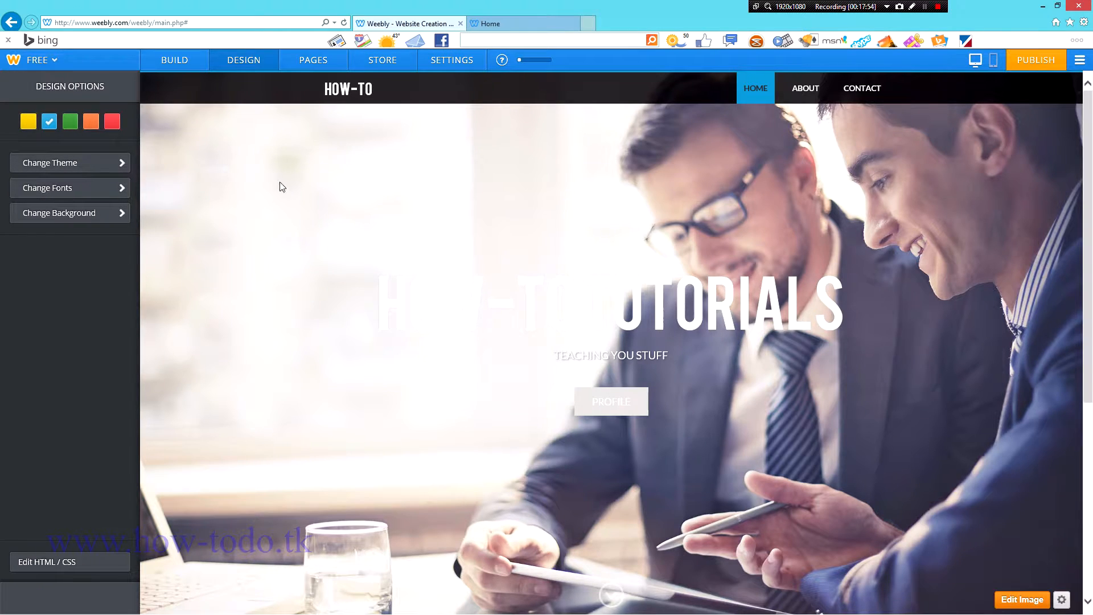
left_click(77, 188)
left_click(62, 86)
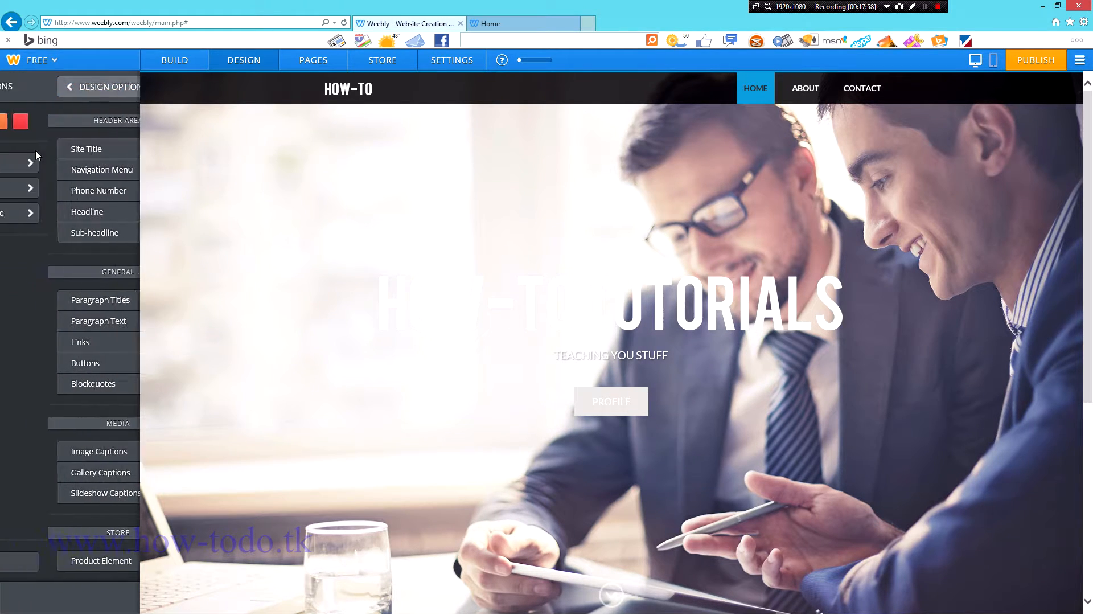
left_click(82, 216)
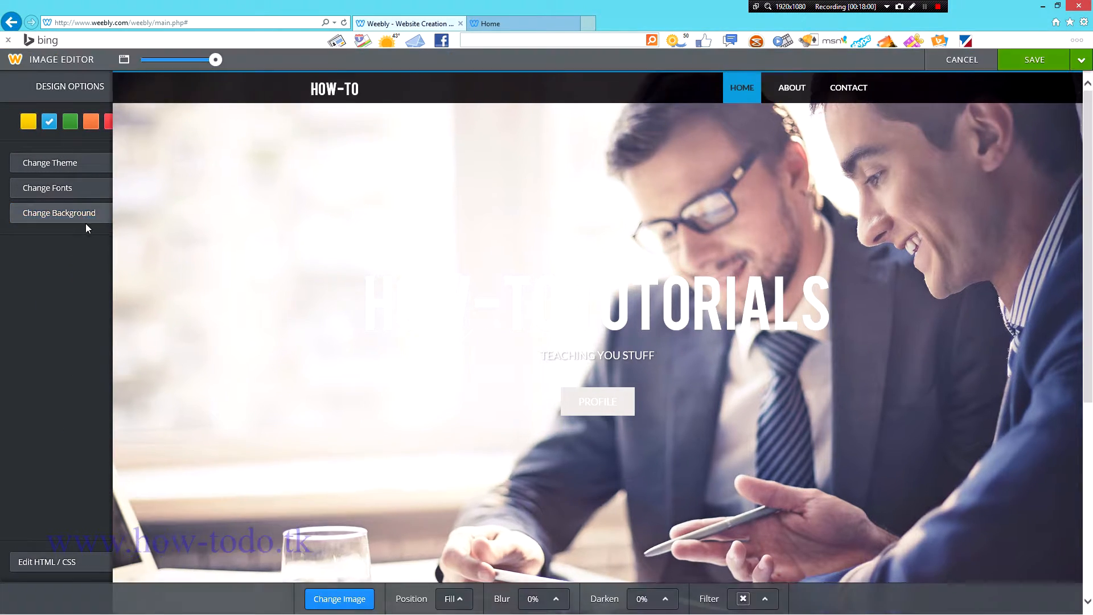
left_click(962, 60)
left_click(70, 121)
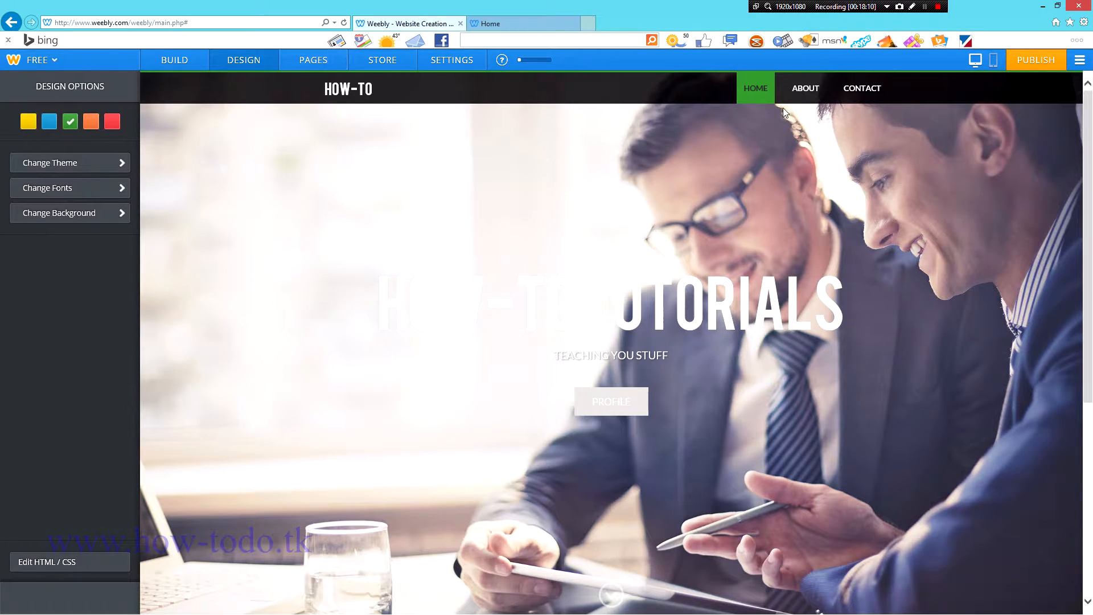
Step: Add a Blog page, then review the Home, About, Contact and Blog page settings
left_click(314, 59)
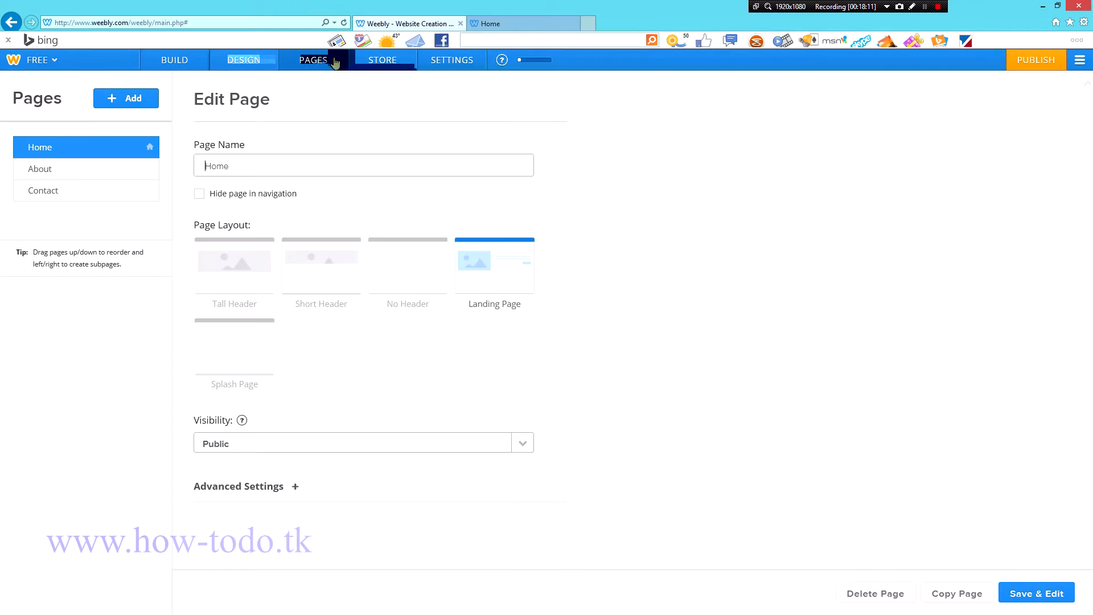
left_click(123, 98)
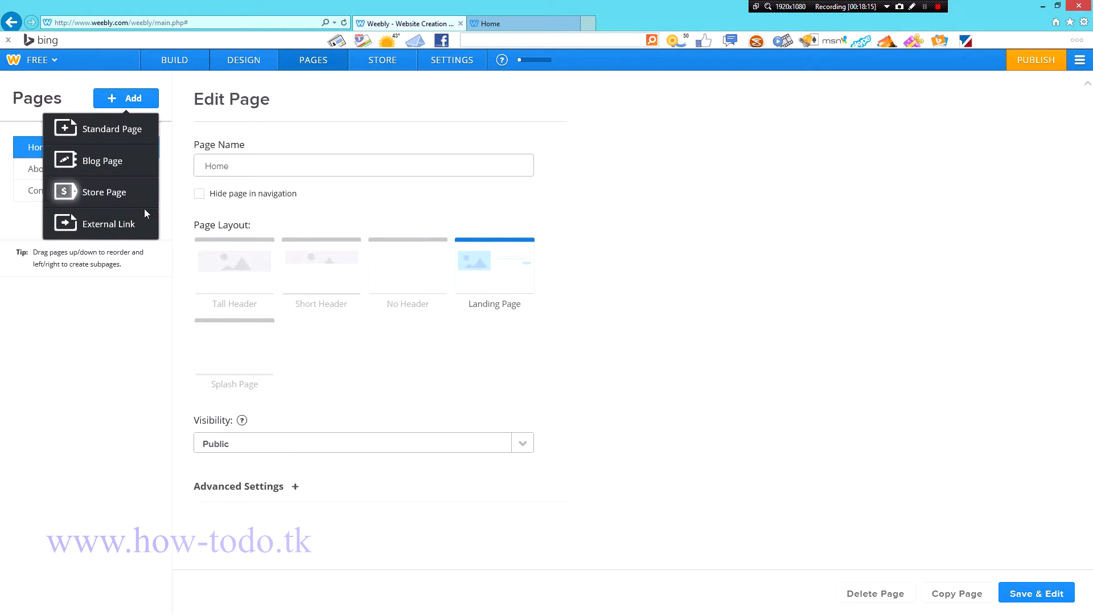
left_click(99, 162)
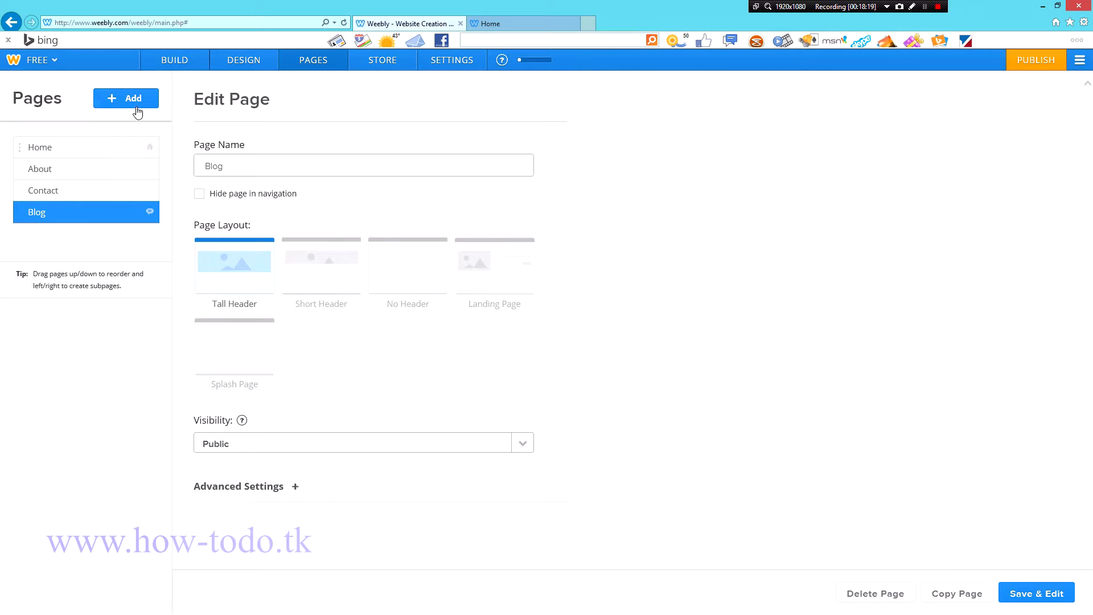
left_click(87, 191)
left_click(62, 148)
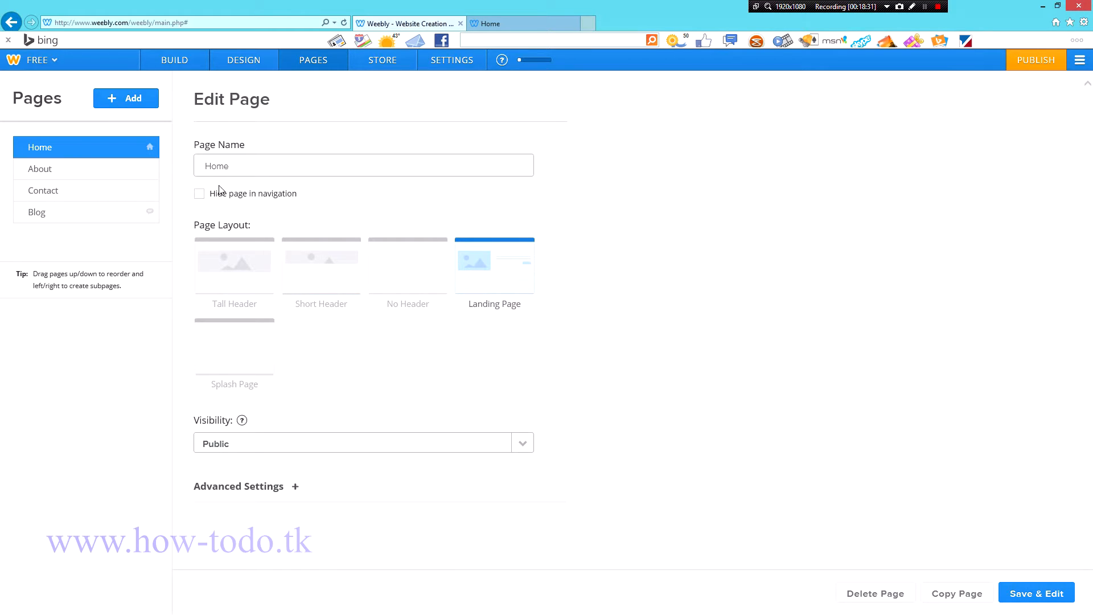
left_click(76, 175)
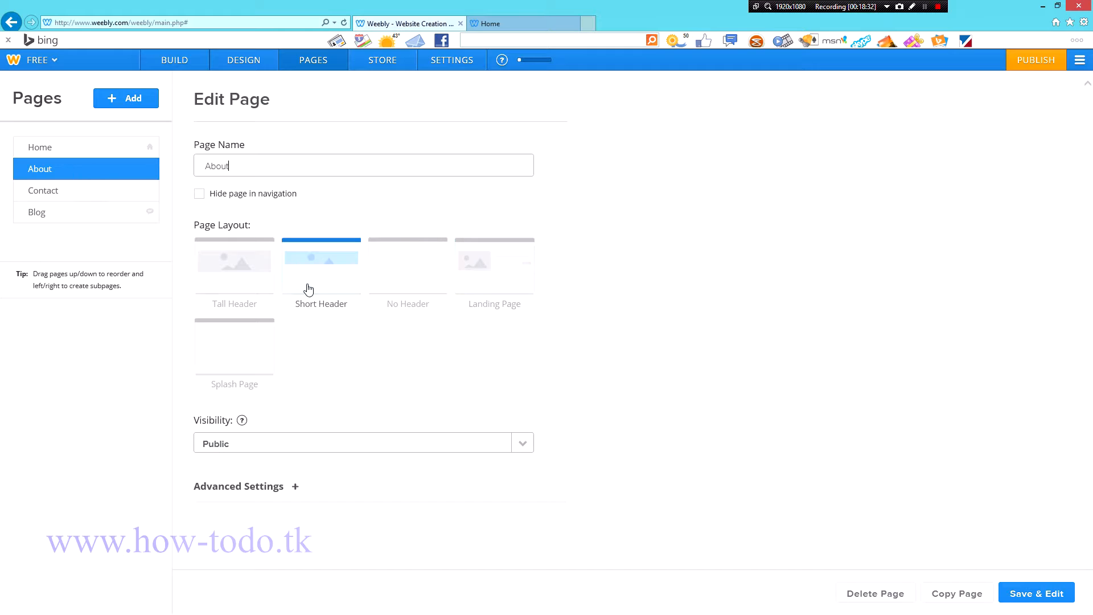
left_click(62, 199)
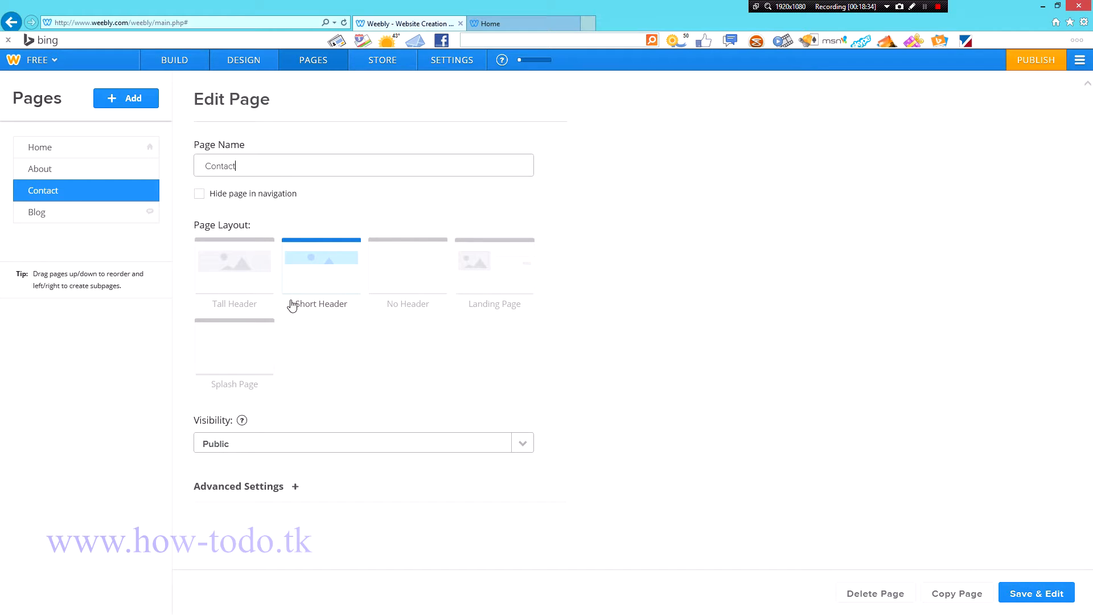
left_click(69, 216)
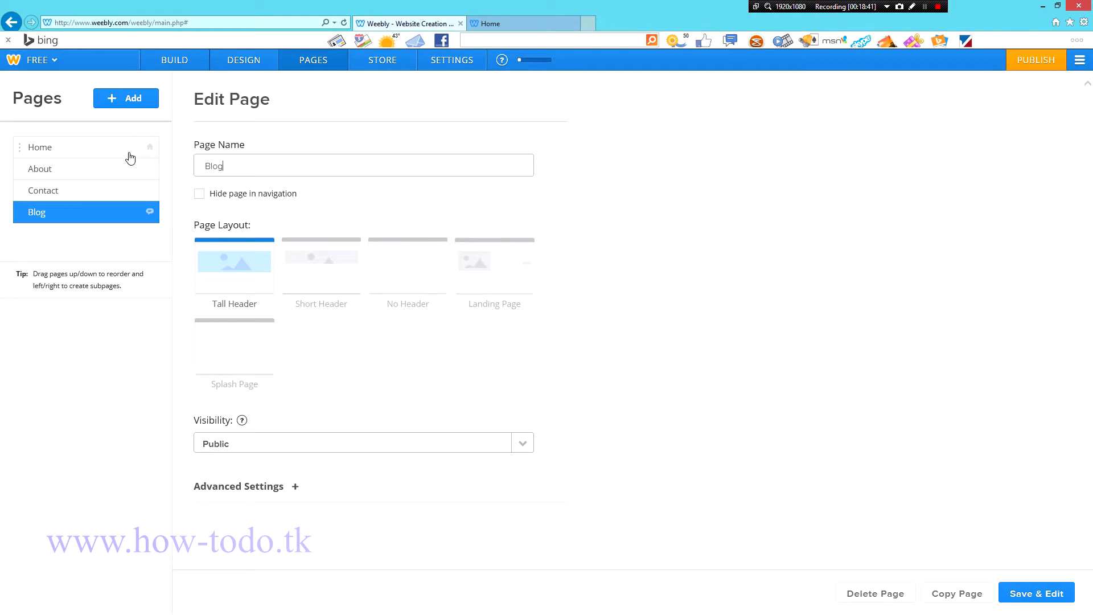
Step: Add a standard page named 'Videos', save the pages and start editing it
left_click(139, 103)
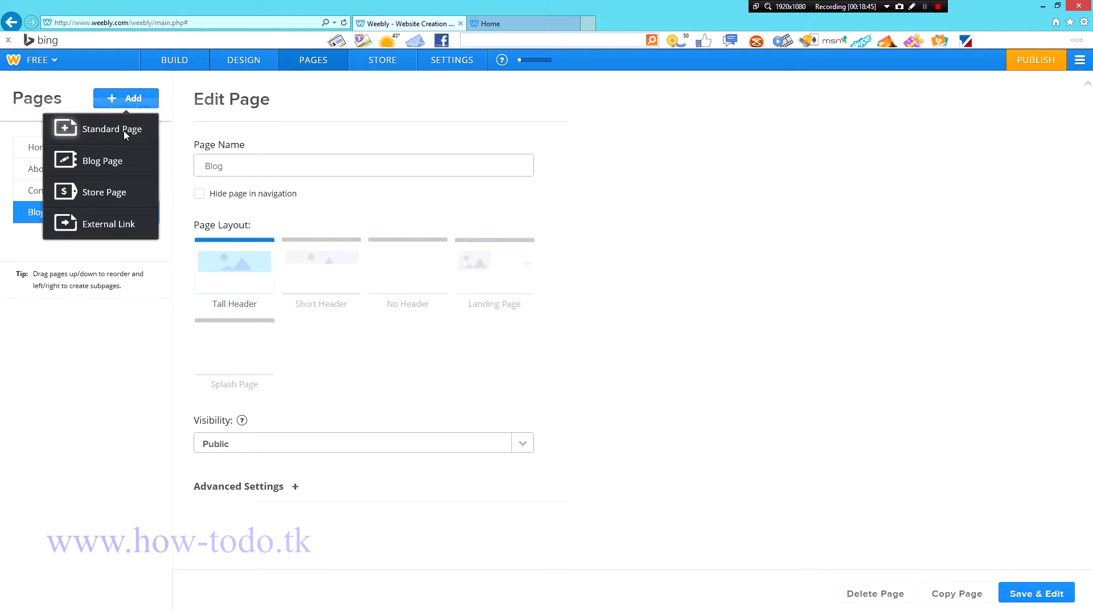
left_click(117, 130)
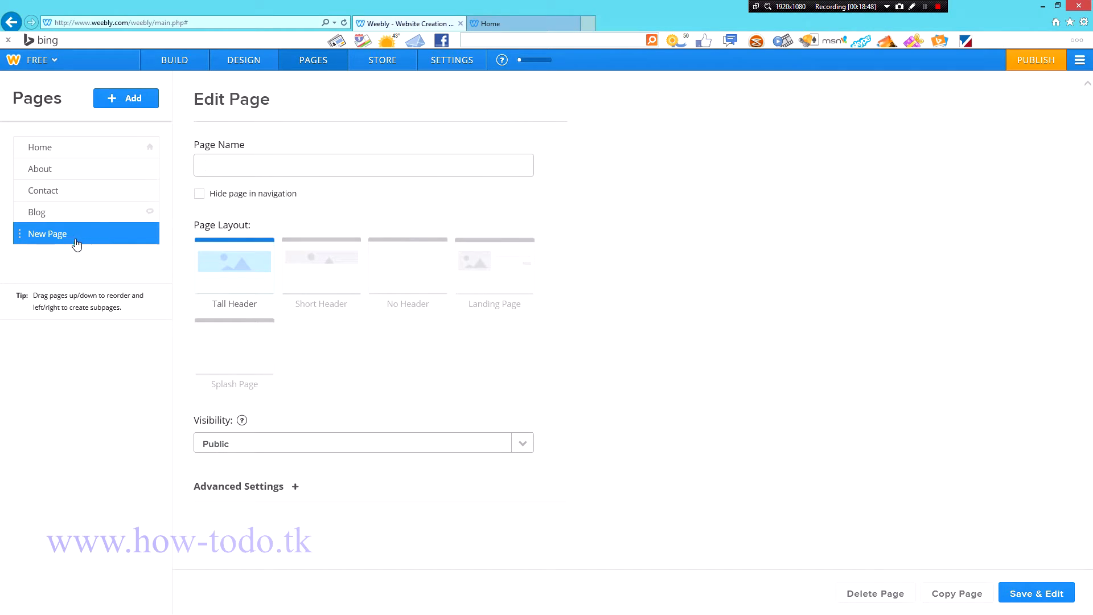
left_click_drag(238, 166, 170, 164)
type("Videos")
left_click(81, 214)
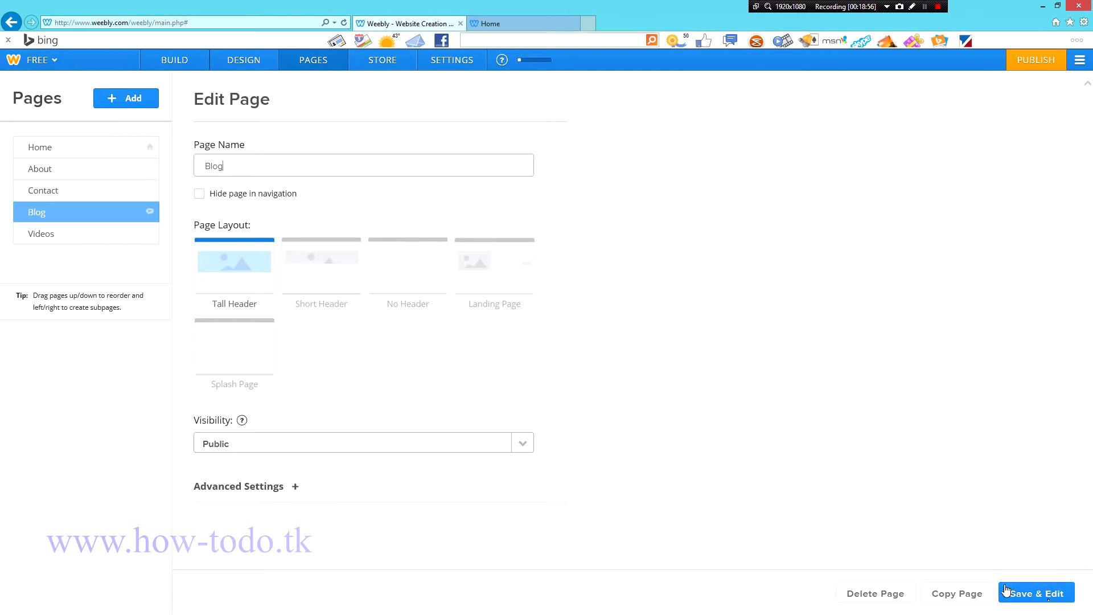
left_click(86, 235)
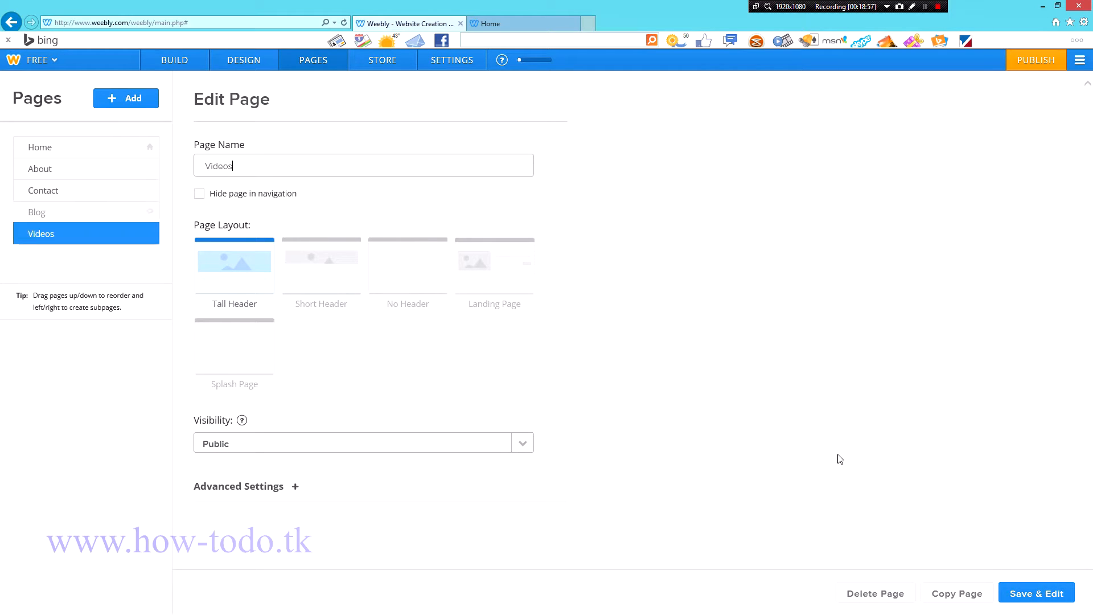
left_click(1047, 592)
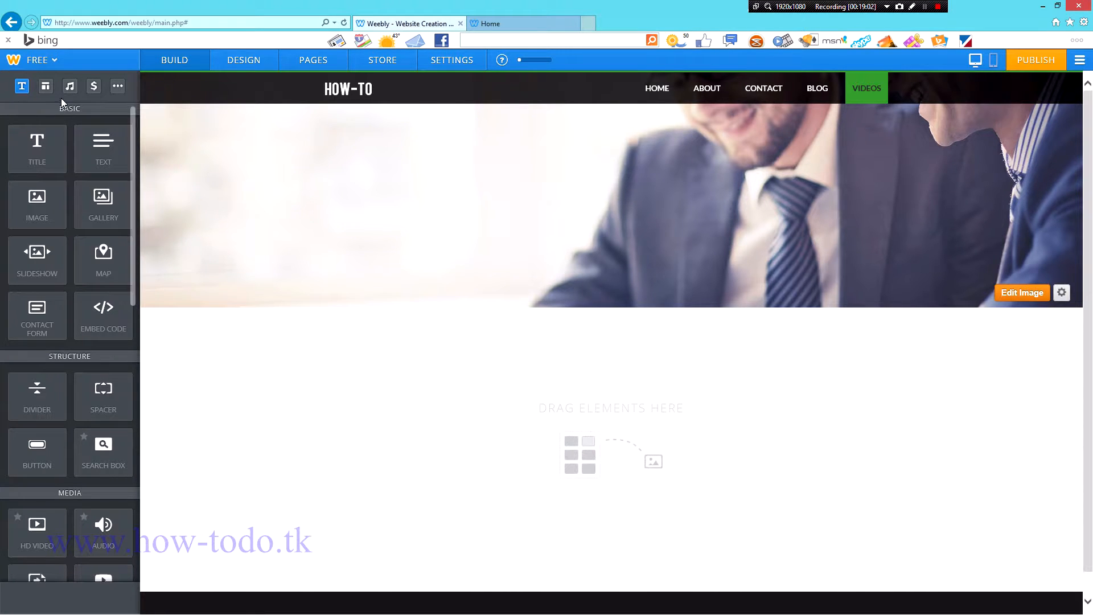
Step: Drag a YouTube element onto the Videos page and view its URL settings without entering one
left_click(45, 85)
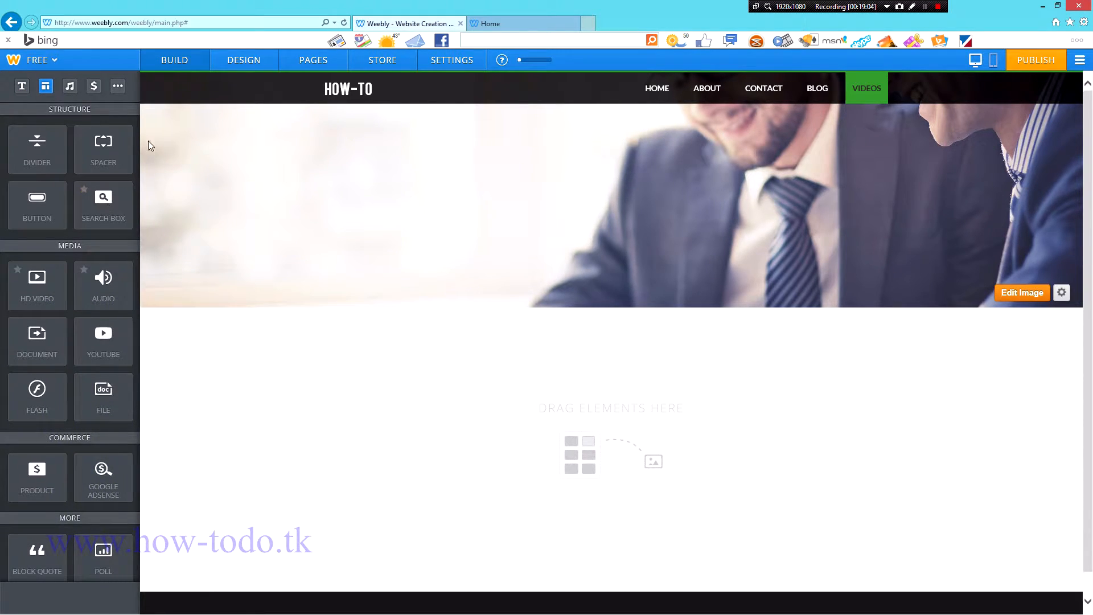
left_click_drag(103, 339, 857, 342)
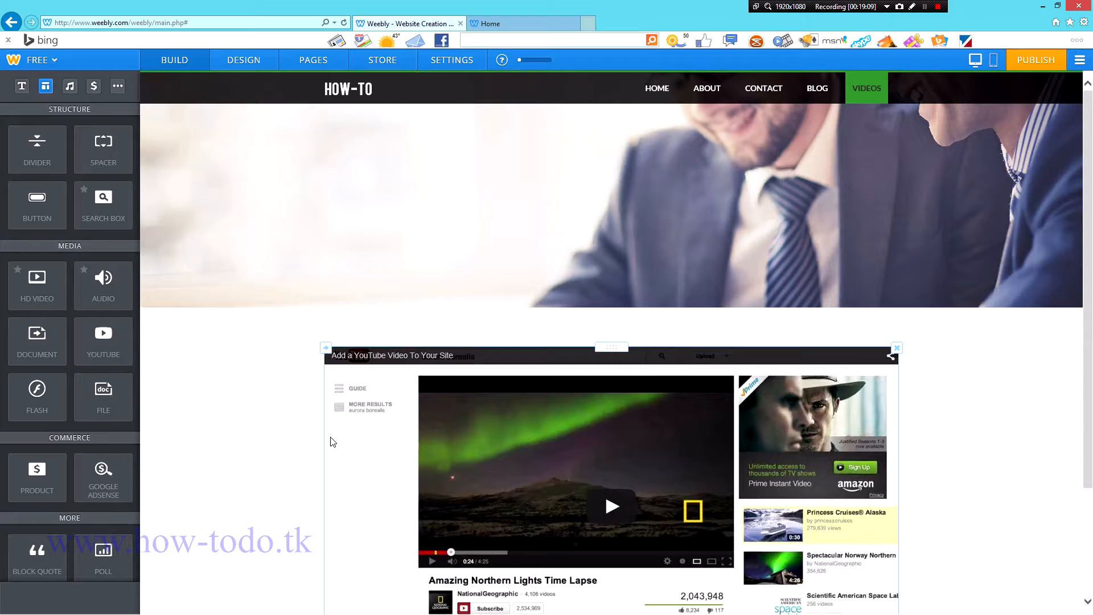
scroll(333, 441, "down", 3)
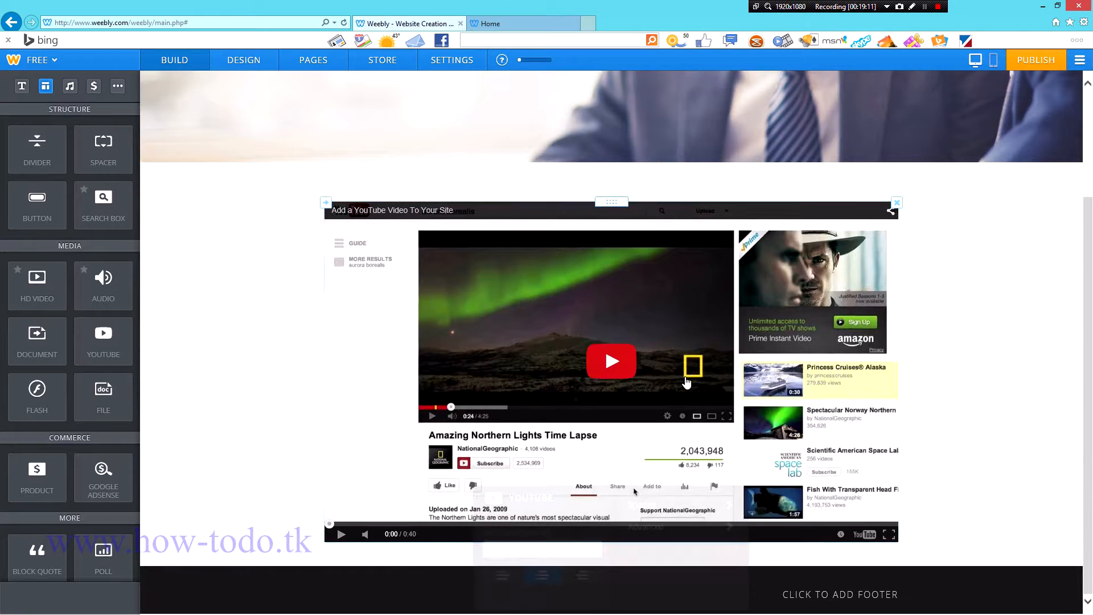
left_click(661, 390)
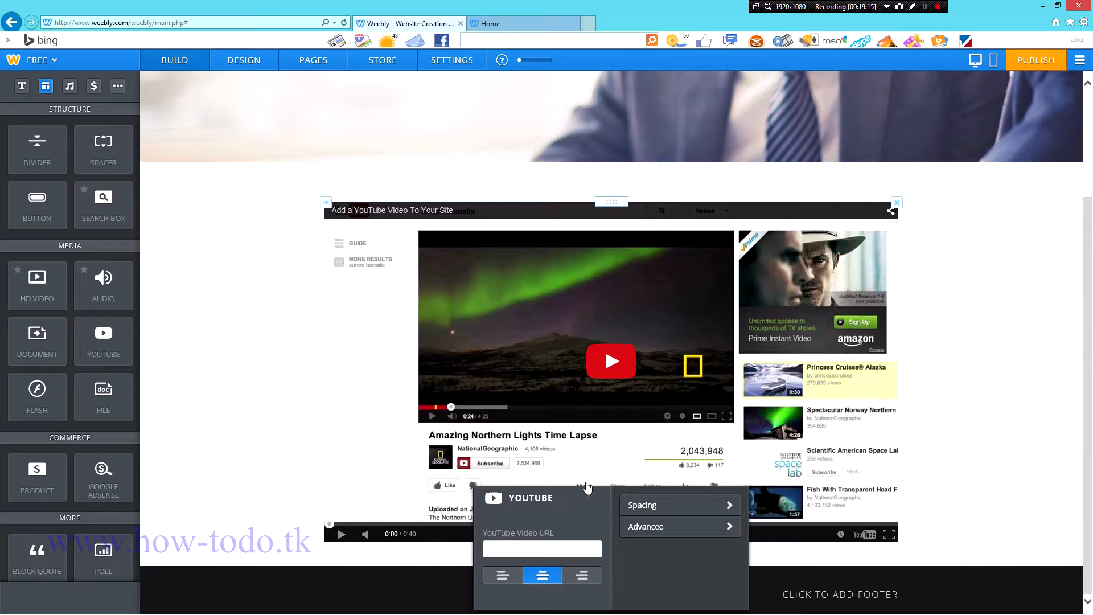
left_click(538, 544)
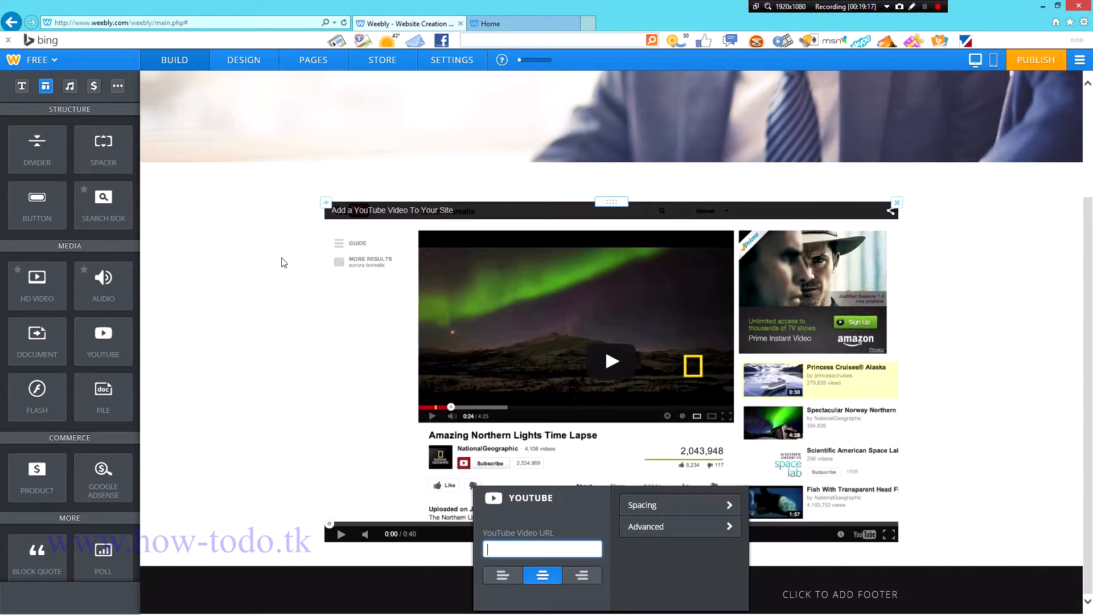
left_click(251, 281)
scroll(300, 322, "up", 3)
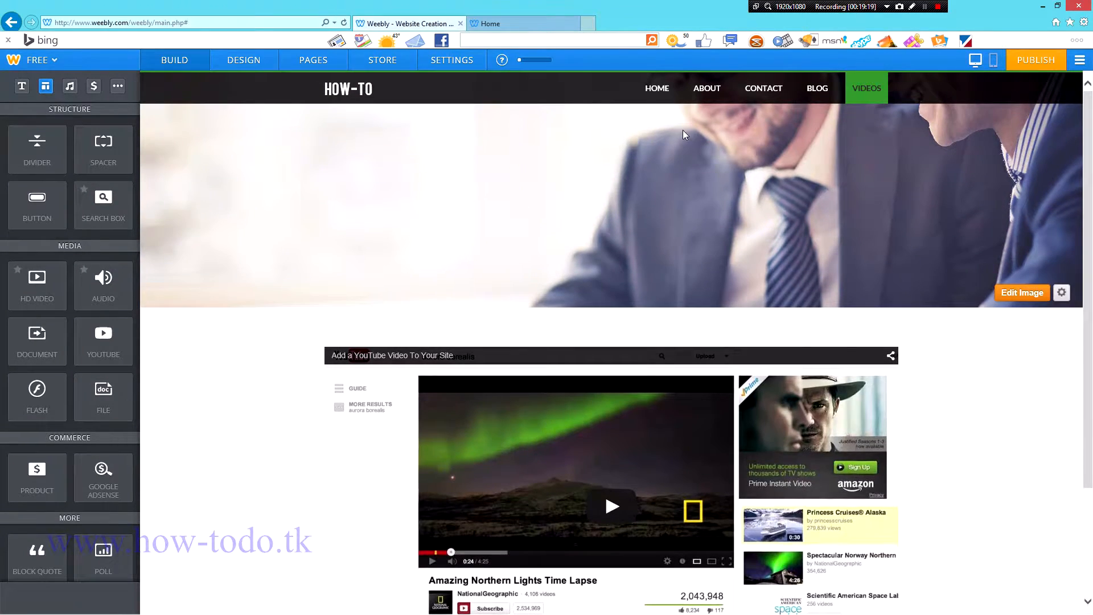
left_click(830, 99)
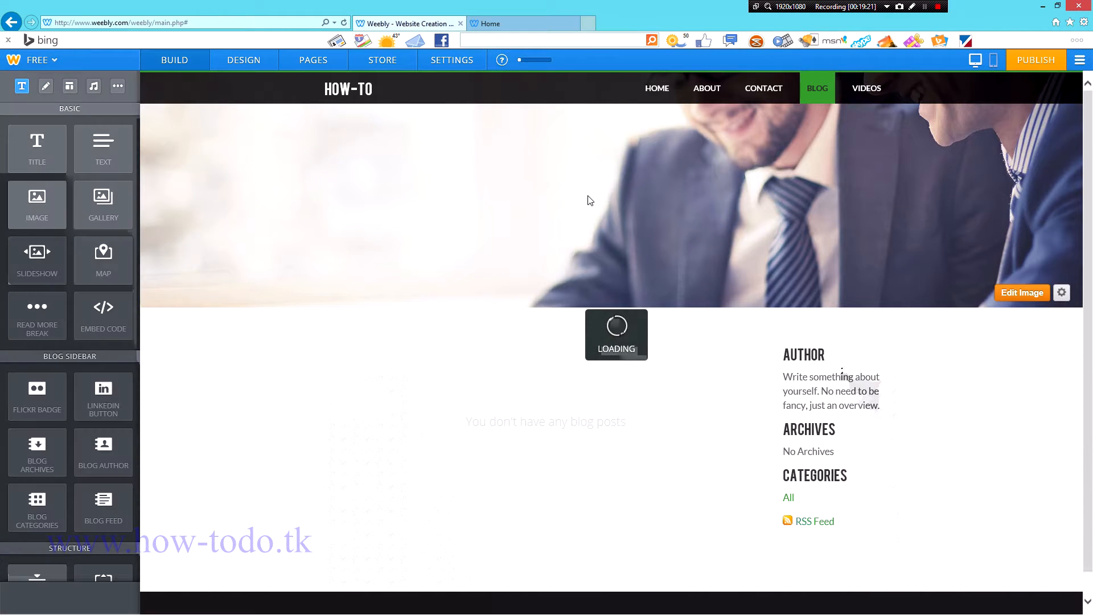
left_click(867, 89)
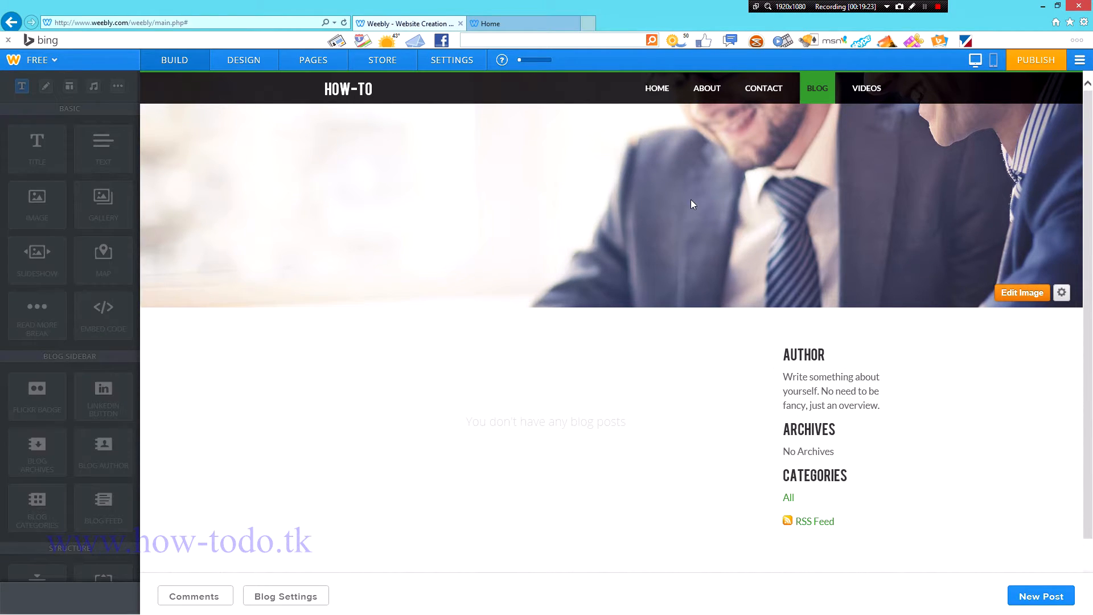
Step: Go from Contact and Videos to the Blog page and scroll through its empty post area
left_click(750, 93)
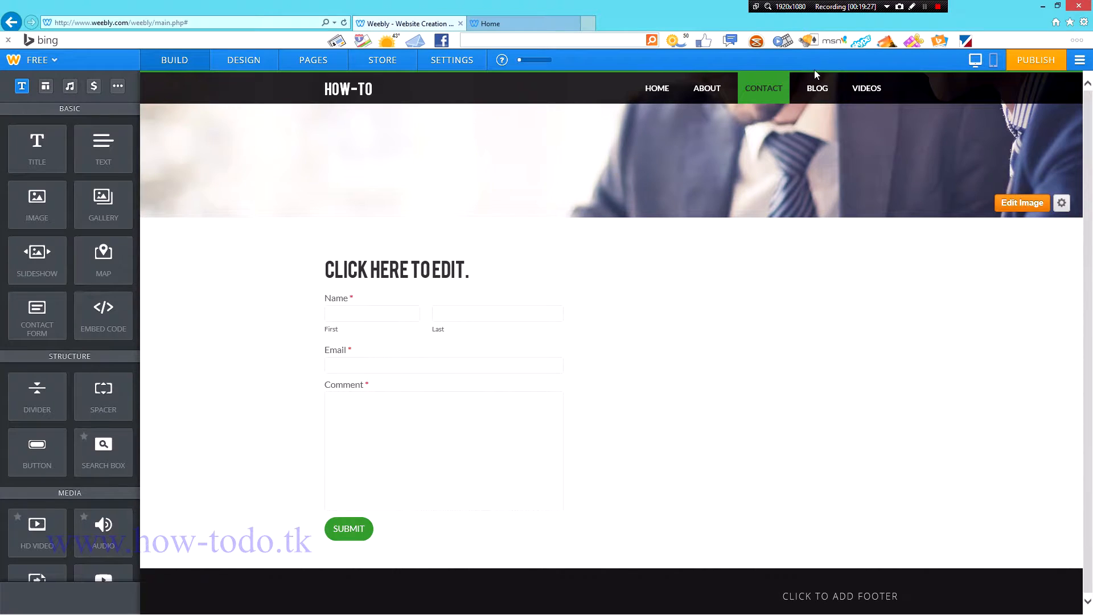
left_click(867, 88)
left_click(817, 88)
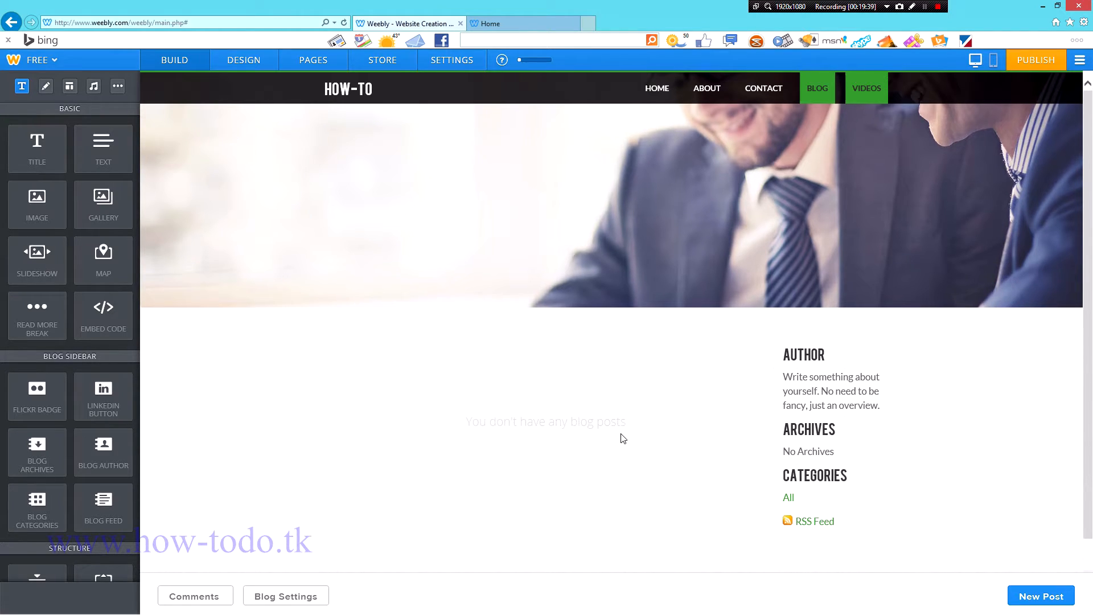
scroll(623, 438, "down", 1)
scroll(588, 398, "up", 1)
scroll(516, 463, "down", 1)
scroll(515, 462, "up", 1)
Step: Post a blog entry titled 'HOW TO BLABLABLA' that publishes immediately, then close the confirmation
left_click(1042, 597)
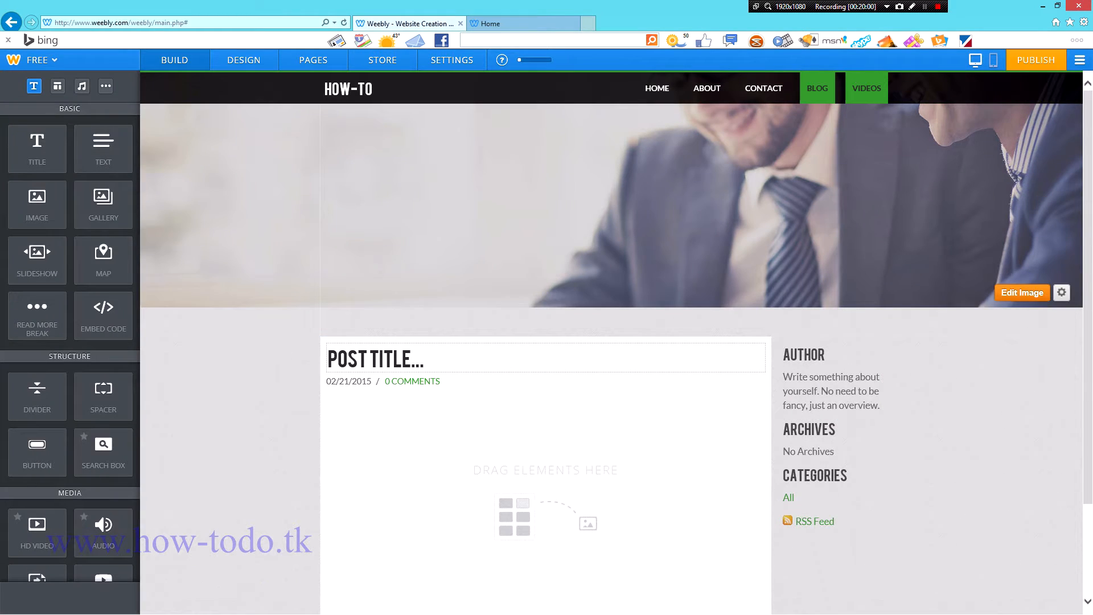
left_click(431, 356)
type("HOW TO BLABLABLA")
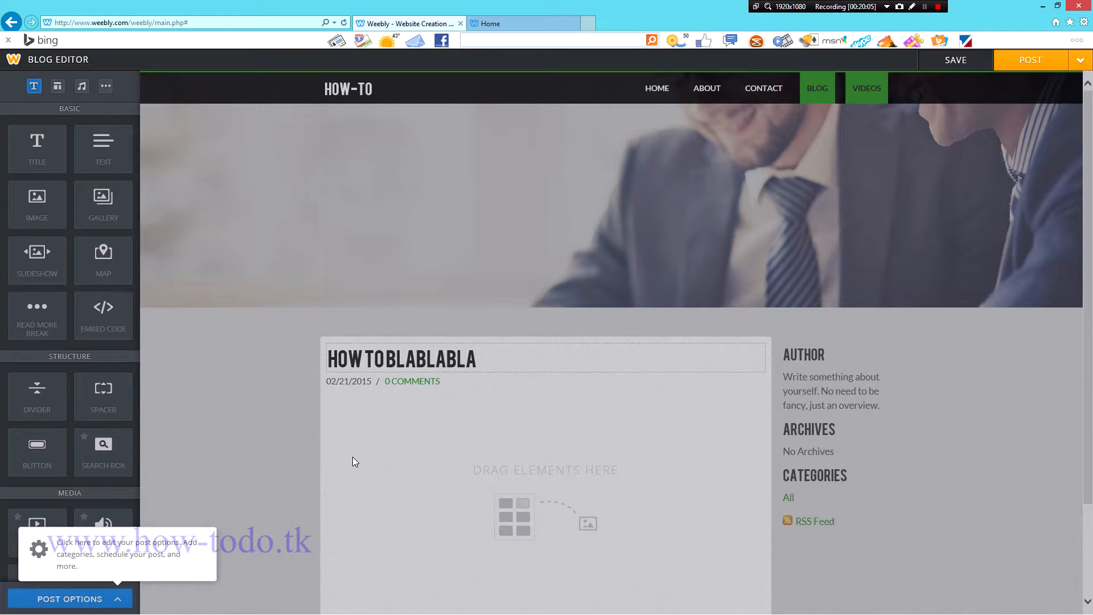
left_click(295, 439)
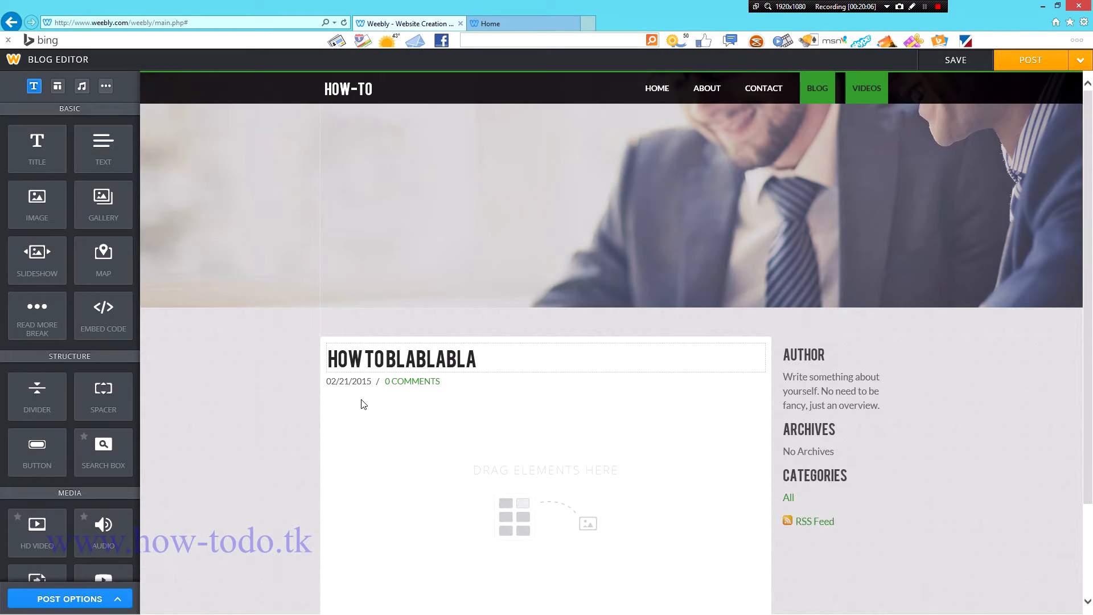
left_click(121, 600)
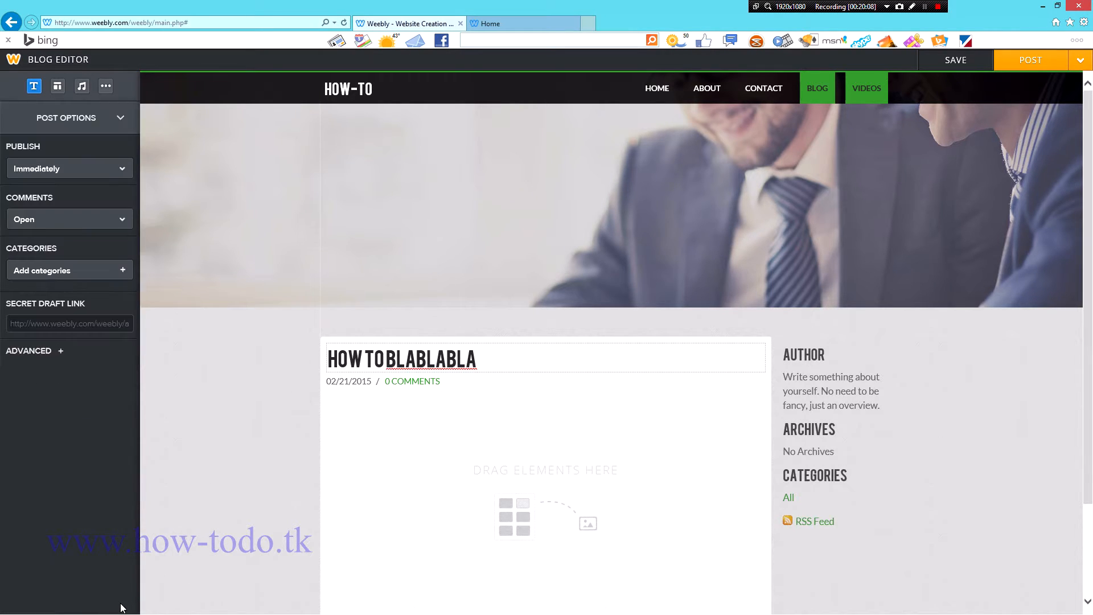
left_click(89, 153)
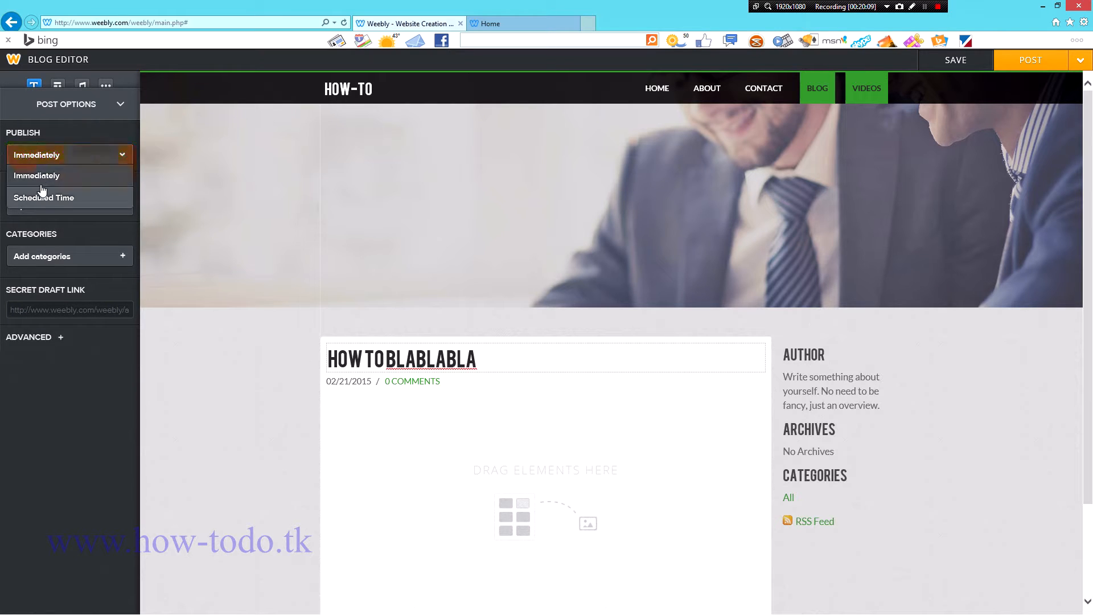
left_click(103, 146)
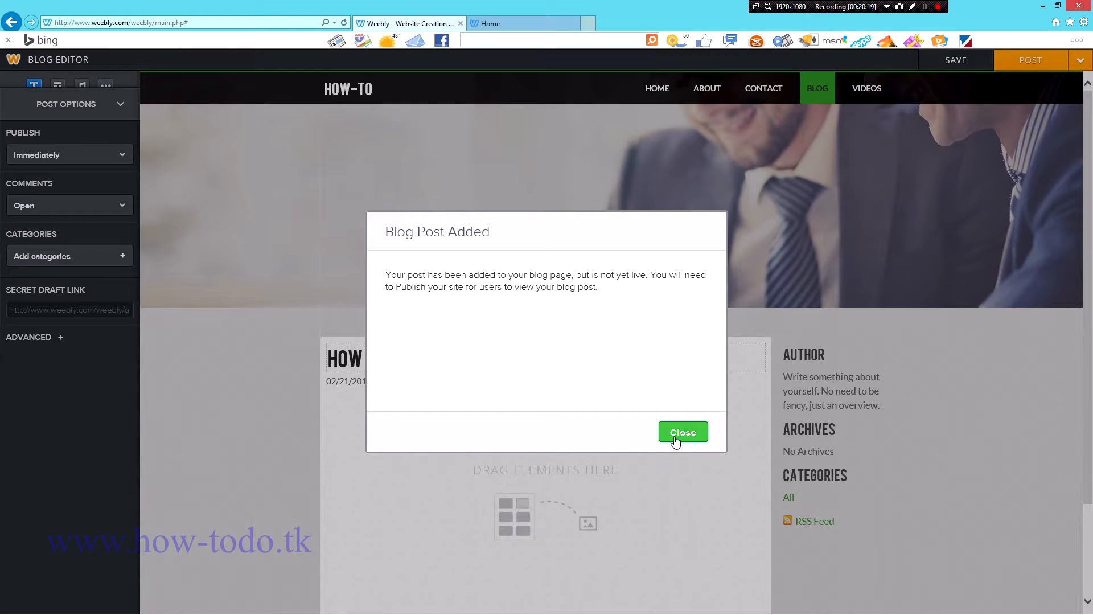
left_click(675, 441)
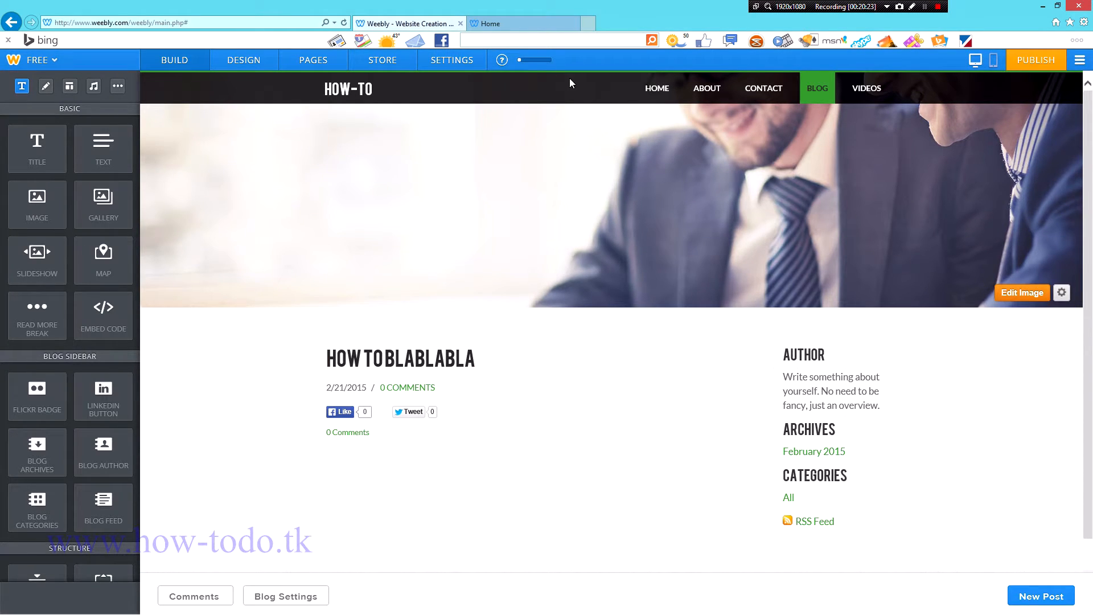
Step: Place an image block below 'In this page....' on About and view its upload, URL and search sources without choosing a picture
scroll(328, 376, "down", 1)
scroll(326, 371, "up", 1)
left_click(775, 88)
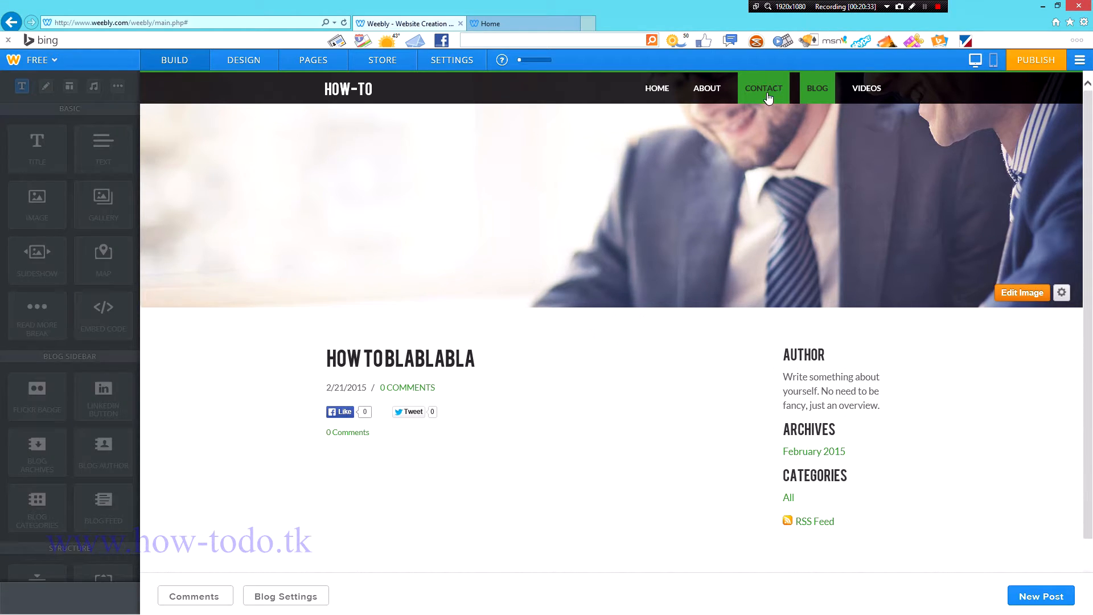
left_click(707, 88)
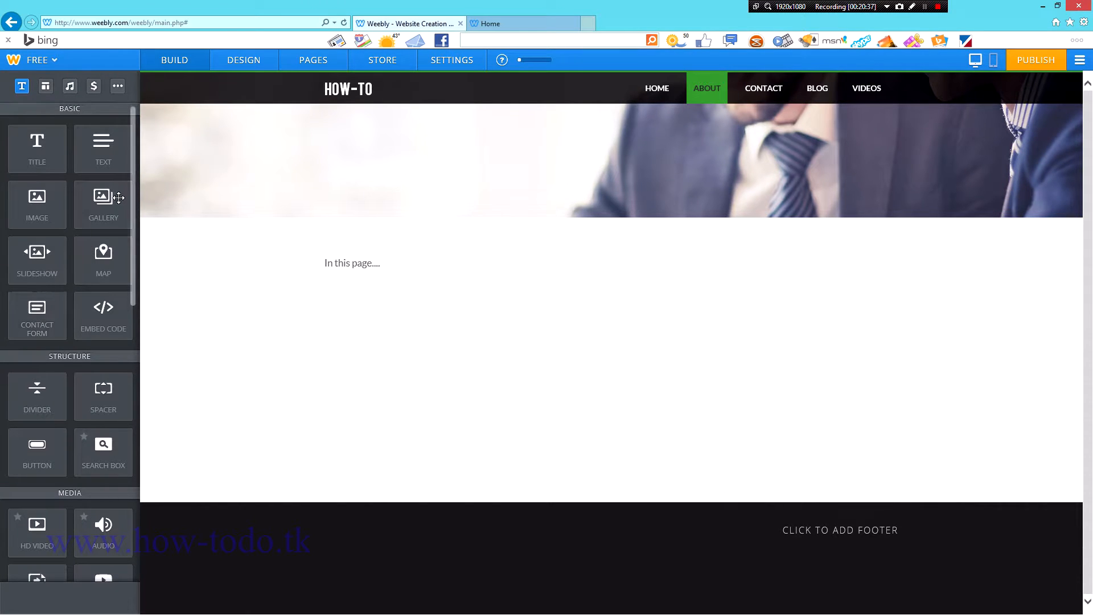
left_click_drag(49, 196, 552, 291)
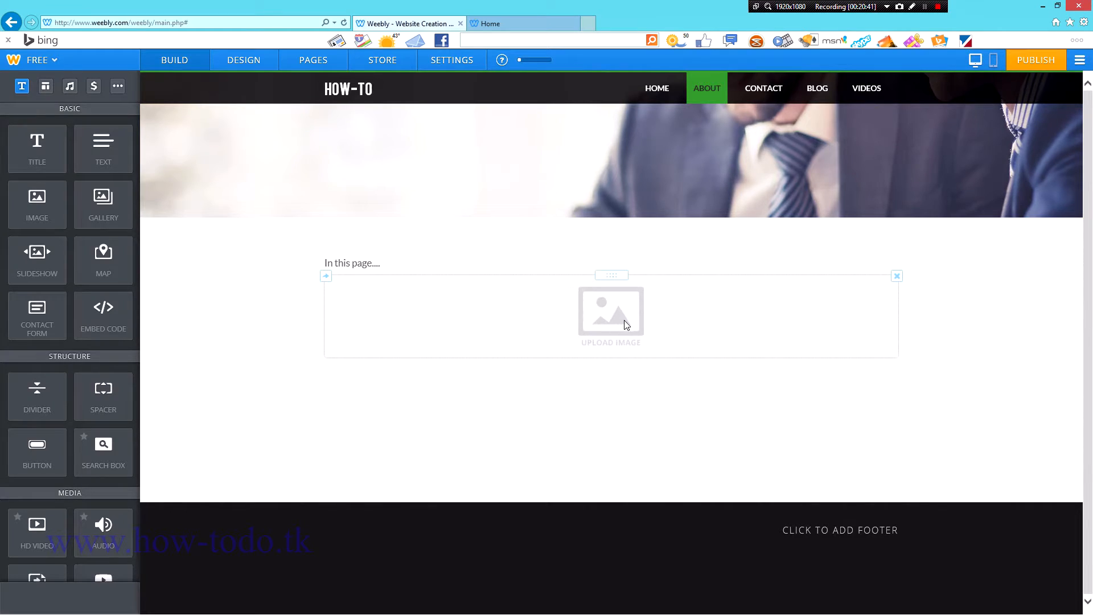
left_click(627, 325)
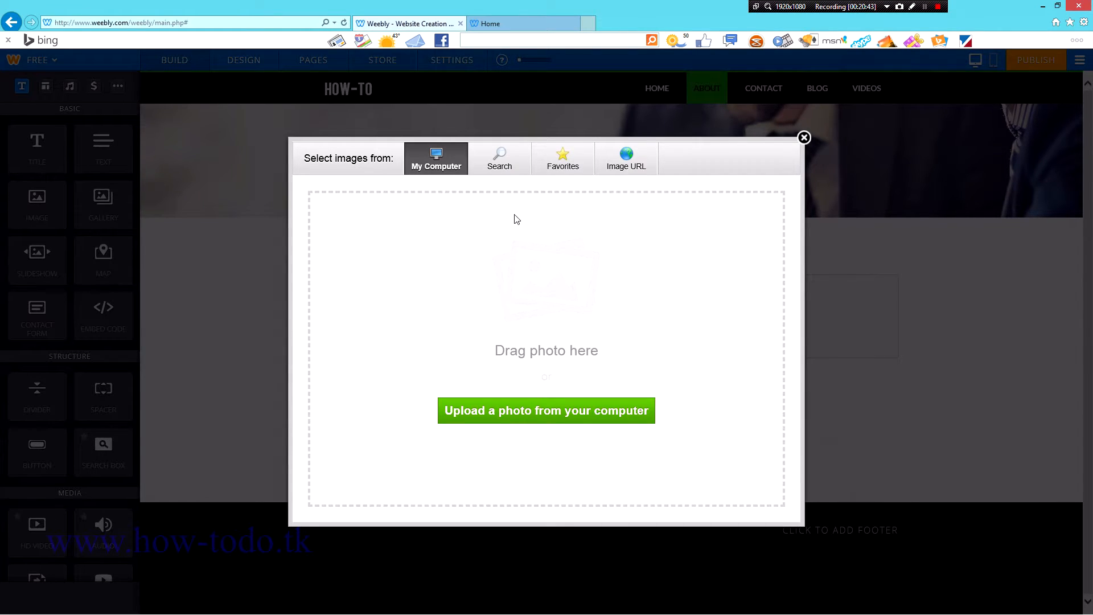
left_click(637, 174)
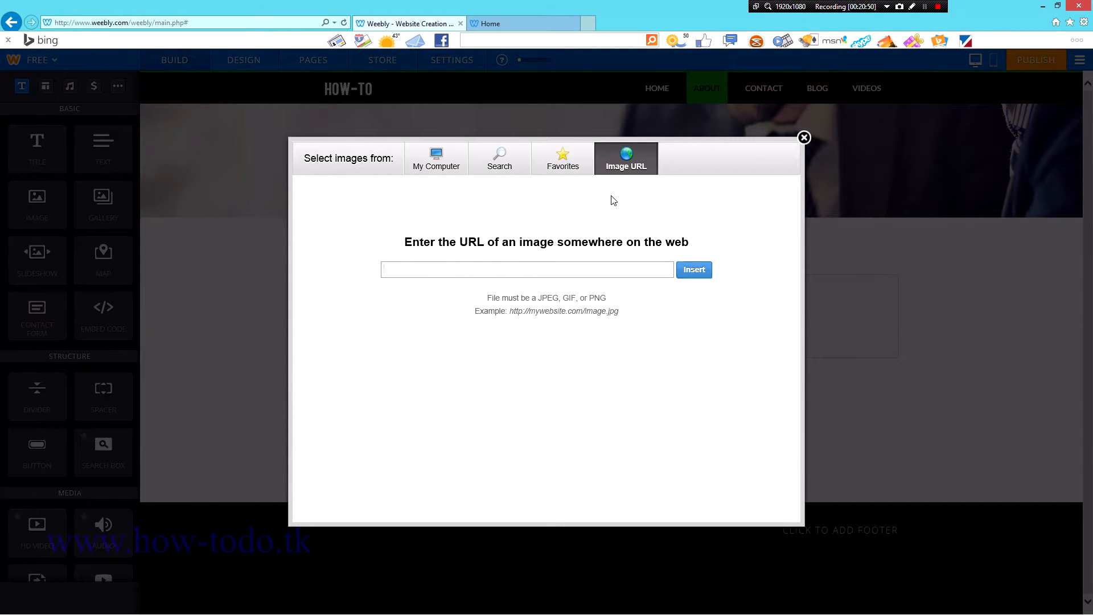
left_click(436, 157)
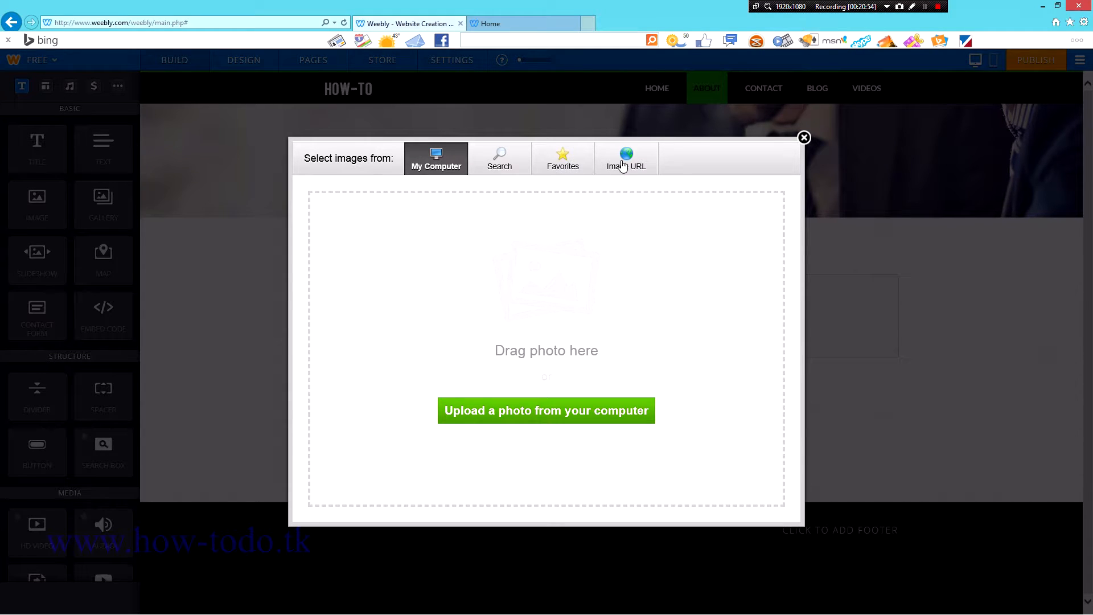
left_click(494, 159)
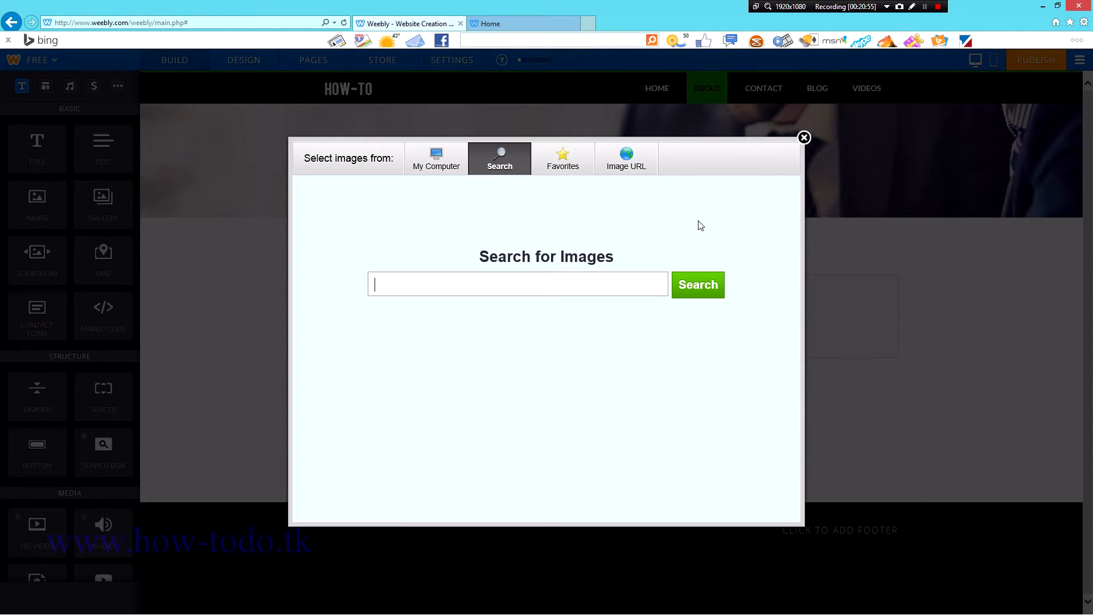
left_click(804, 138)
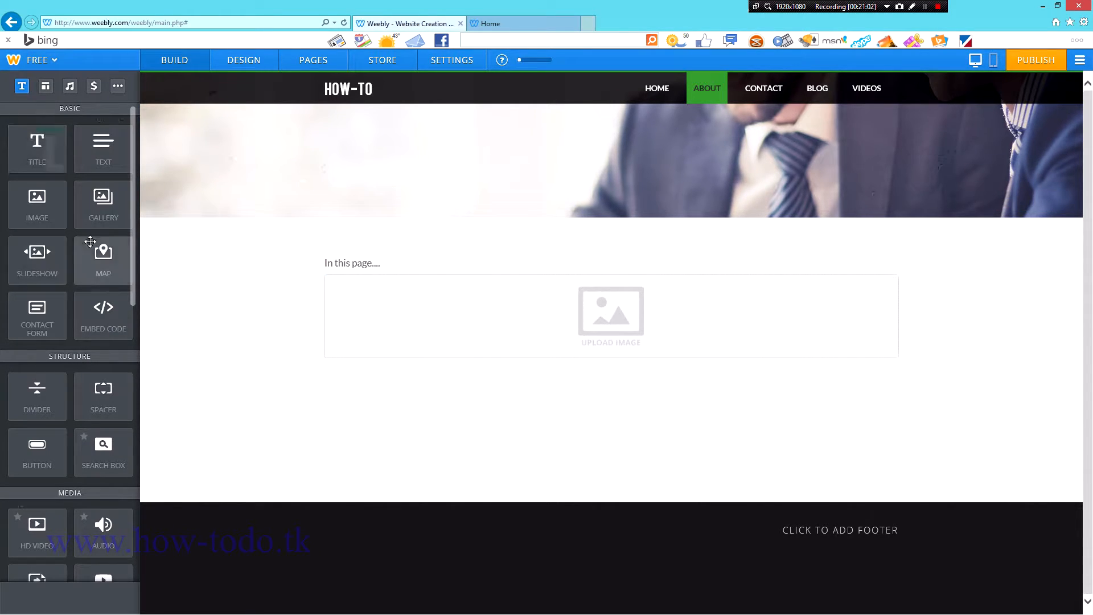
Step: Set the About page in two columns, with 'In this page....' beside the empty image block, then return to Home
left_click(46, 87)
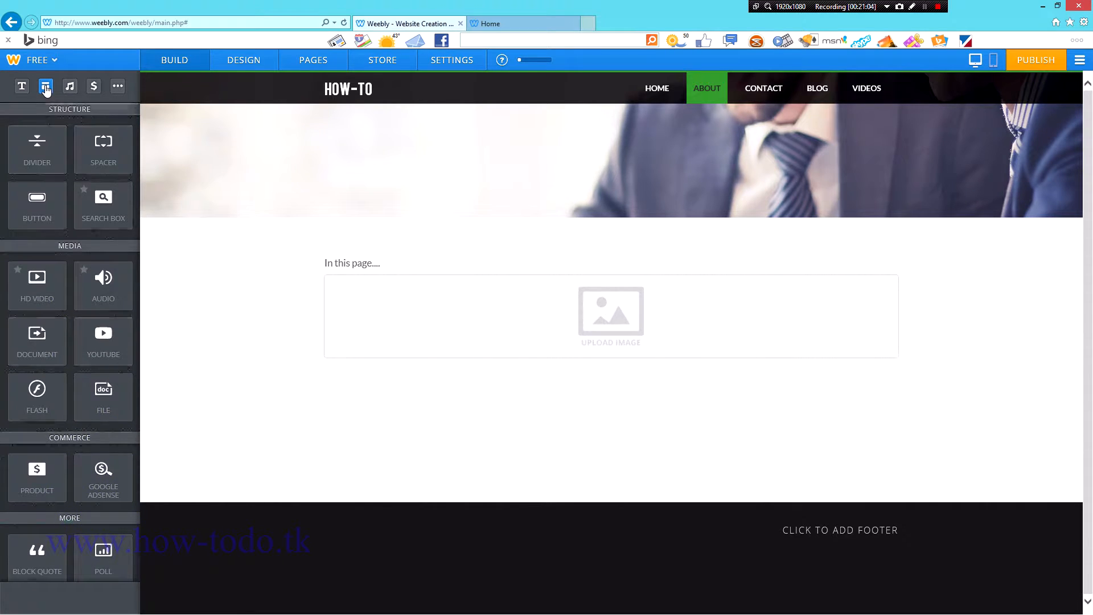
left_click_drag(679, 357, 882, 324)
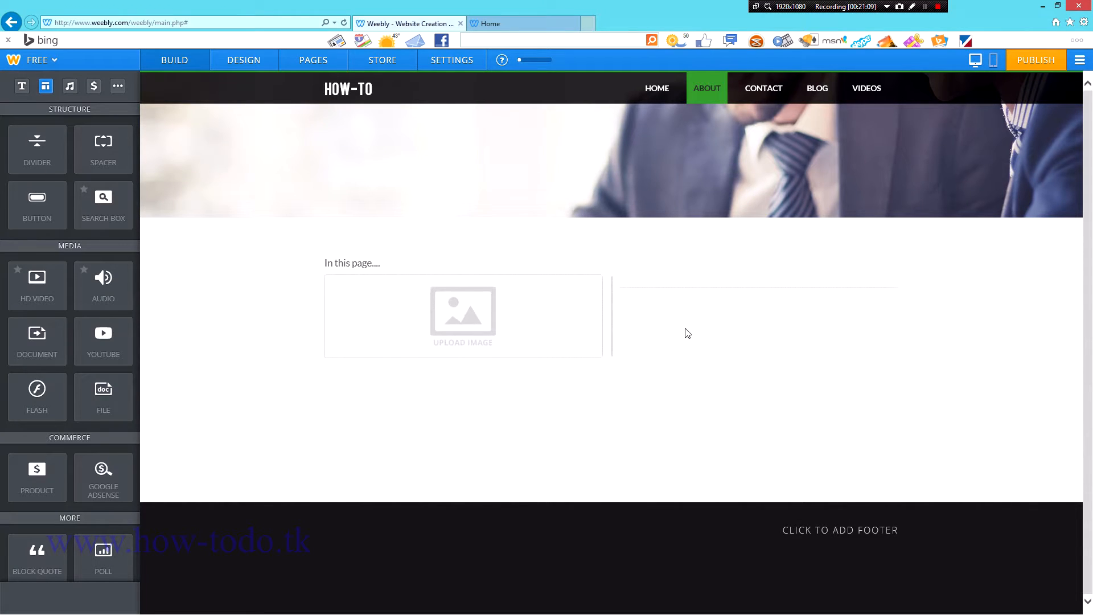
left_click_drag(624, 251, 654, 317)
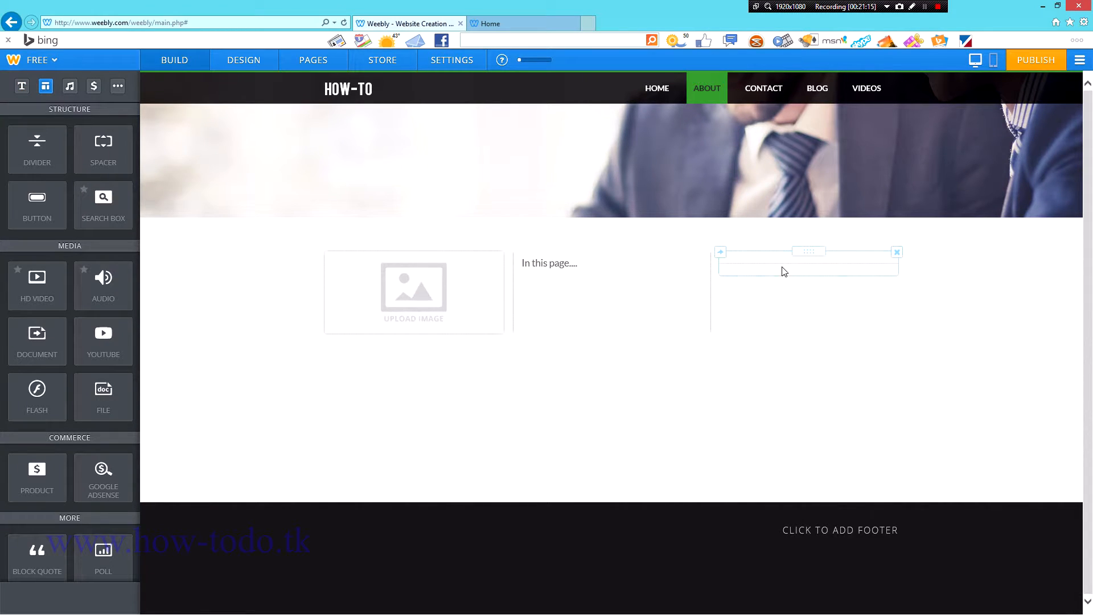
left_click(897, 252)
left_click(846, 222)
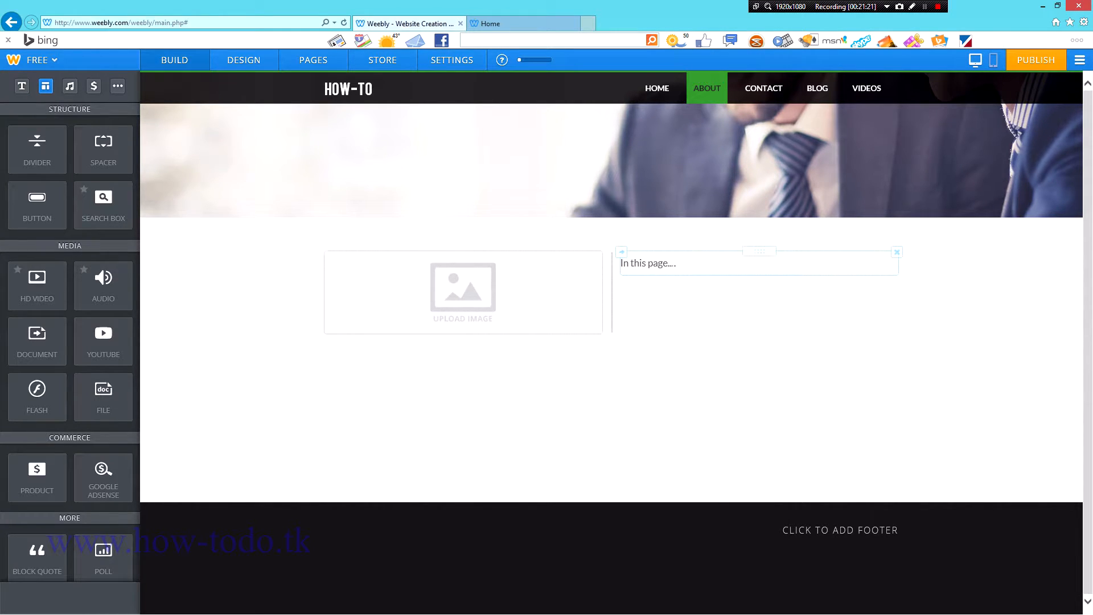
left_click(673, 264)
left_click(643, 372)
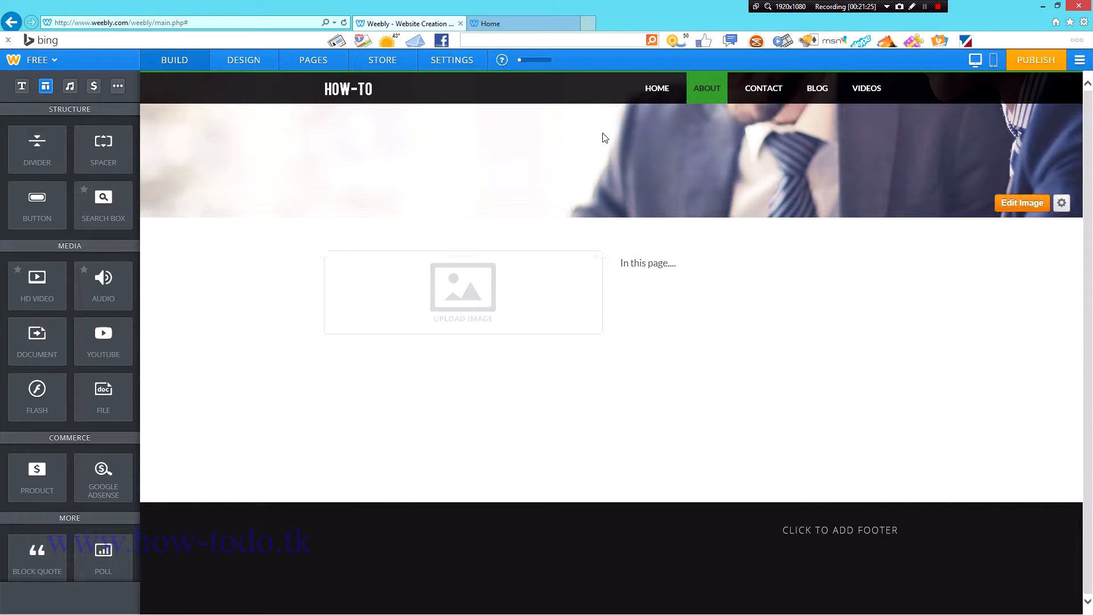
left_click(660, 94)
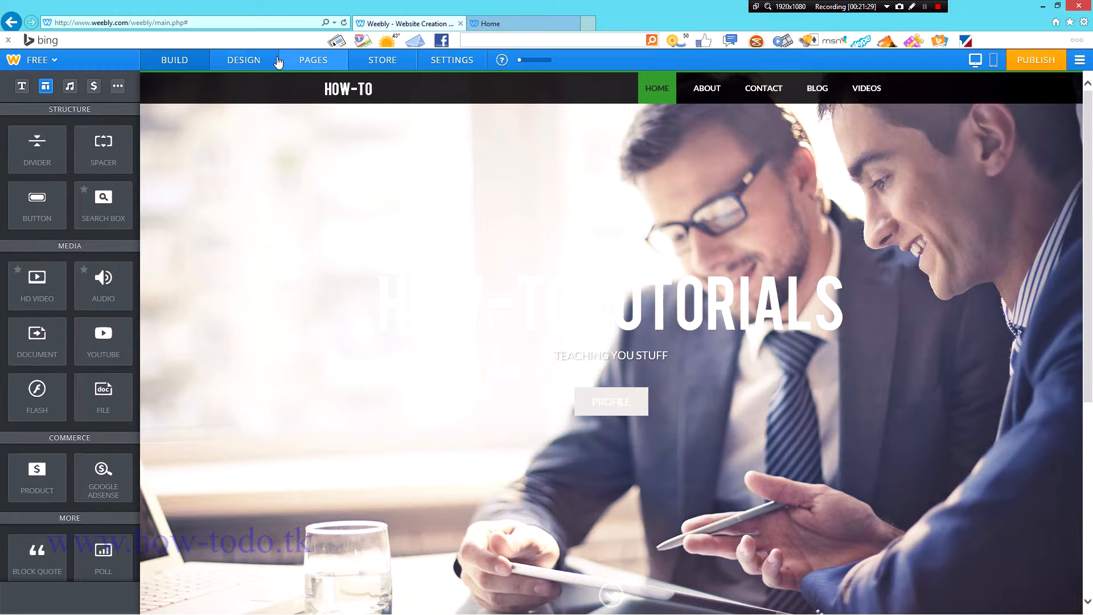
Step: Scroll the theme gallery and choose the theme with two laughing women in its header
left_click(259, 61)
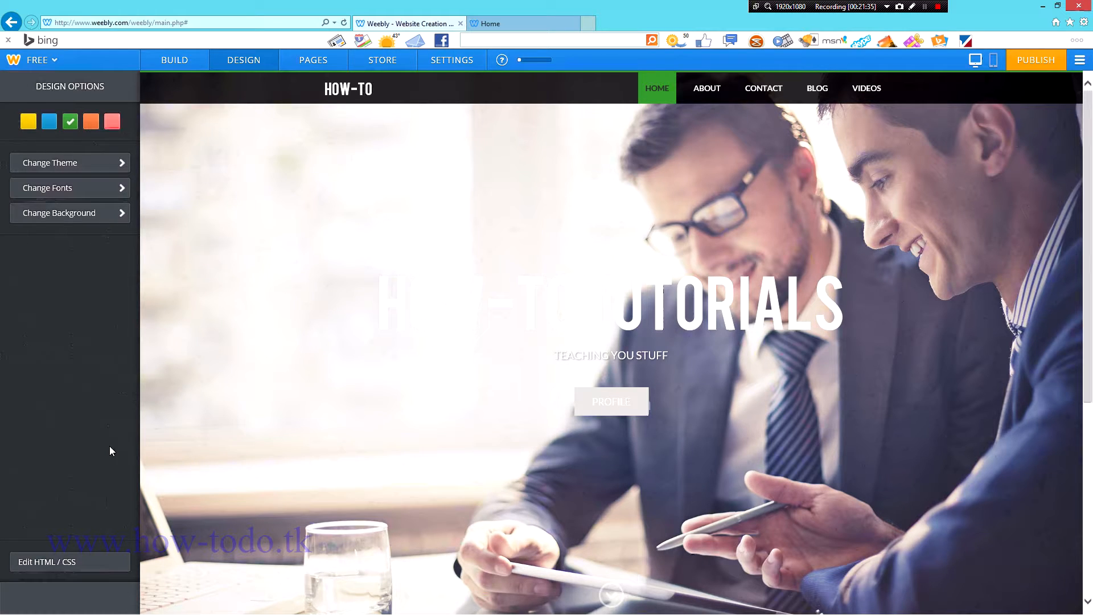
left_click(78, 163)
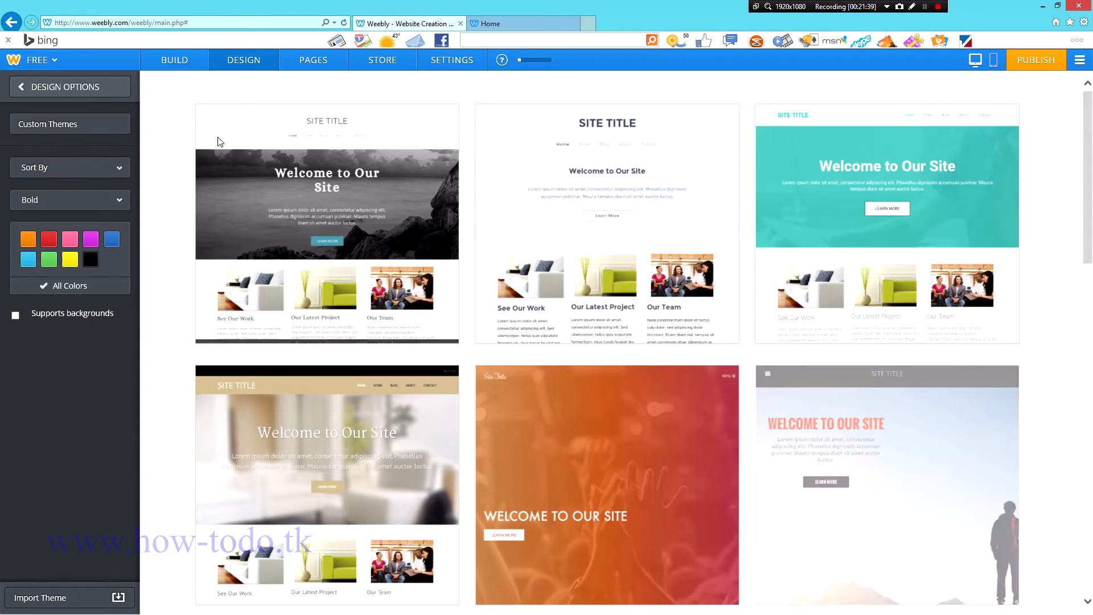
scroll(591, 398, "down", 5)
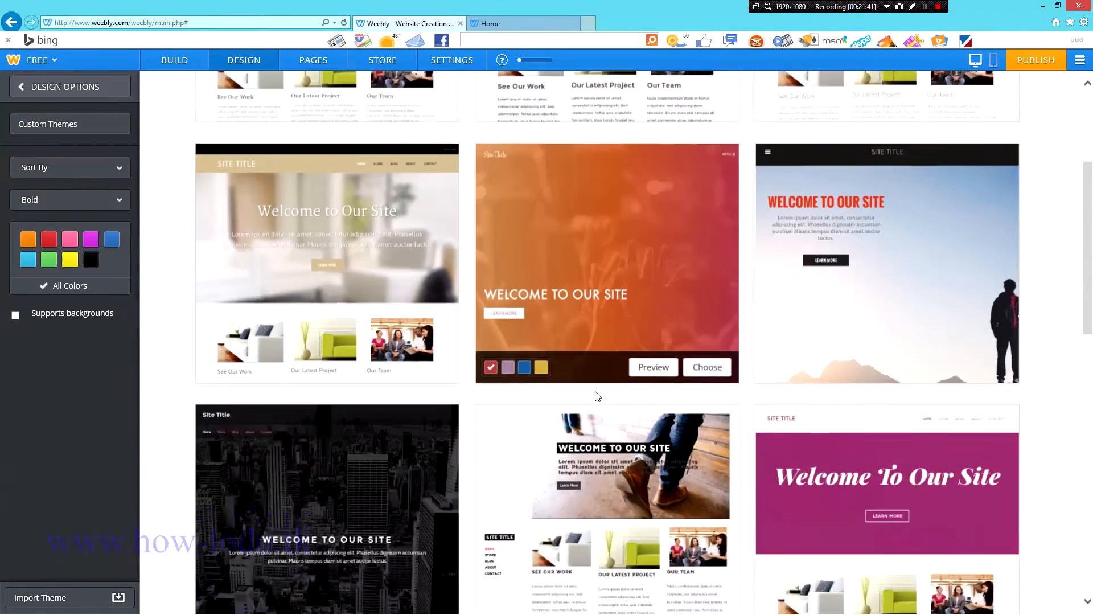
scroll(618, 363, "down", 3)
scroll(627, 362, "down", 6)
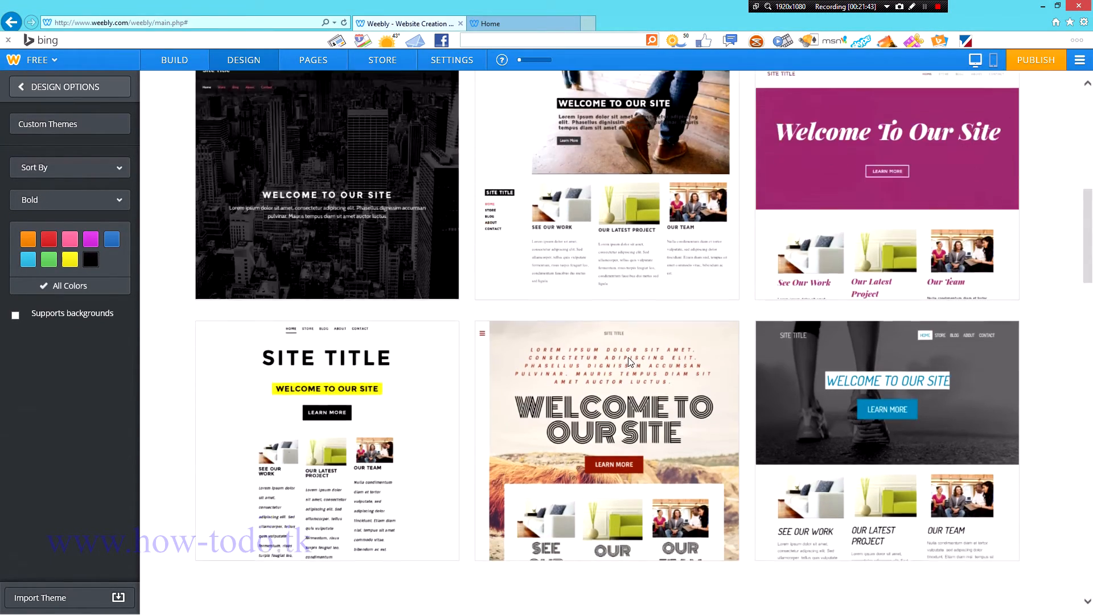
scroll(629, 357, "down", 3)
scroll(626, 354, "up", 4)
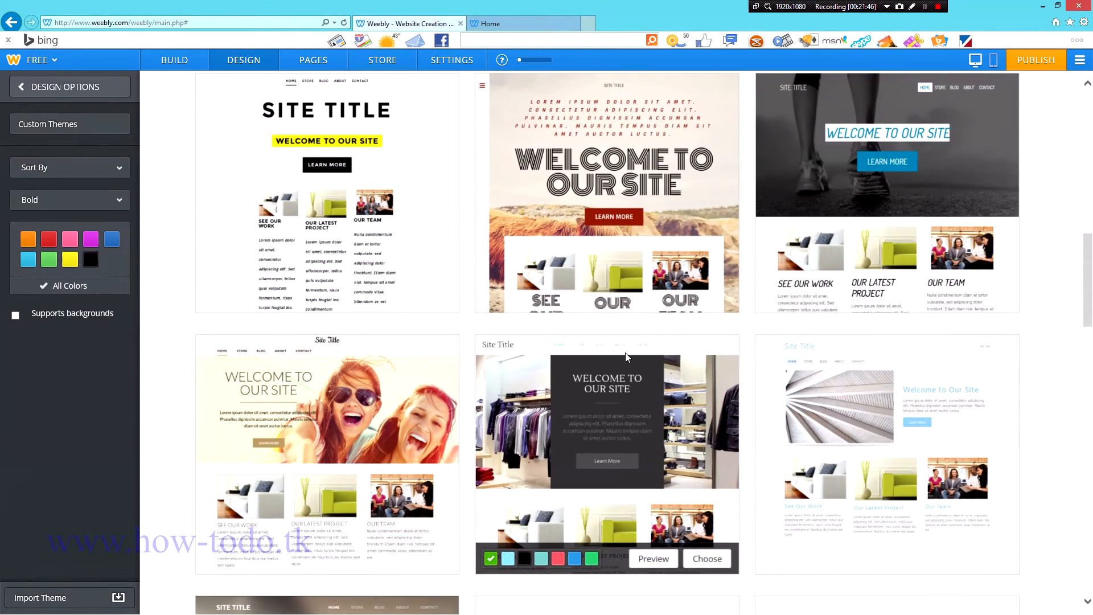
scroll(625, 353, "down", 2)
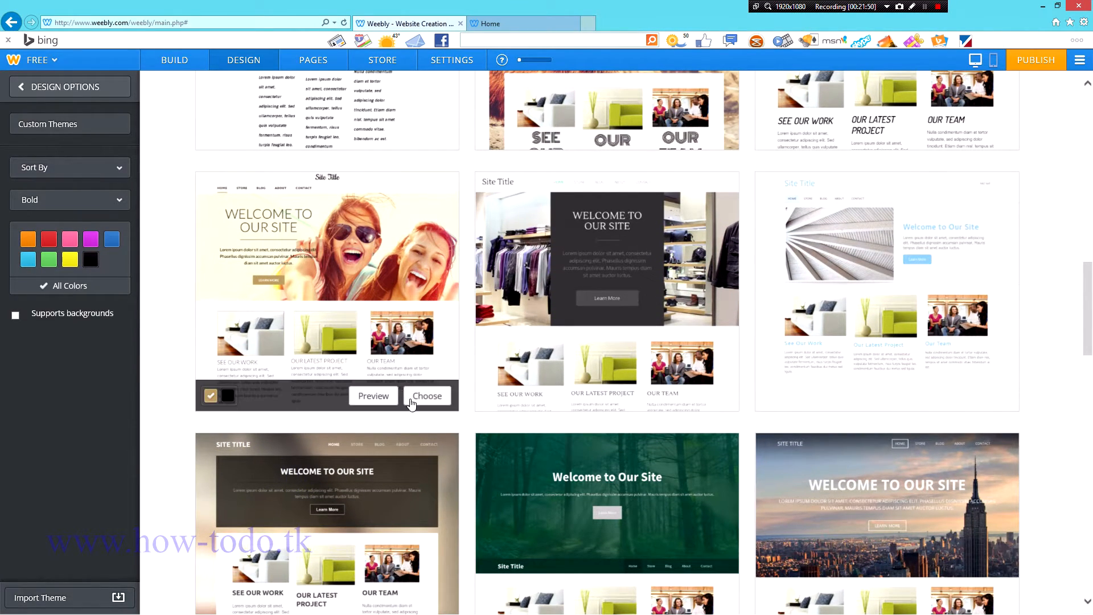
left_click(430, 399)
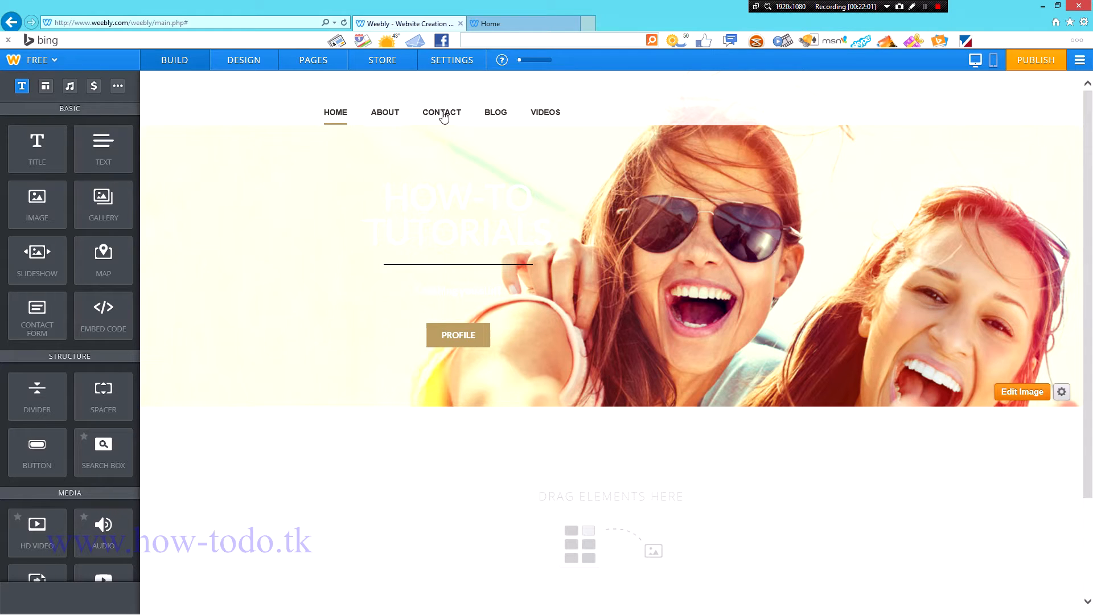
left_click(506, 117)
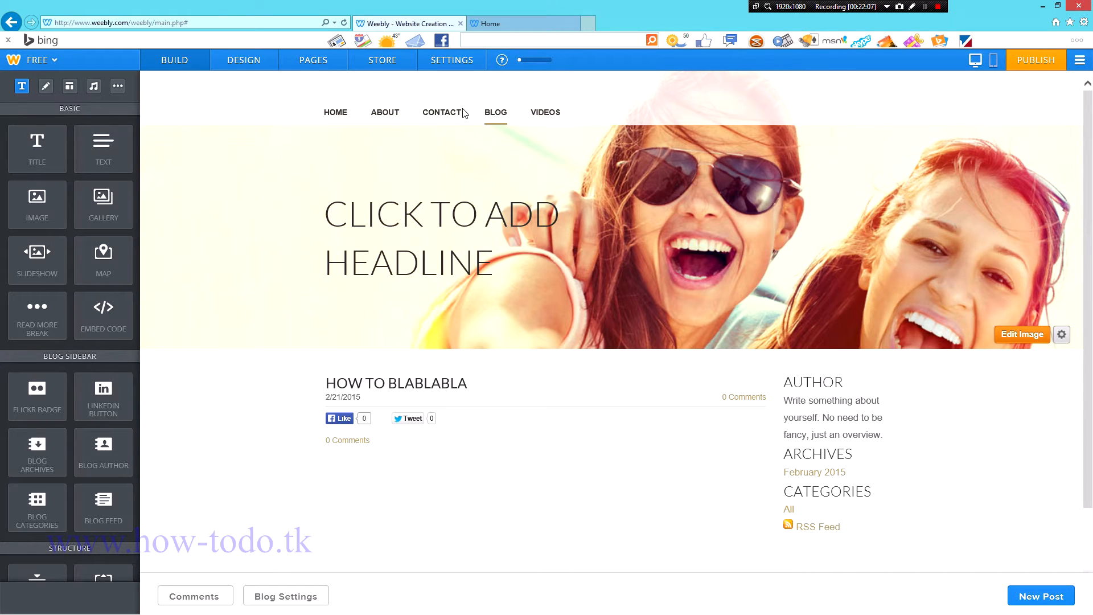
left_click(456, 113)
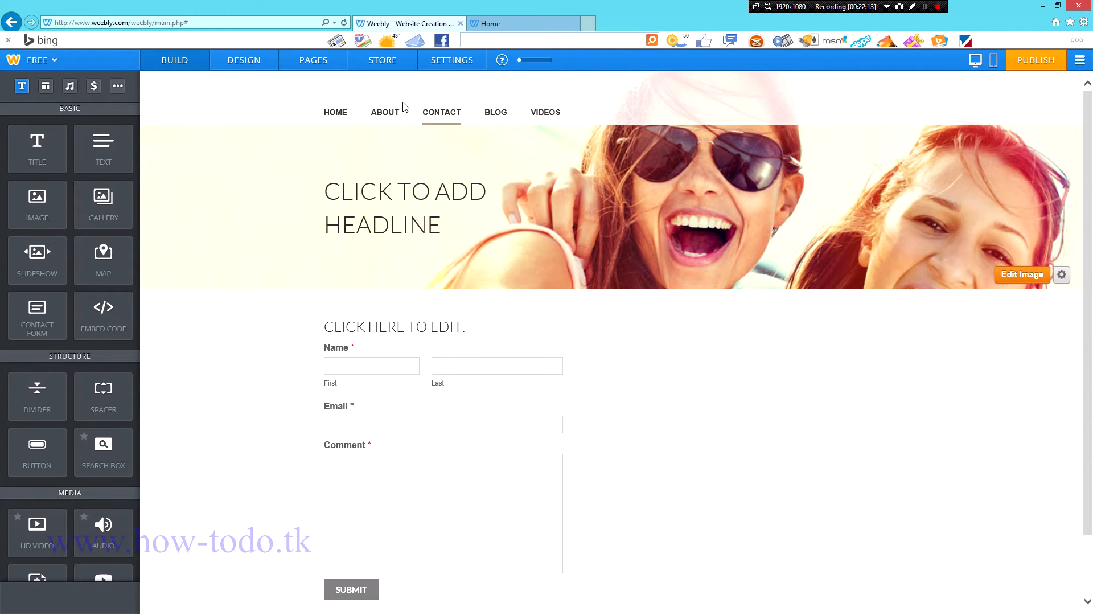
left_click(388, 114)
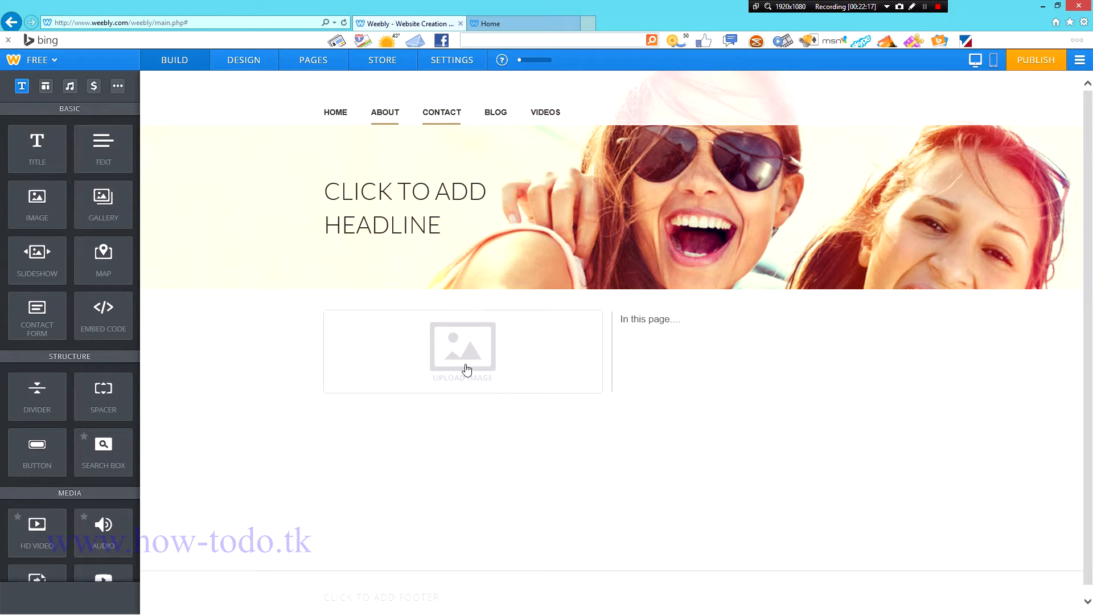
left_click(339, 117)
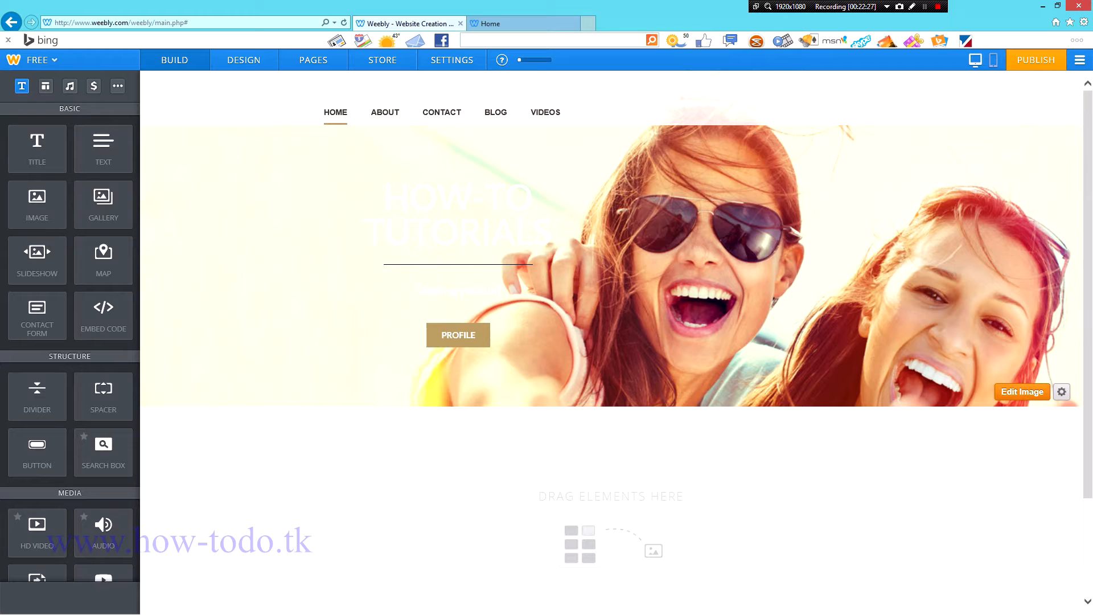
Step: Set the hands-typing-on-laptop photo as the header background and save it to all pages
left_click(1016, 393)
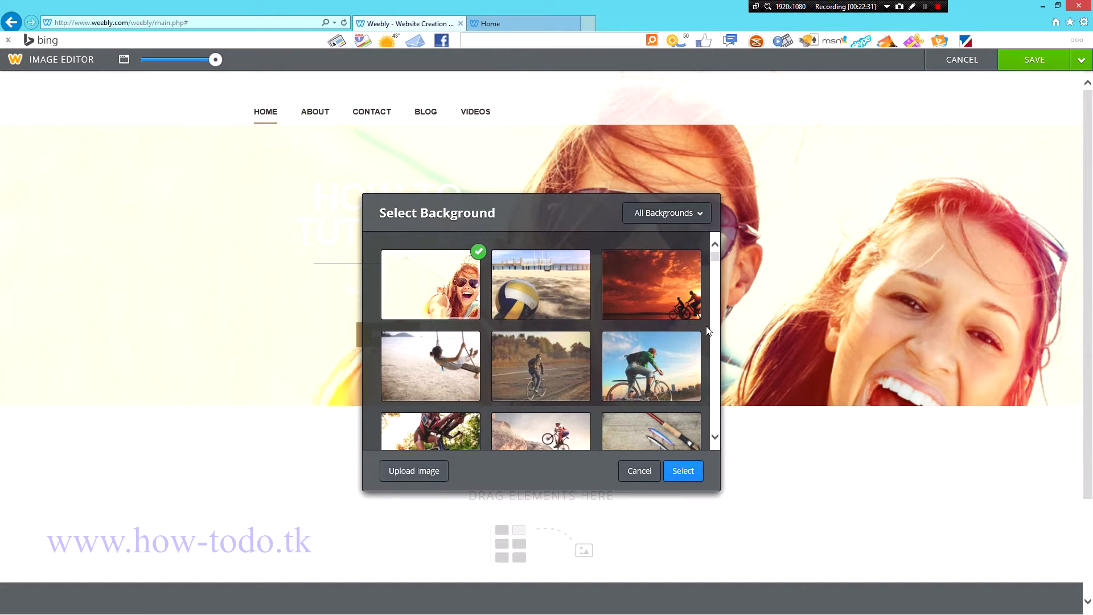
left_click_drag(717, 261, 734, 376)
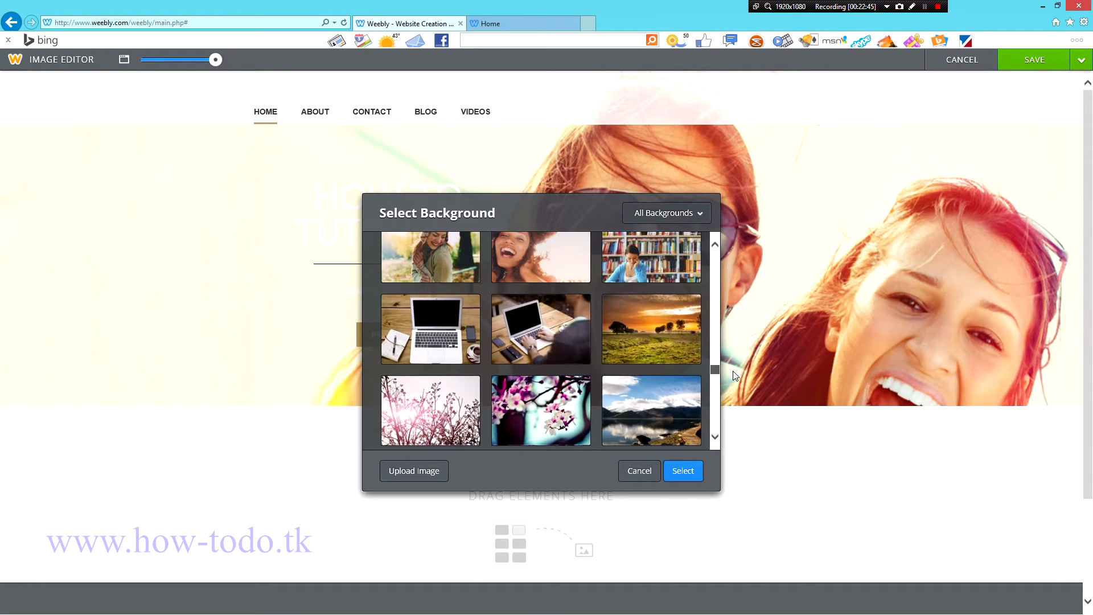
left_click(537, 342)
left_click(684, 471)
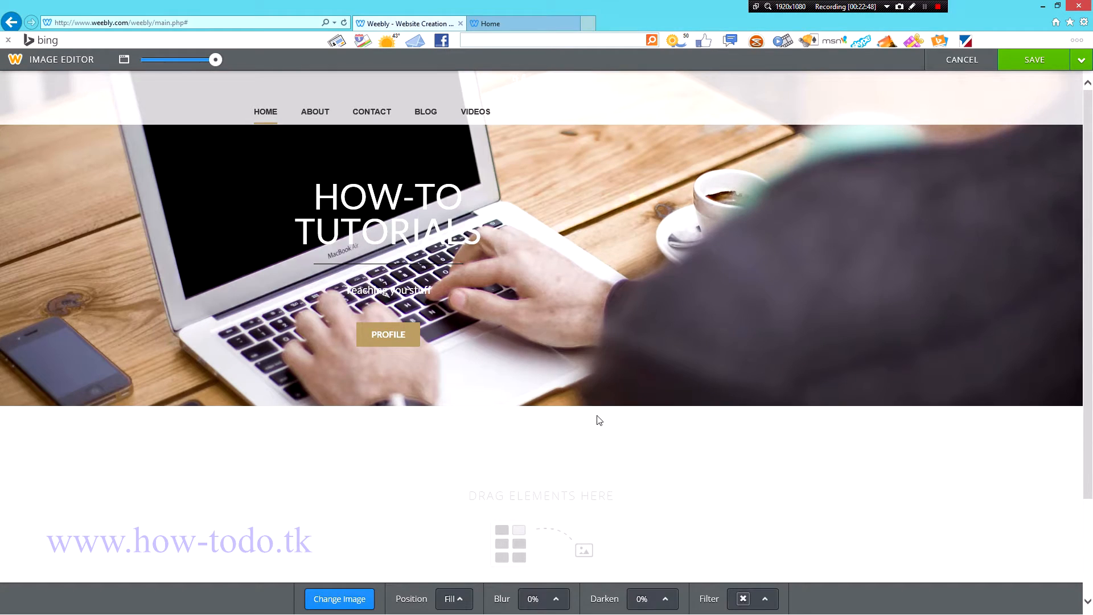
left_click(1081, 60)
left_click(1044, 90)
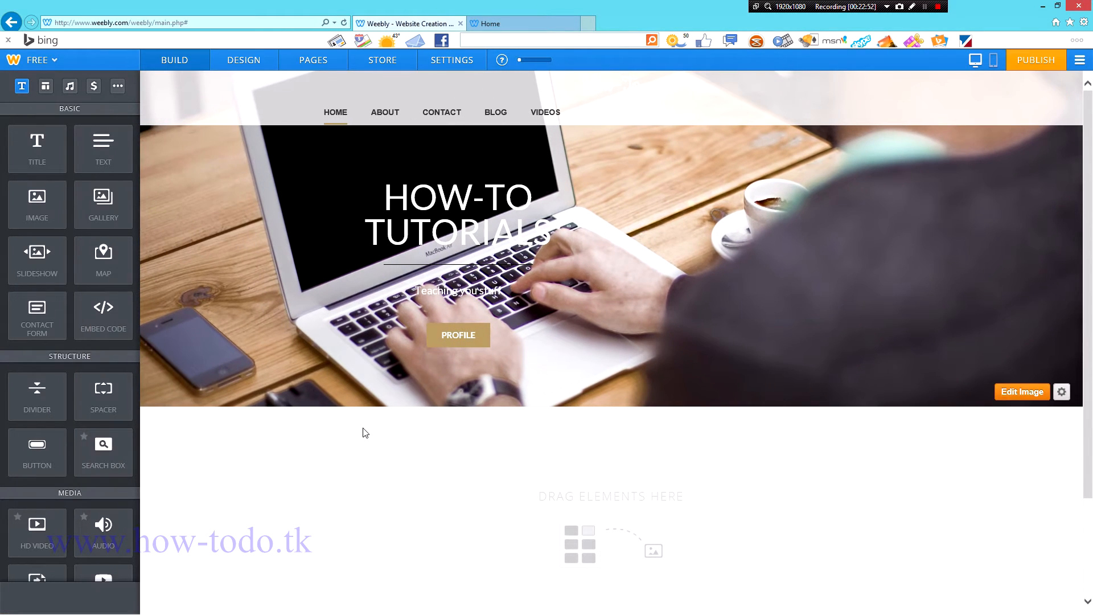
scroll(521, 519, "down", 3)
scroll(521, 516, "up", 3)
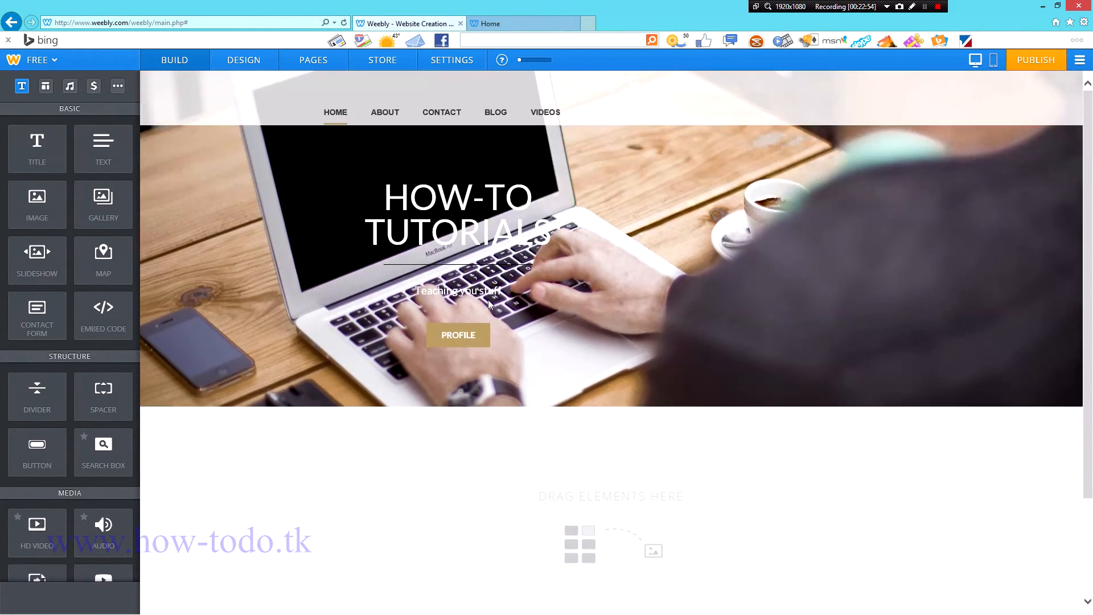
mouse_move(675, 97)
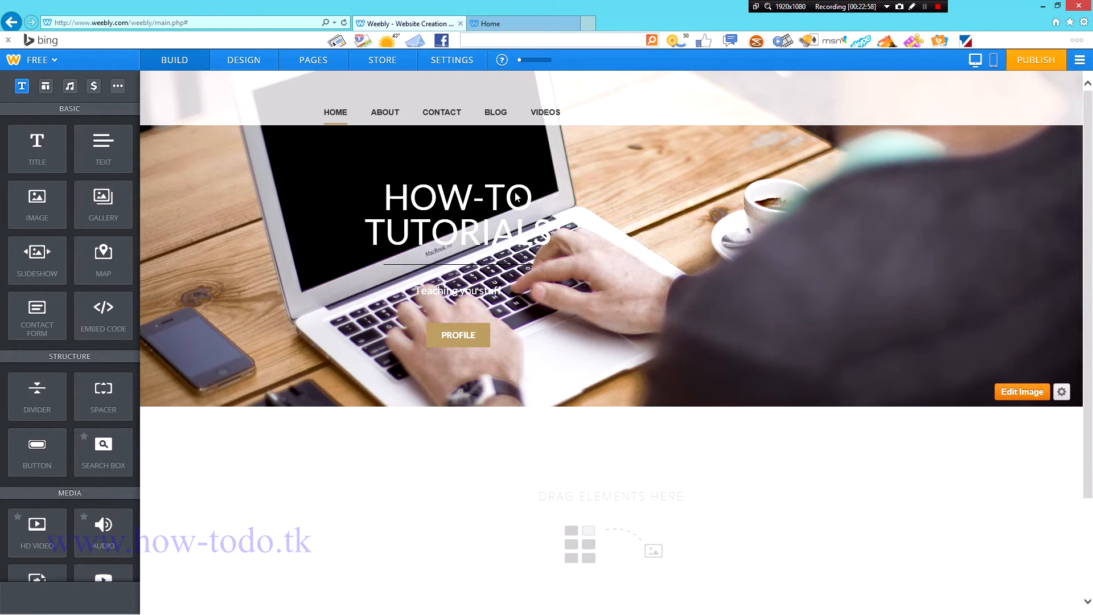
Step: Publish the site, check the live About, Contact and Home pages, then return to the editor
left_click(1035, 60)
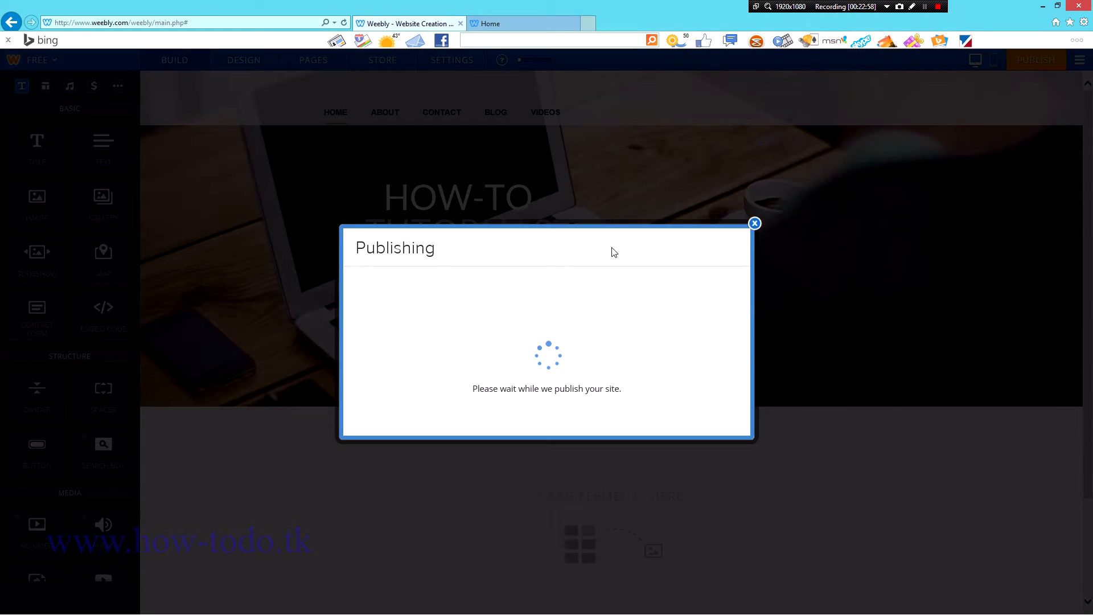
left_click(522, 24)
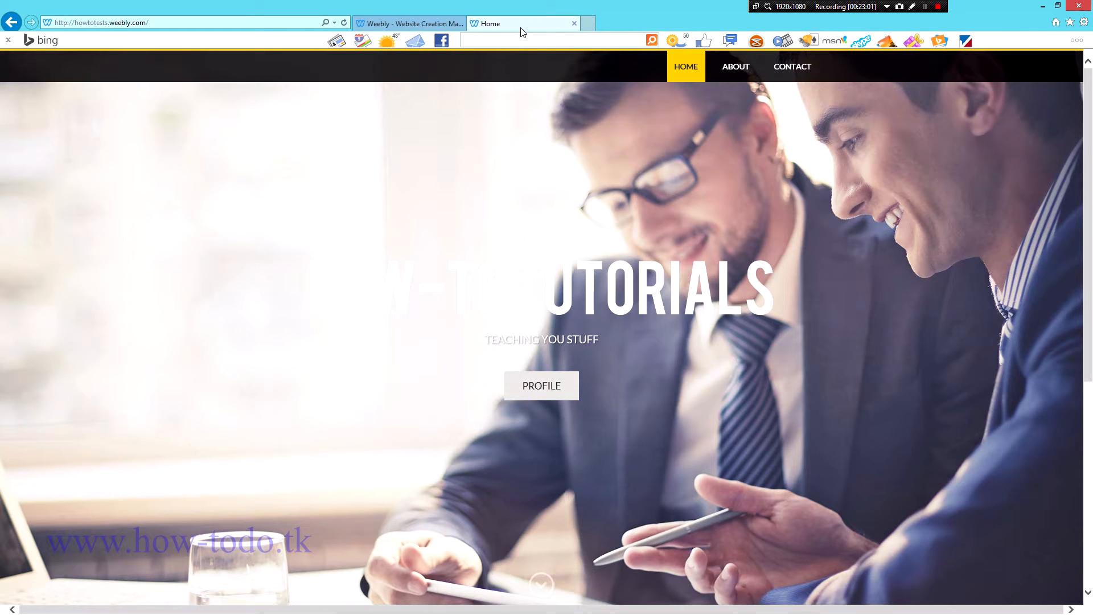
key("F5")
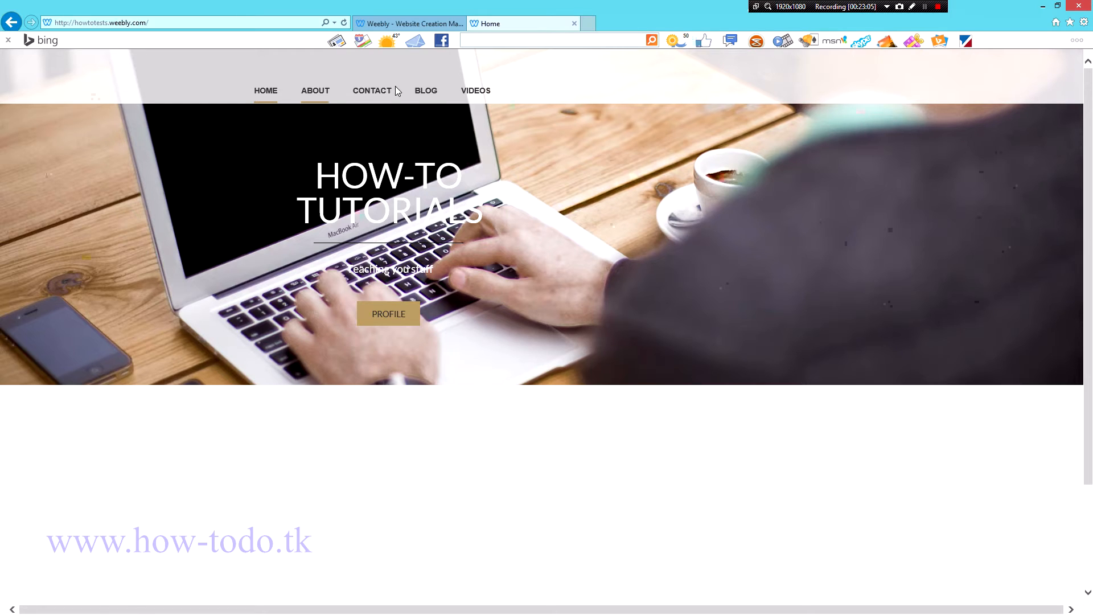
left_click(369, 91)
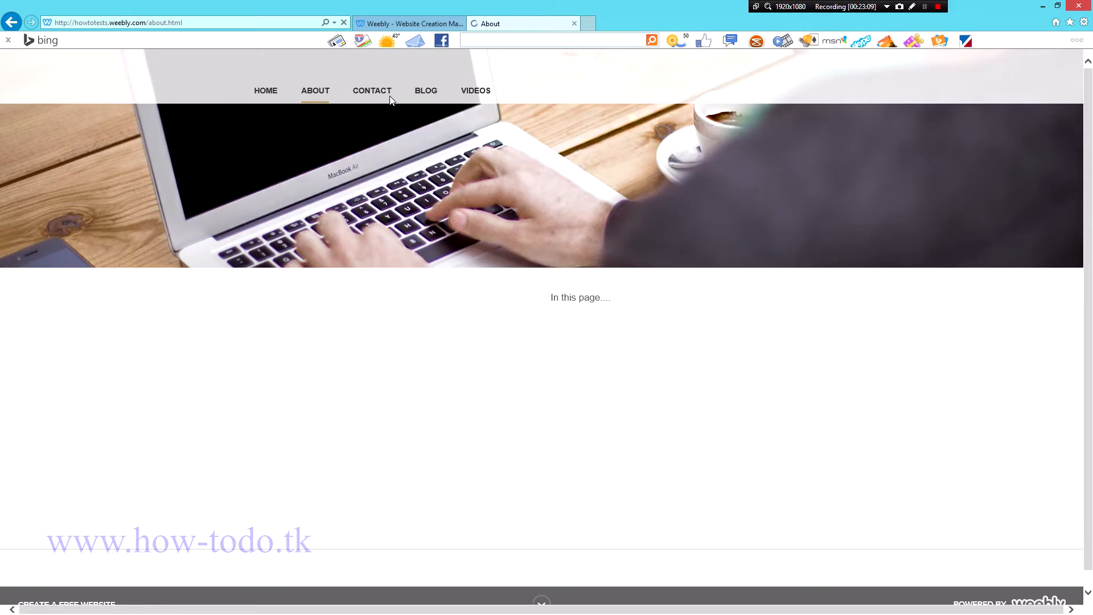
left_click(373, 91)
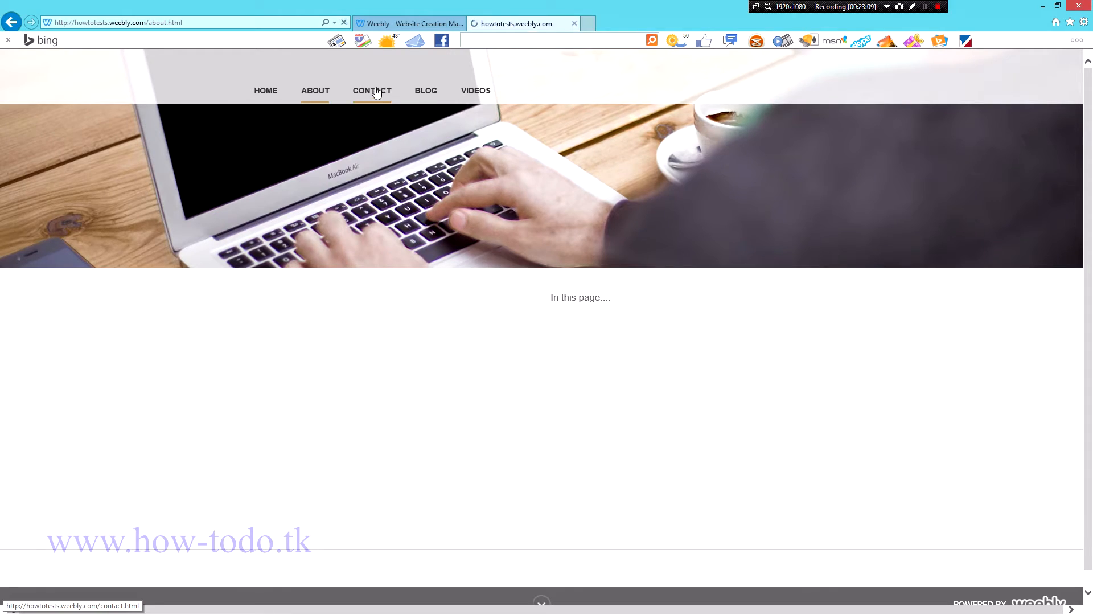
left_click(267, 91)
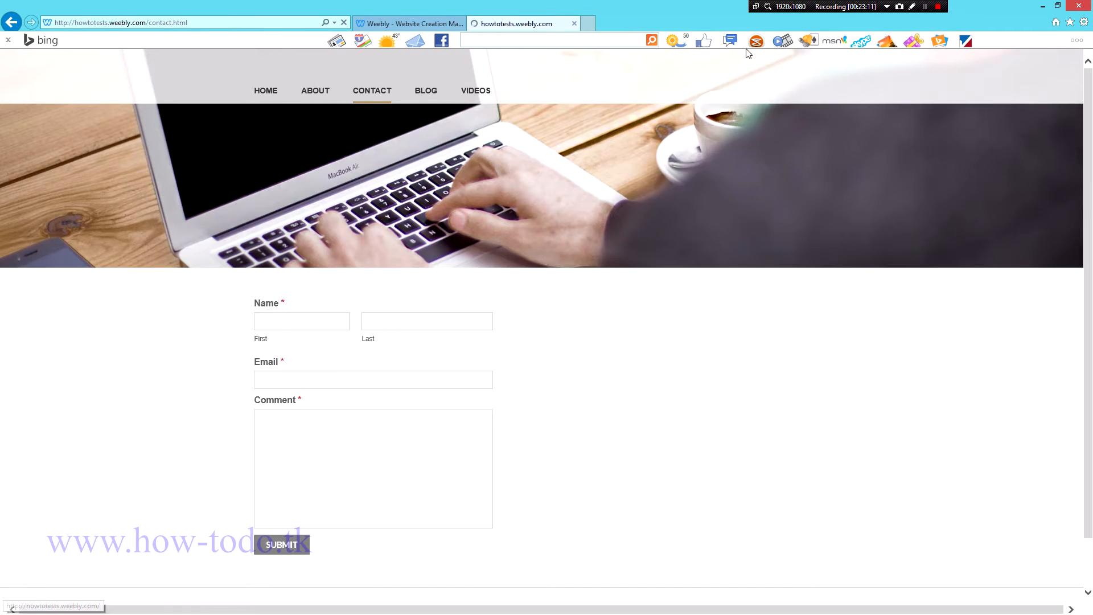
left_click(410, 23)
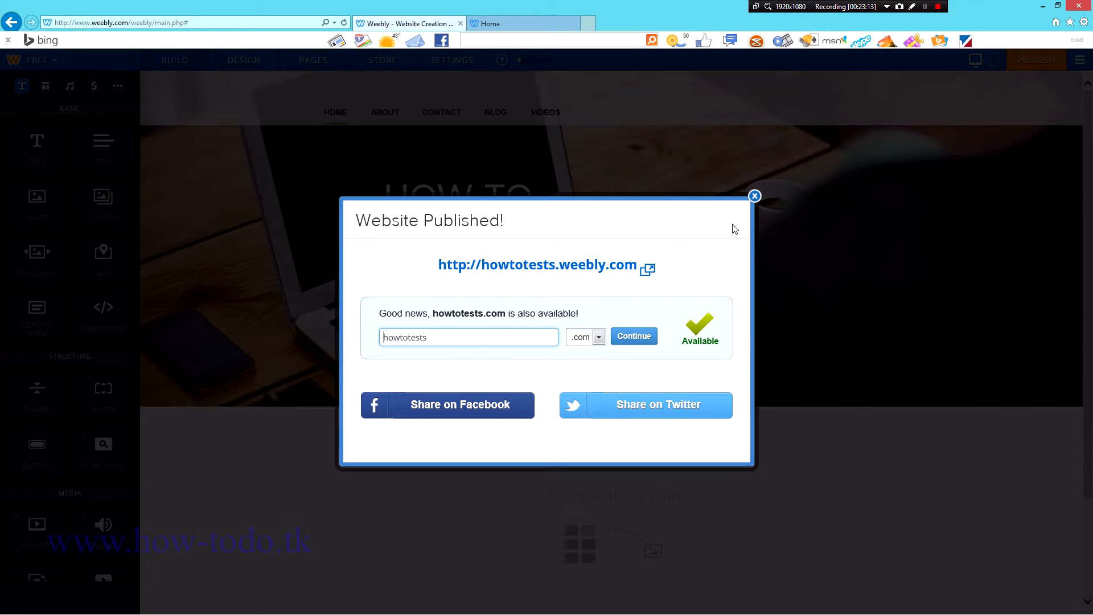
left_click(755, 196)
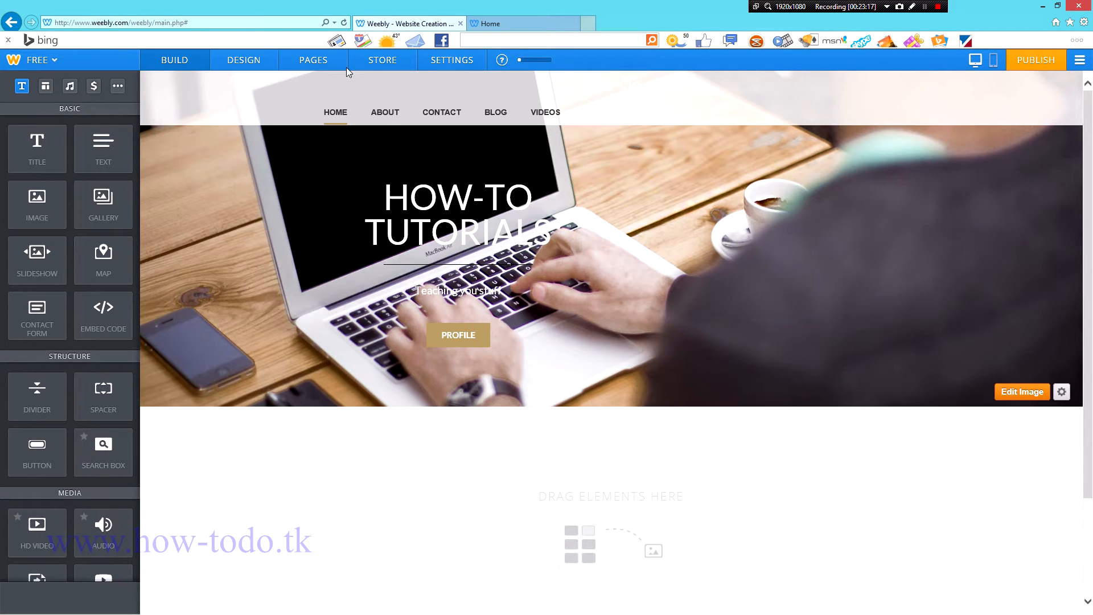
Step: Scroll through the General settings, then view the live How-To Tutorials home page
left_click(463, 61)
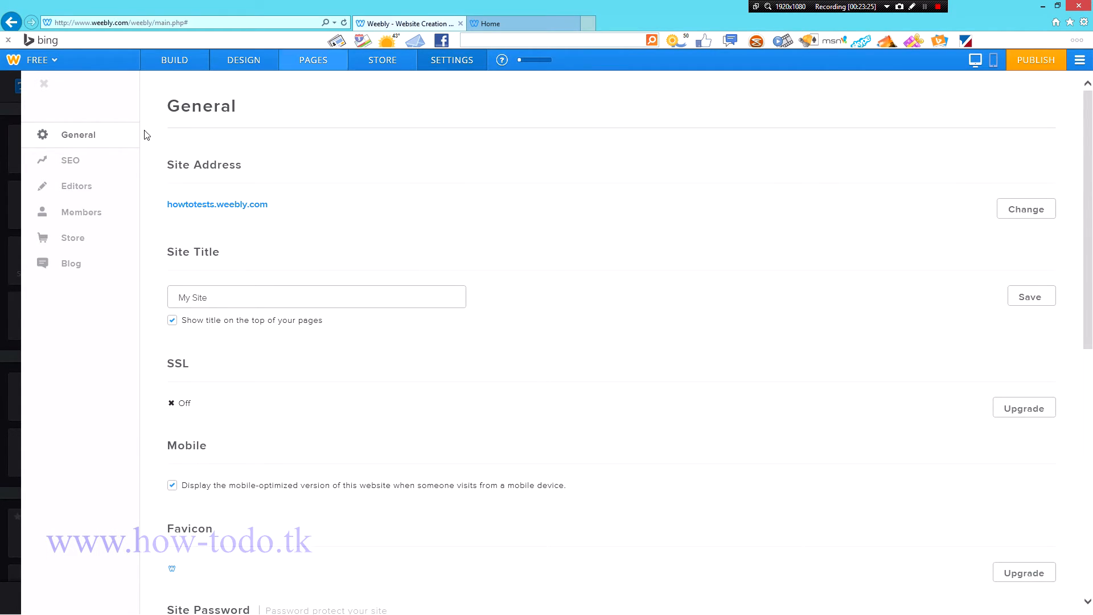
scroll(546, 311, "down", 6)
scroll(546, 312, "down", 3)
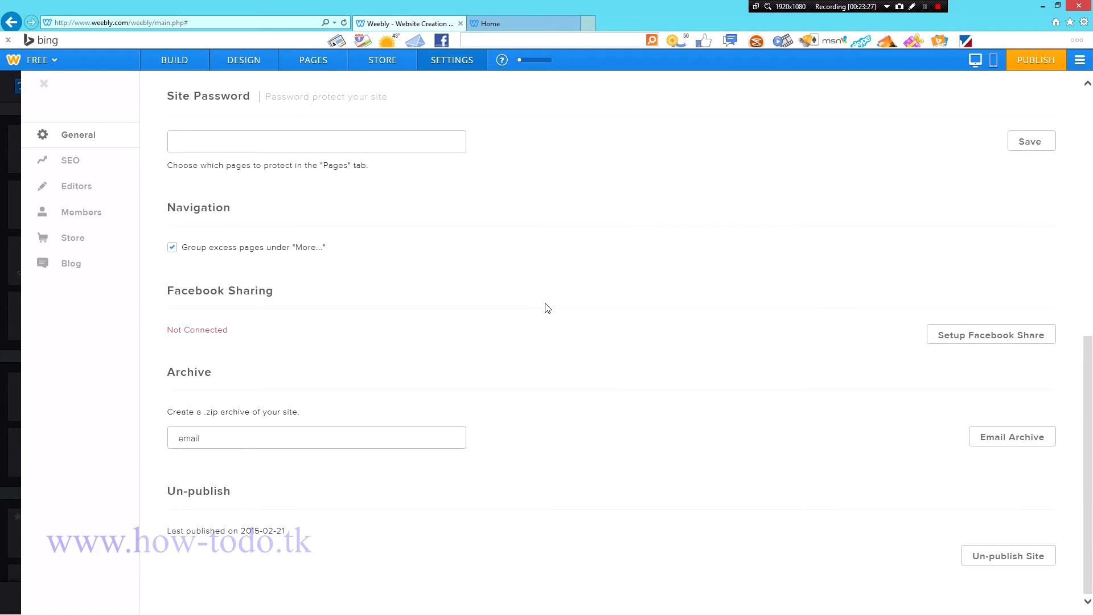
scroll(541, 292, "up", 2)
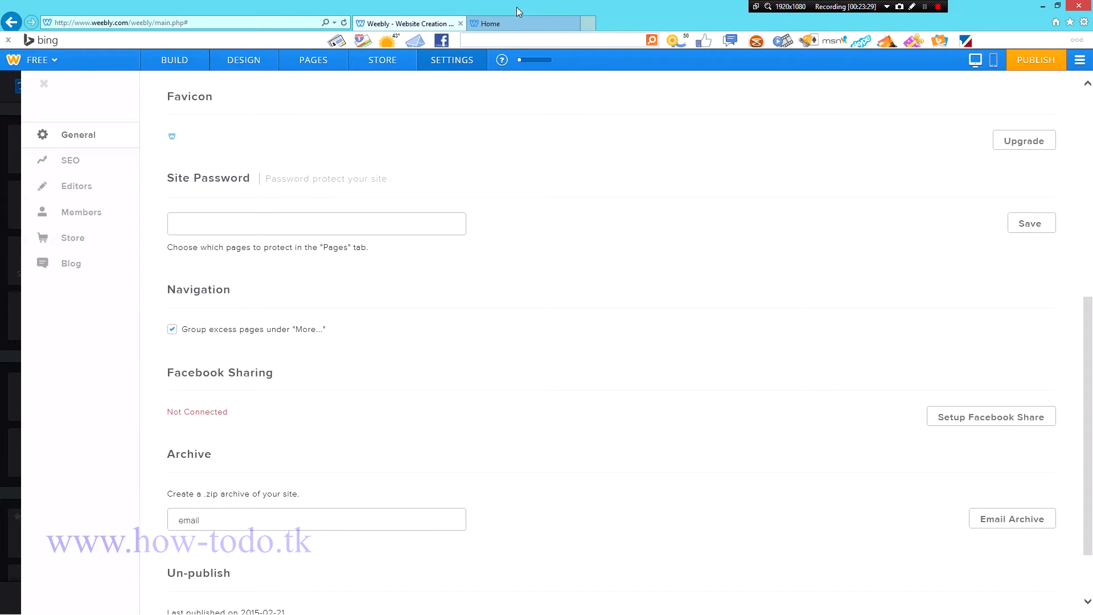
scroll(269, 398, "down", 2)
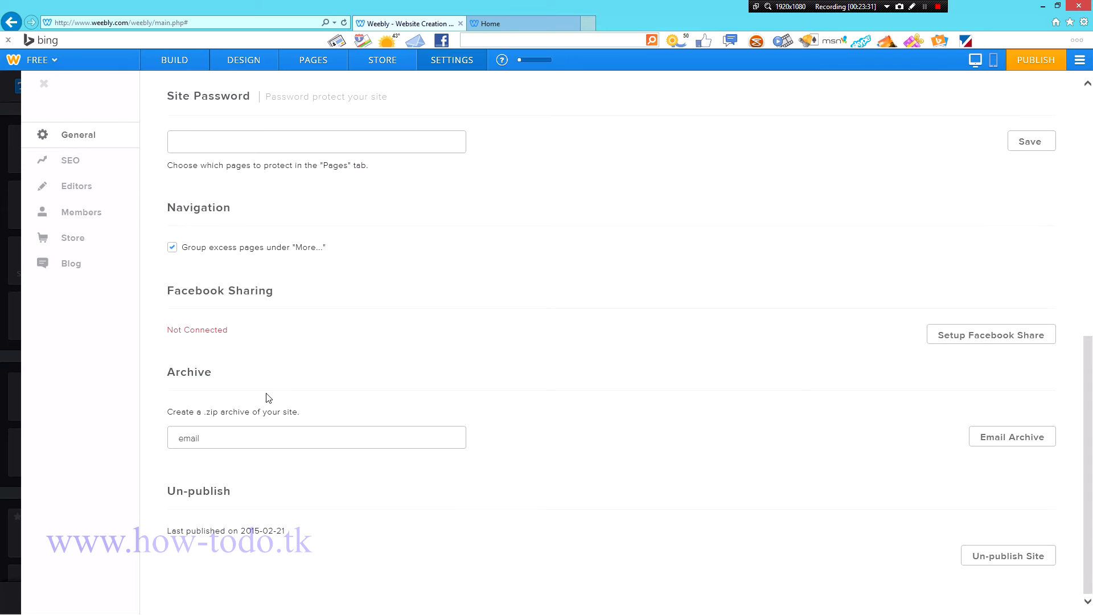
scroll(286, 338, "up", 6)
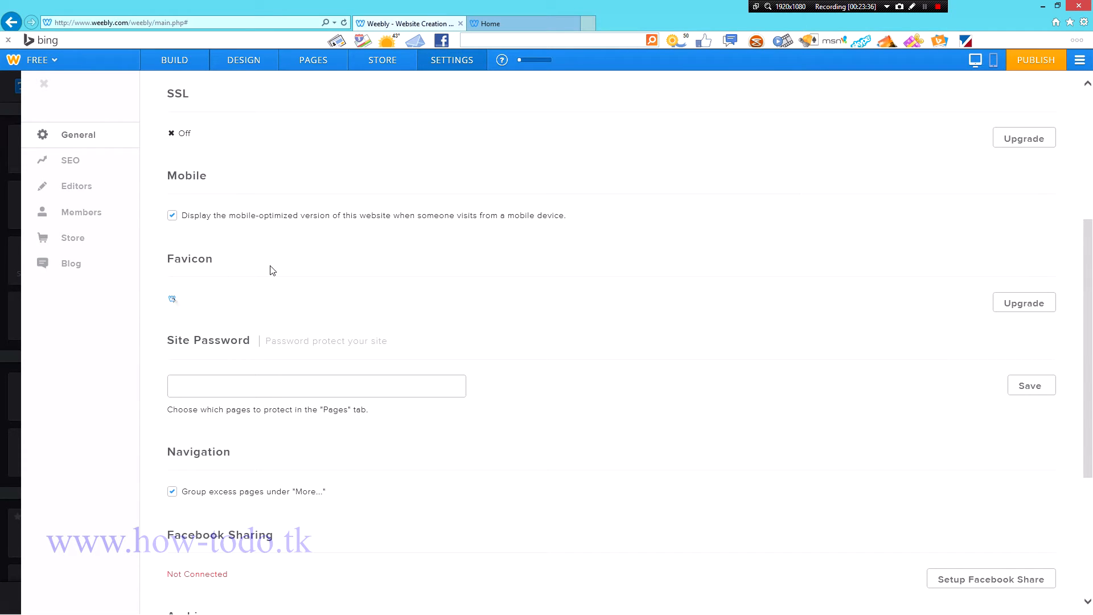
left_click(516, 26)
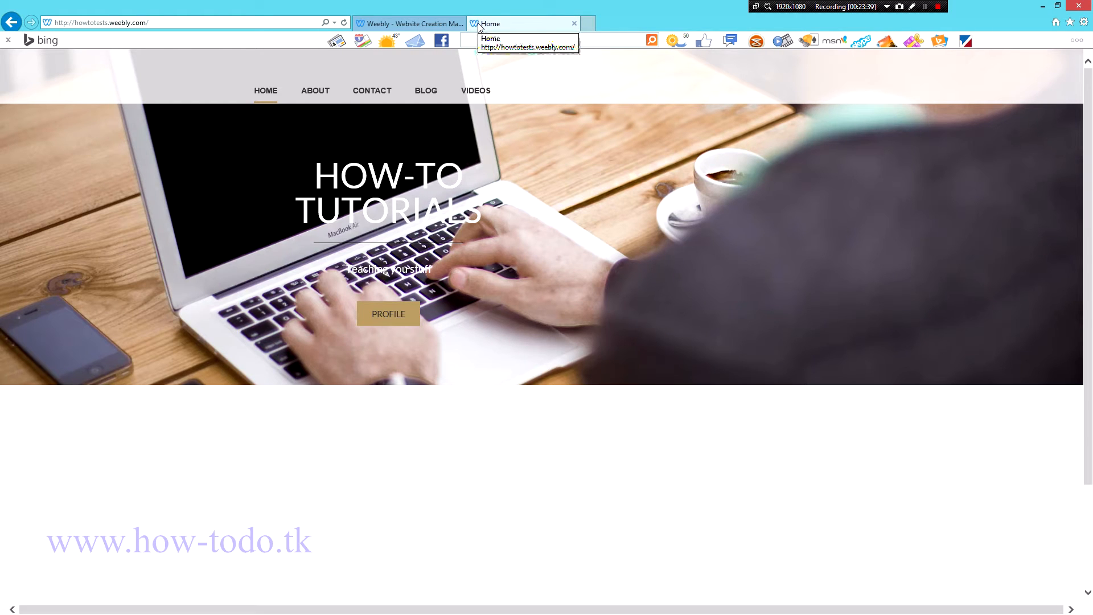
Step: View the published site's About and Home pages, then go back to the editor's General settings
left_click(410, 23)
left_click(500, 28)
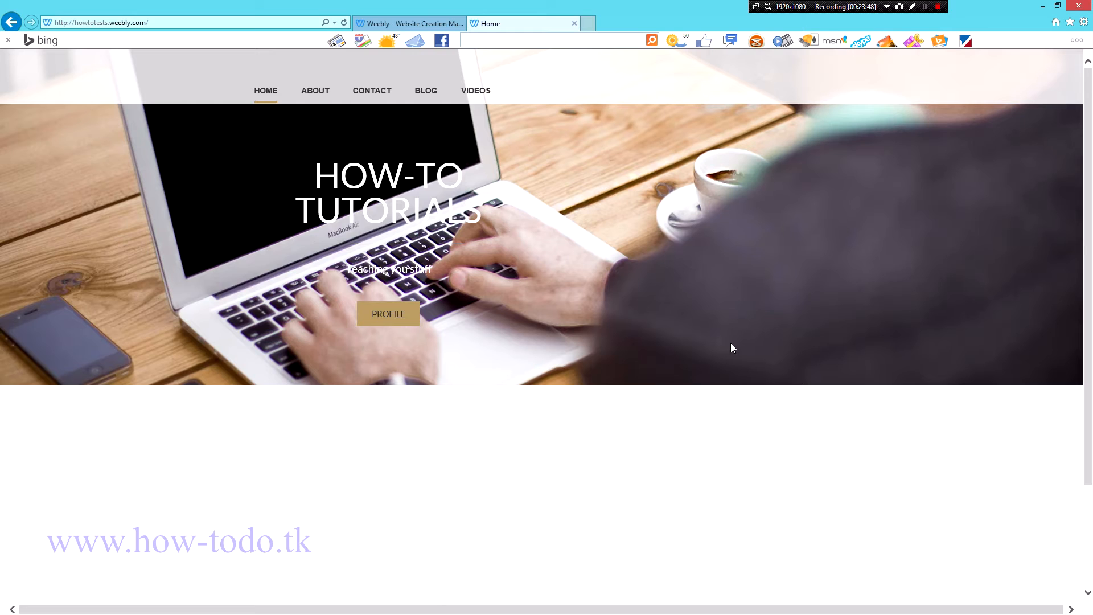
left_click(306, 89)
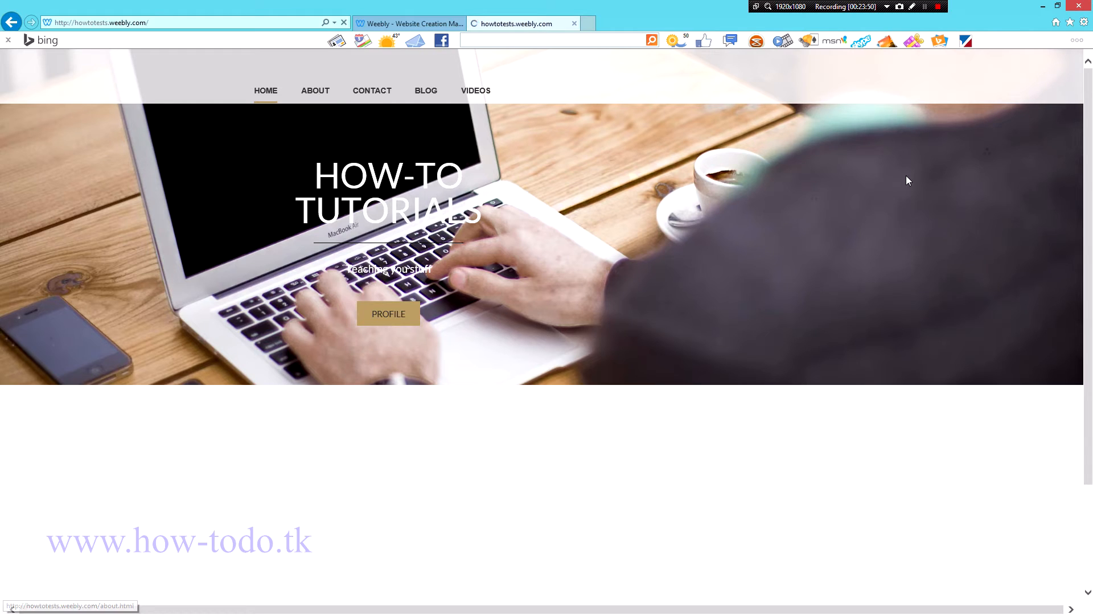
left_click(263, 92)
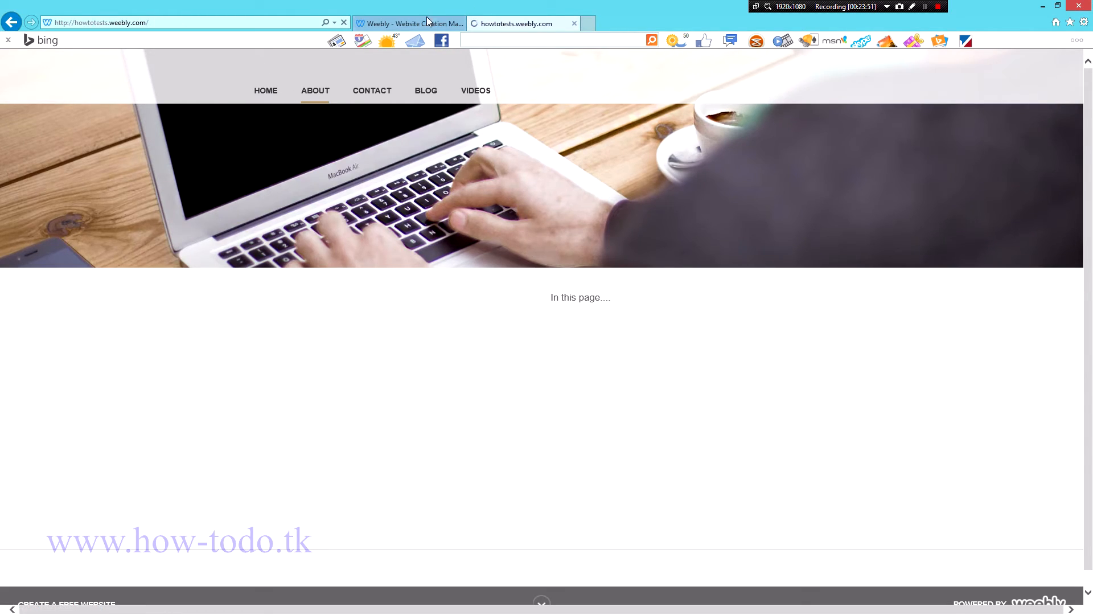
left_click(411, 23)
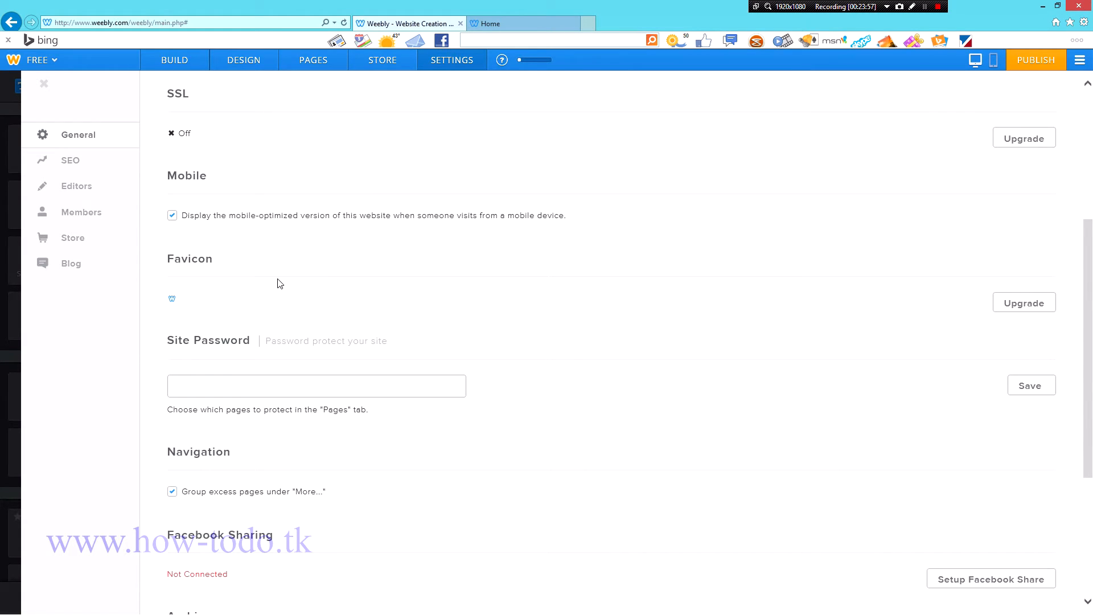
scroll(274, 289, "down", 4)
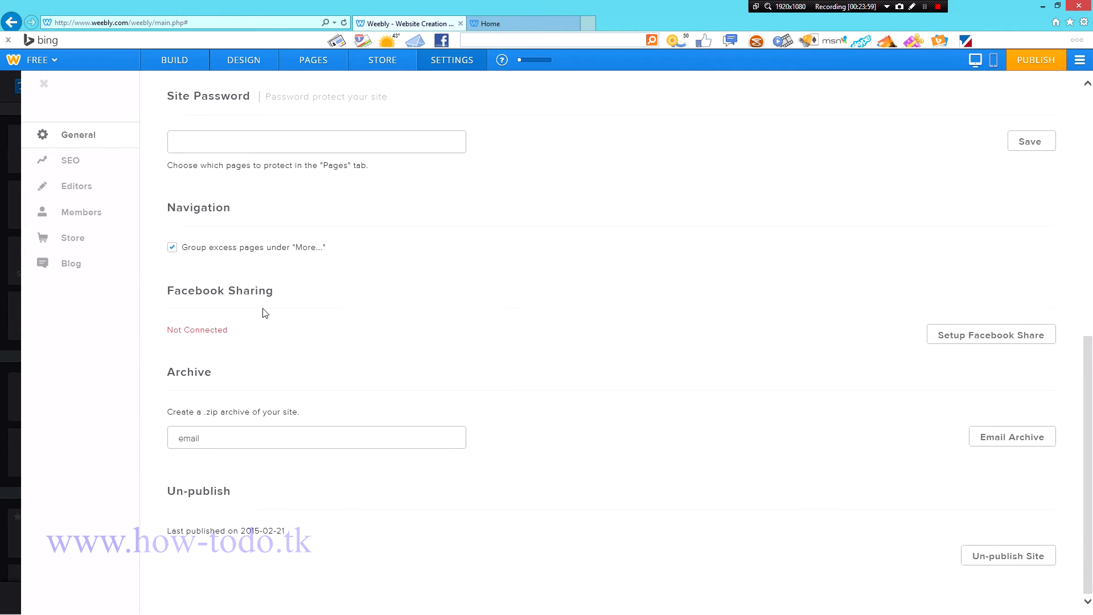
scroll(272, 302, "up", 4)
scroll(274, 291, "up", 3)
scroll(292, 269, "down", 7)
scroll(311, 298, "up", 7)
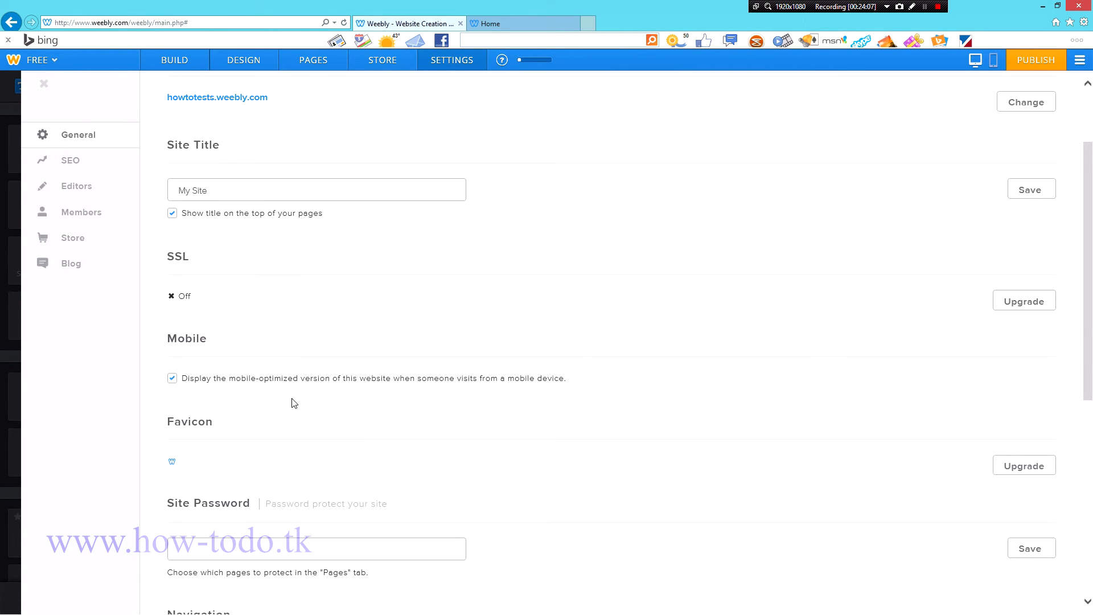
scroll(292, 403, "down", 5)
scroll(296, 394, "down", 1)
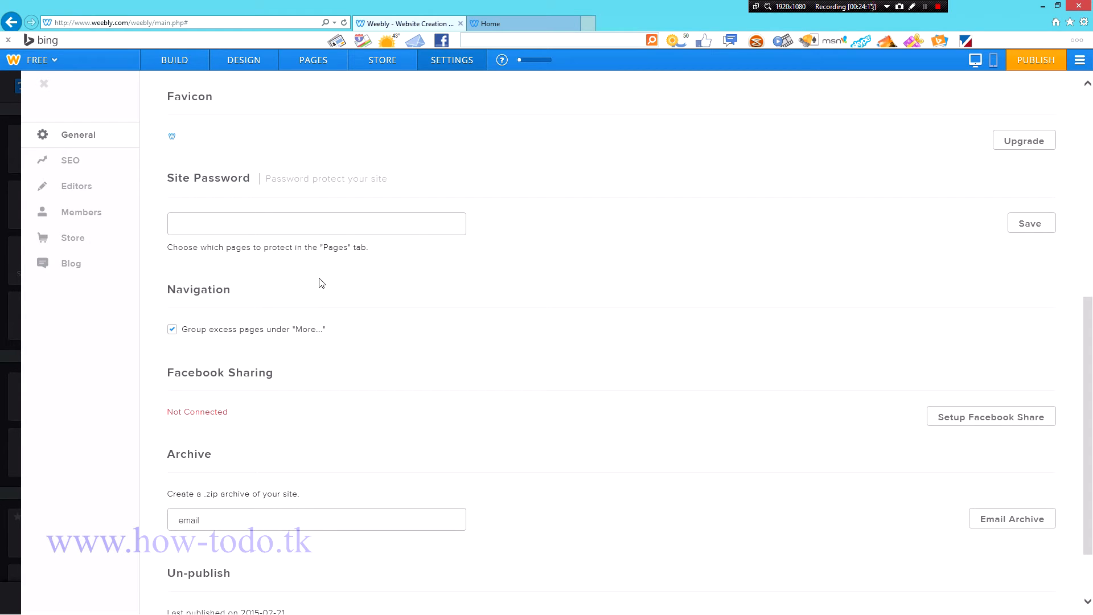
scroll(369, 333, "down", 3)
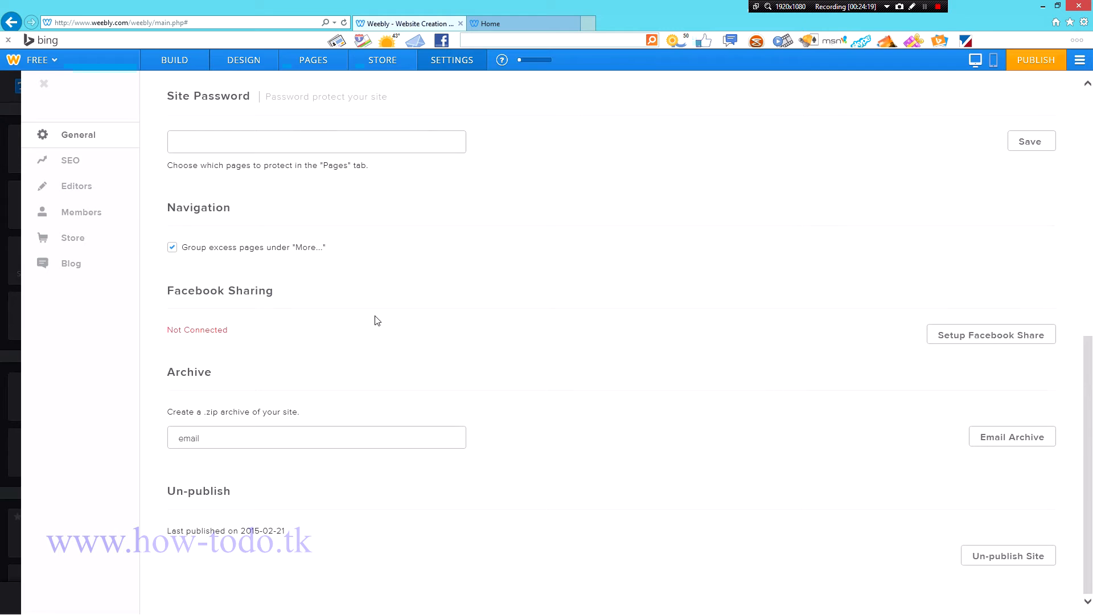
scroll(375, 317, "up", 10)
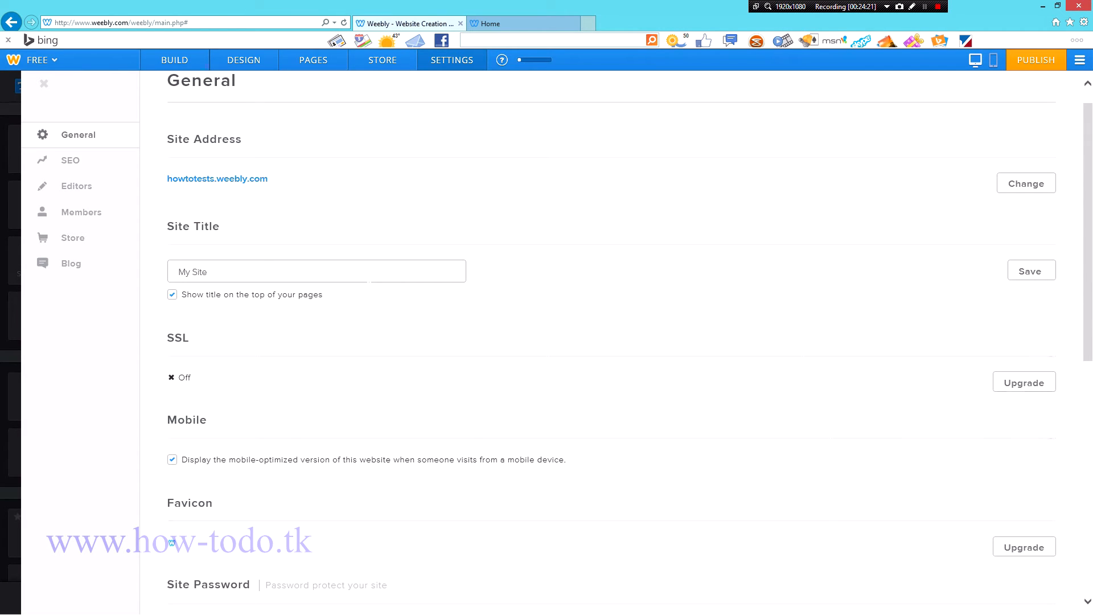
scroll(301, 287, "up", 1)
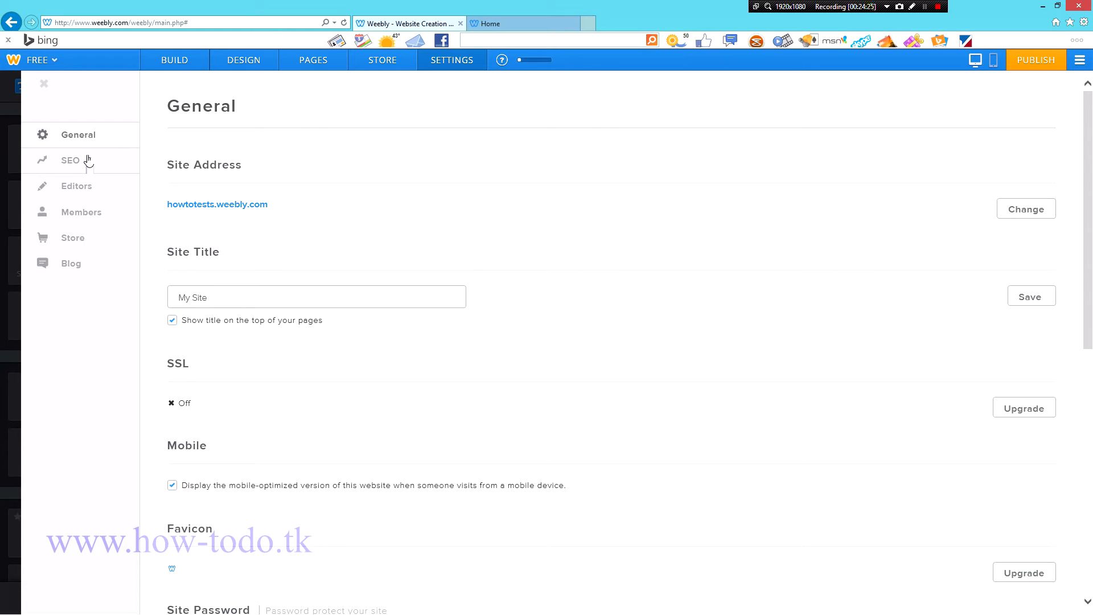
scroll(438, 297, "down", 10)
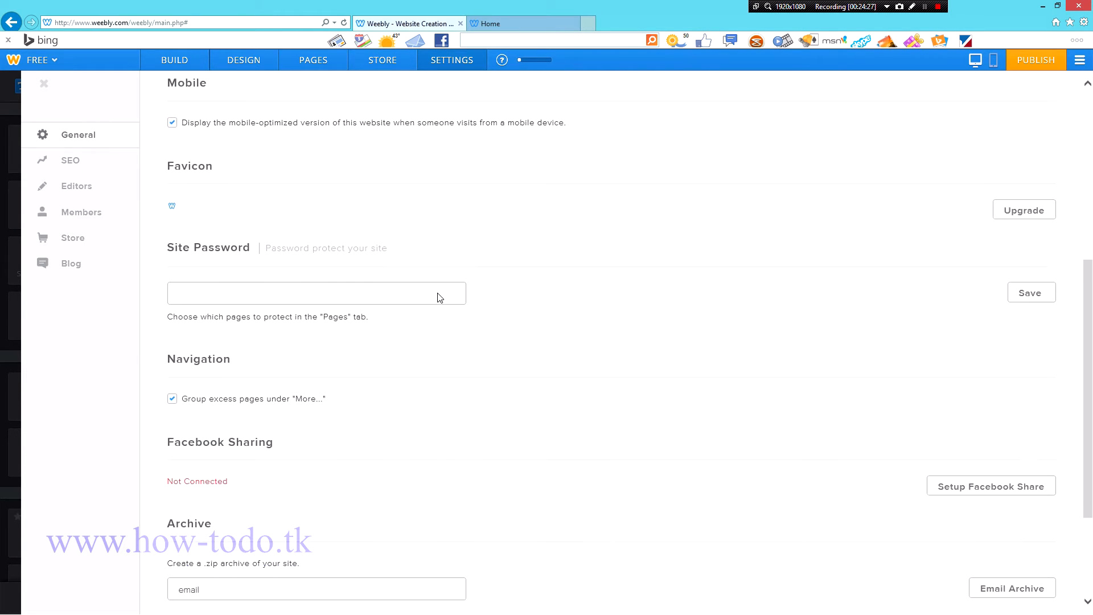
scroll(430, 296, "up", 10)
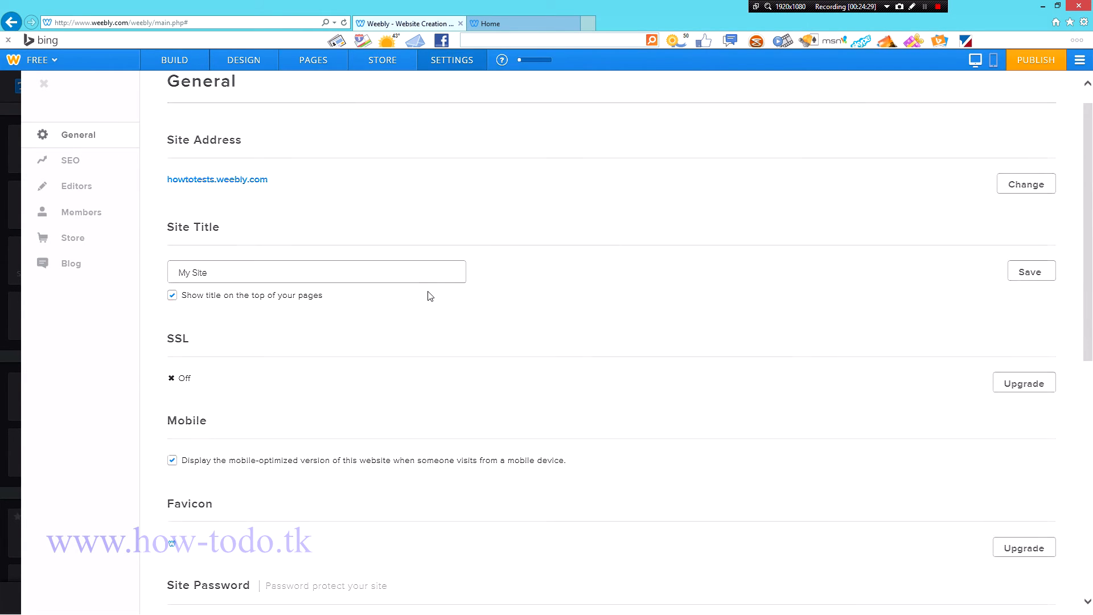
left_click(516, 26)
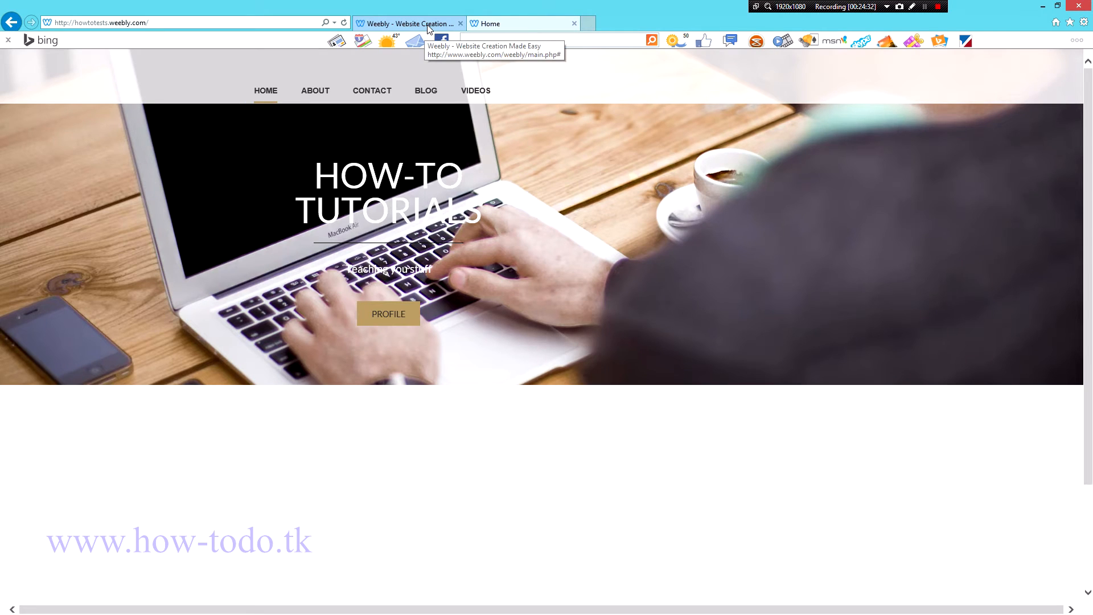
scroll(456, 353, "down", 3)
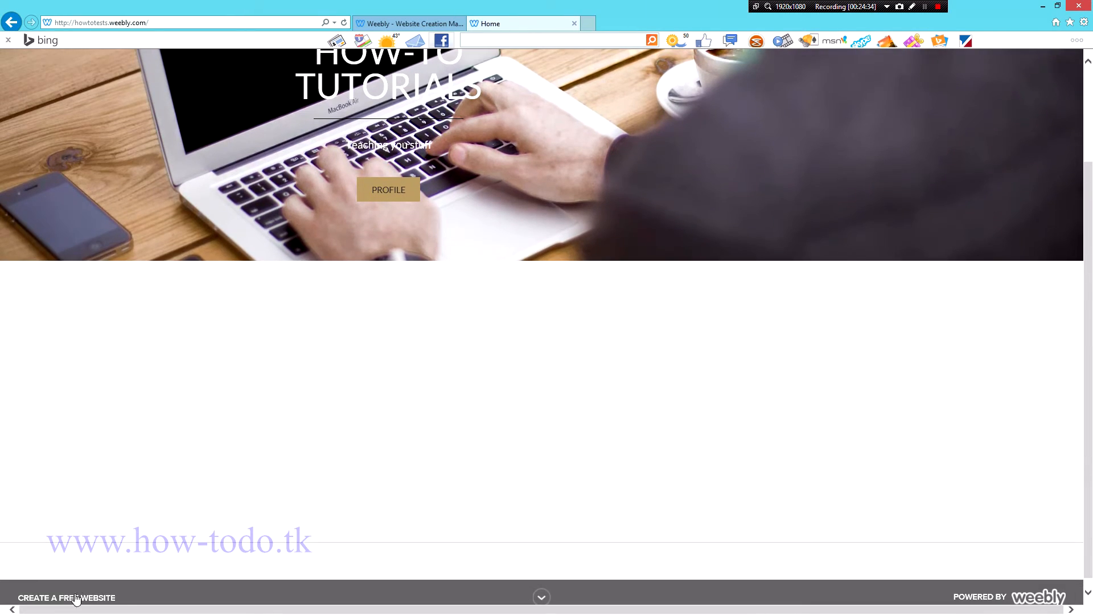
scroll(678, 374, "up", 3)
left_click(399, 20)
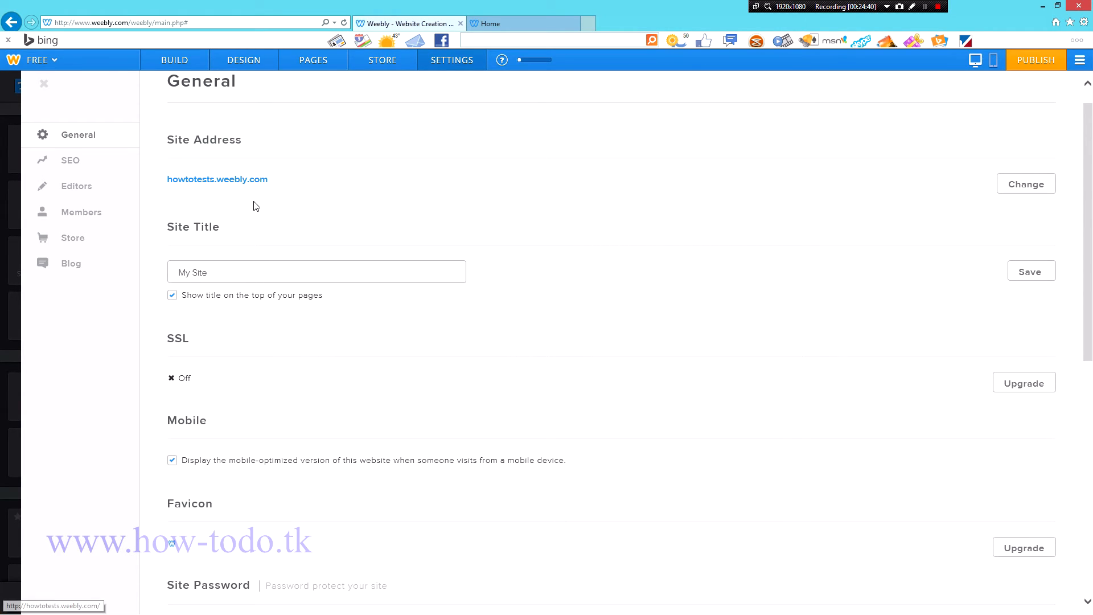
scroll(251, 205, "down", 2)
scroll(229, 183, "down", 1)
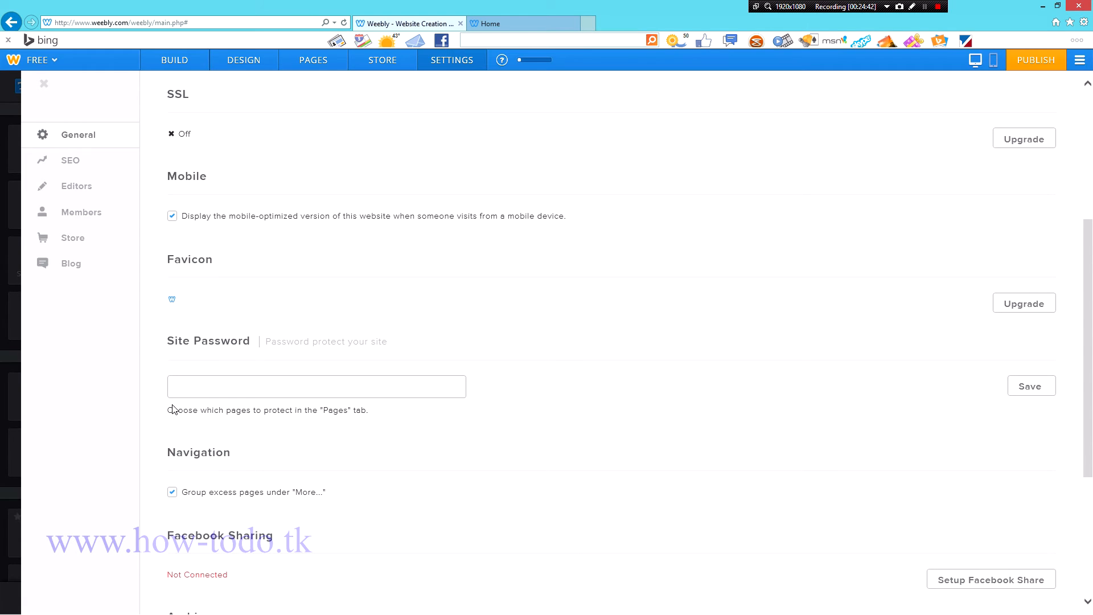
scroll(295, 215, "down", 2)
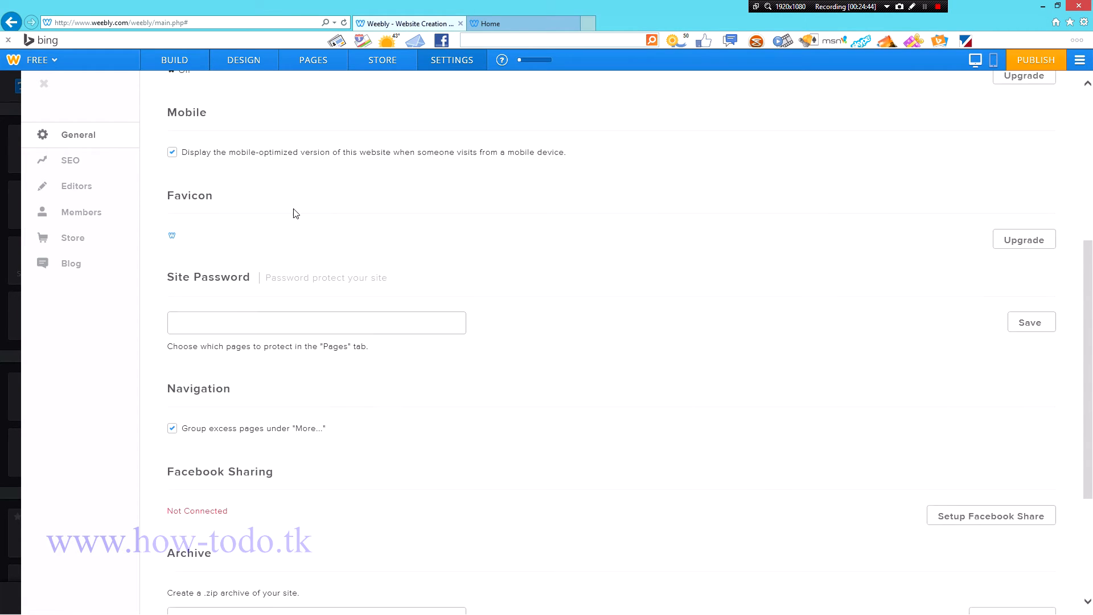
scroll(163, 264, "down", 1)
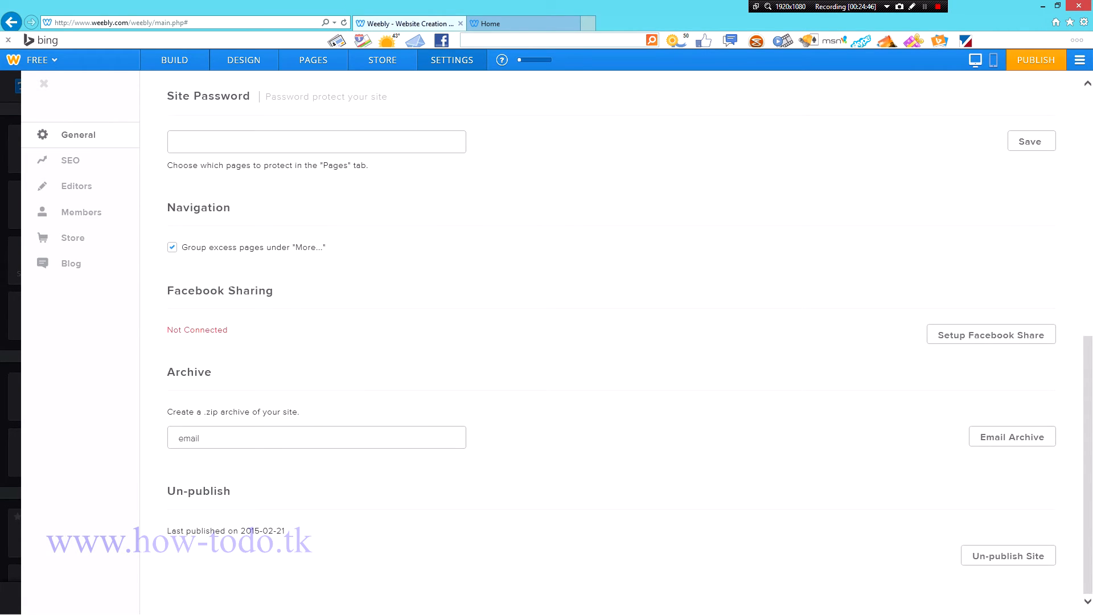
scroll(148, 227, "up", 3)
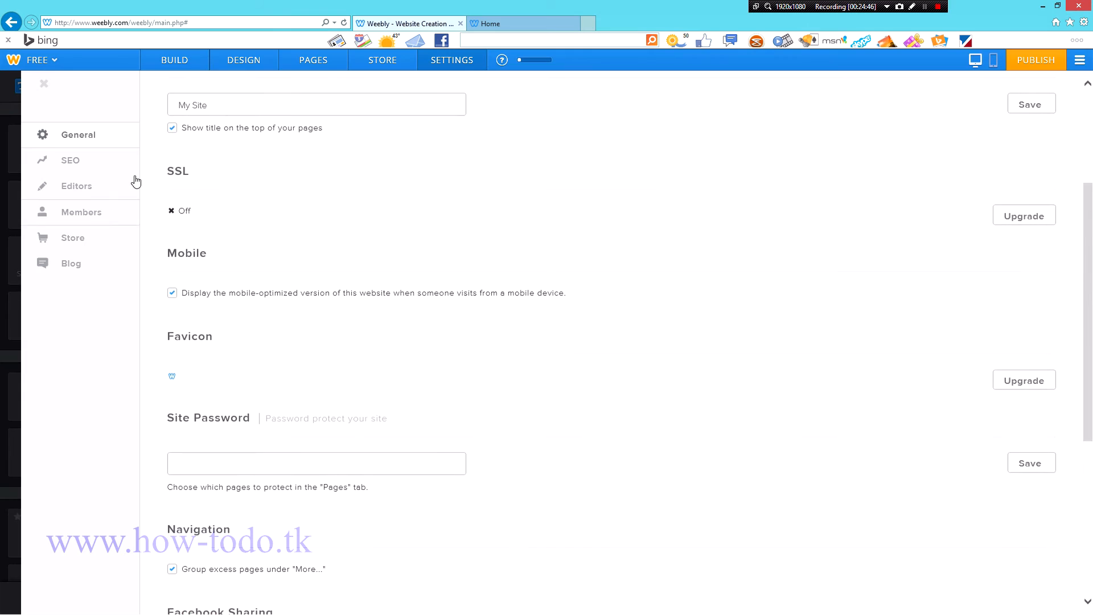
Step: In SEO settings, enter description 'this how to page shows you bablabla' and keywords 'how to, howto'
left_click(86, 158)
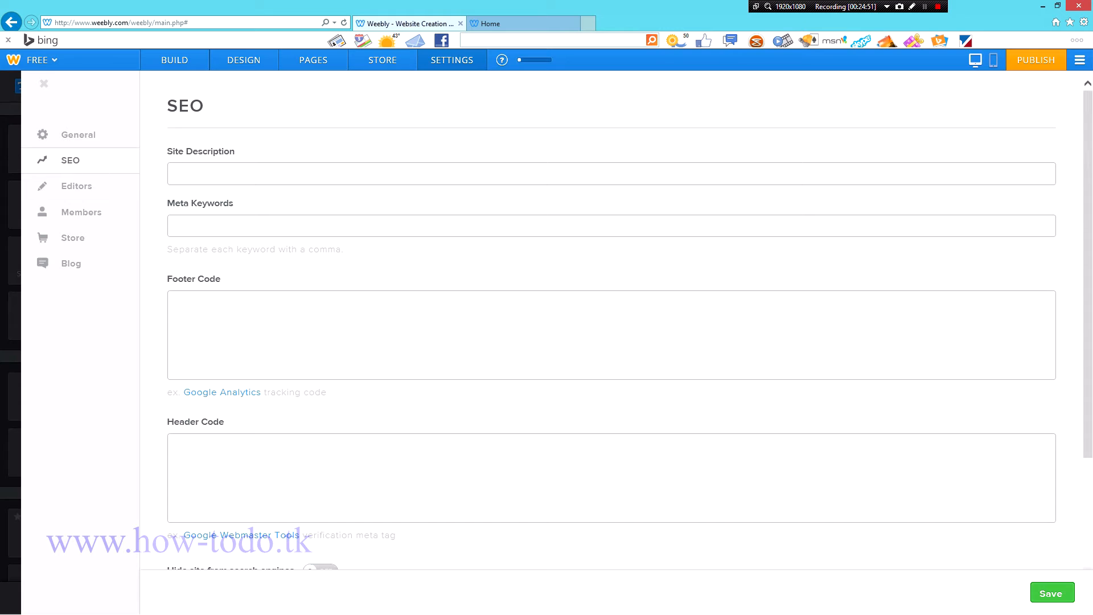
left_click(250, 159)
scroll(262, 174, "down", 3)
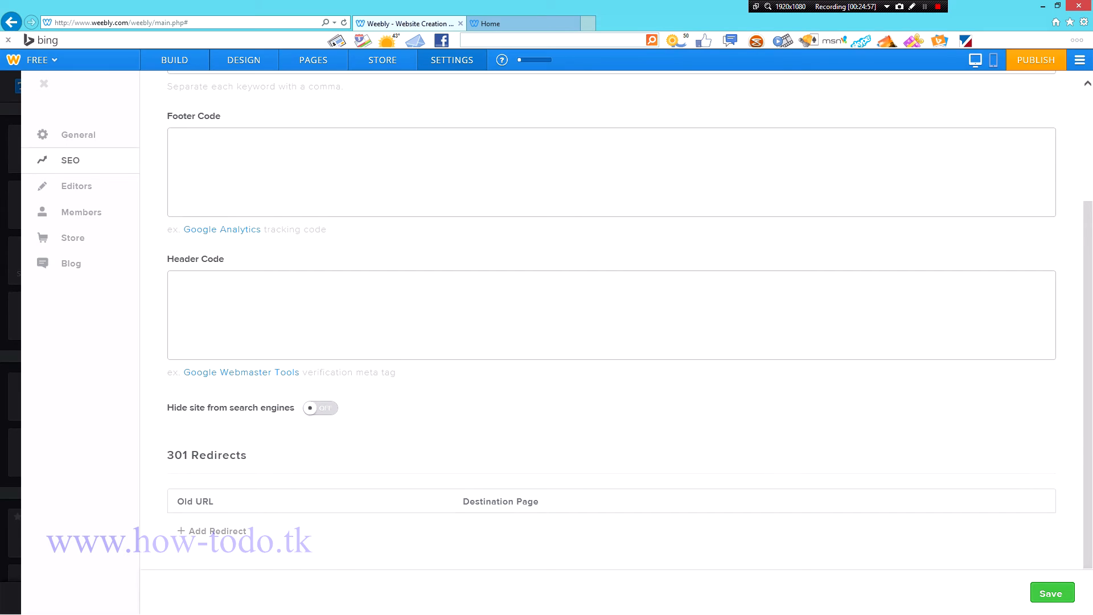
scroll(262, 174, "up", 3)
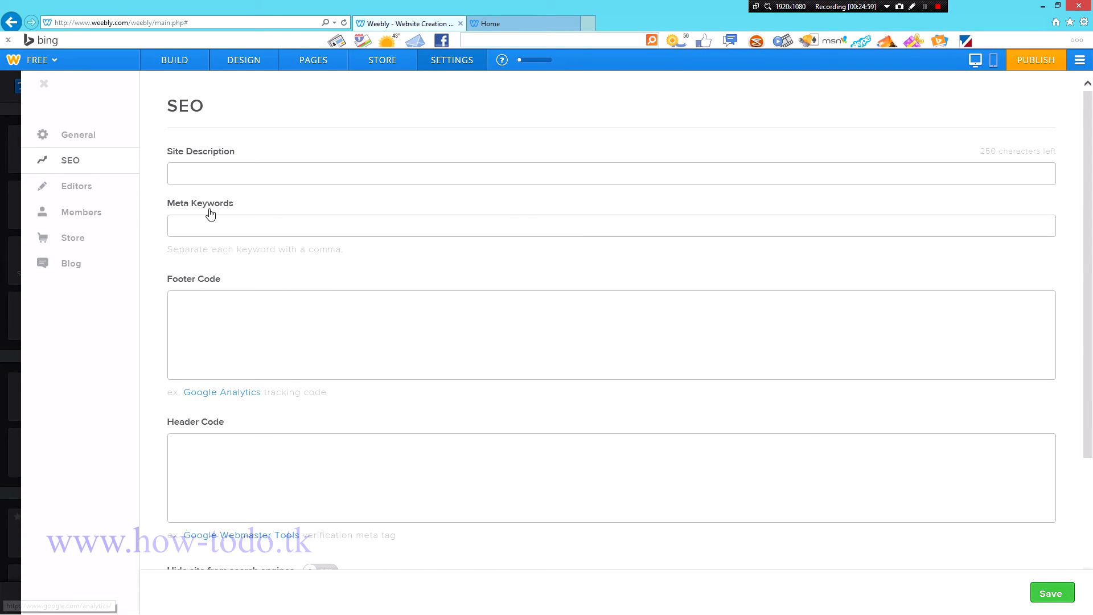
scroll(262, 273, "down", 2)
scroll(312, 280, "up", 2)
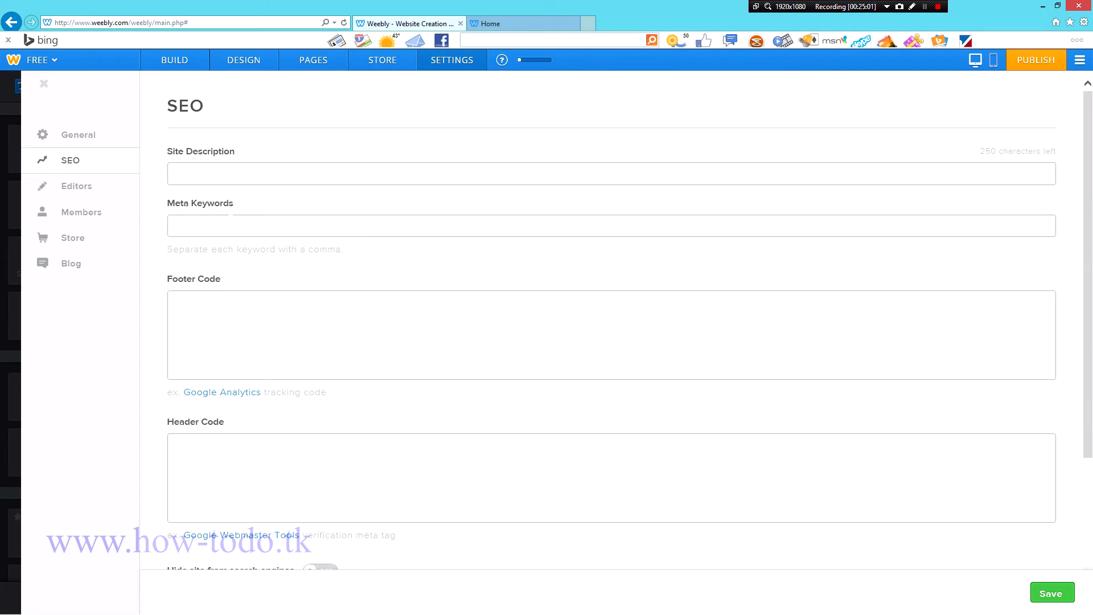
left_click(226, 223)
key("BackSpace")
key("BackSpace")
key("BackSpace")
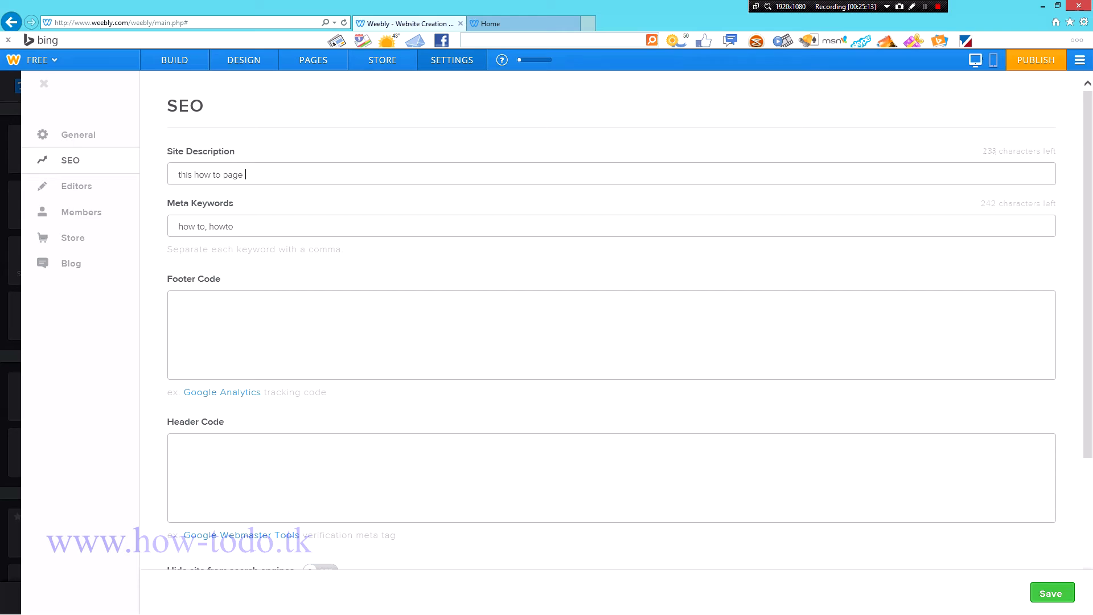
type("shows you bablabla")
scroll(327, 174, "down", 4)
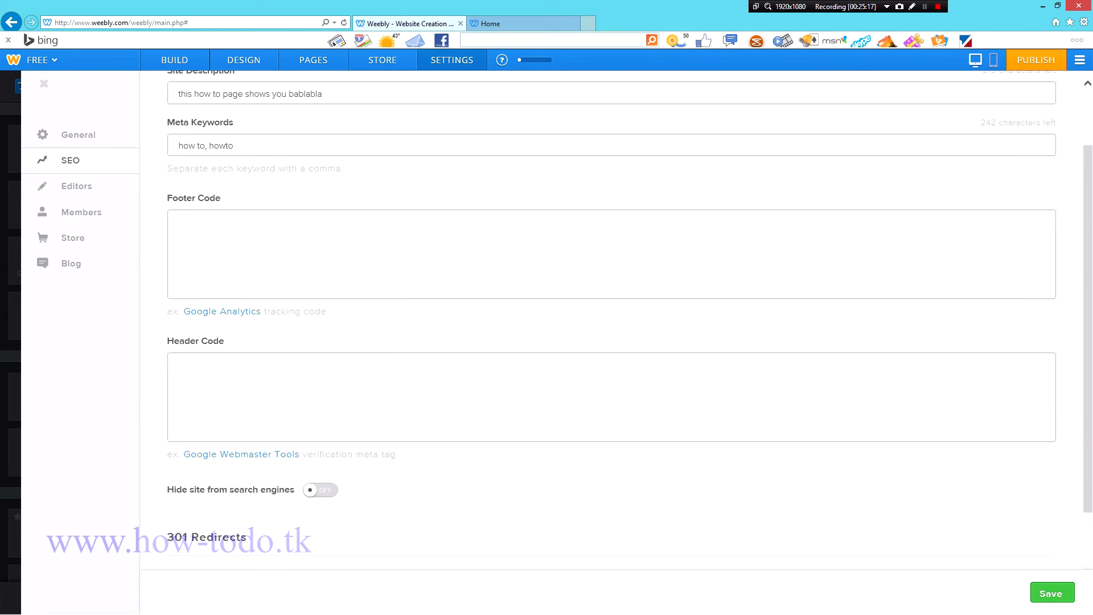
scroll(326, 174, "up", 4)
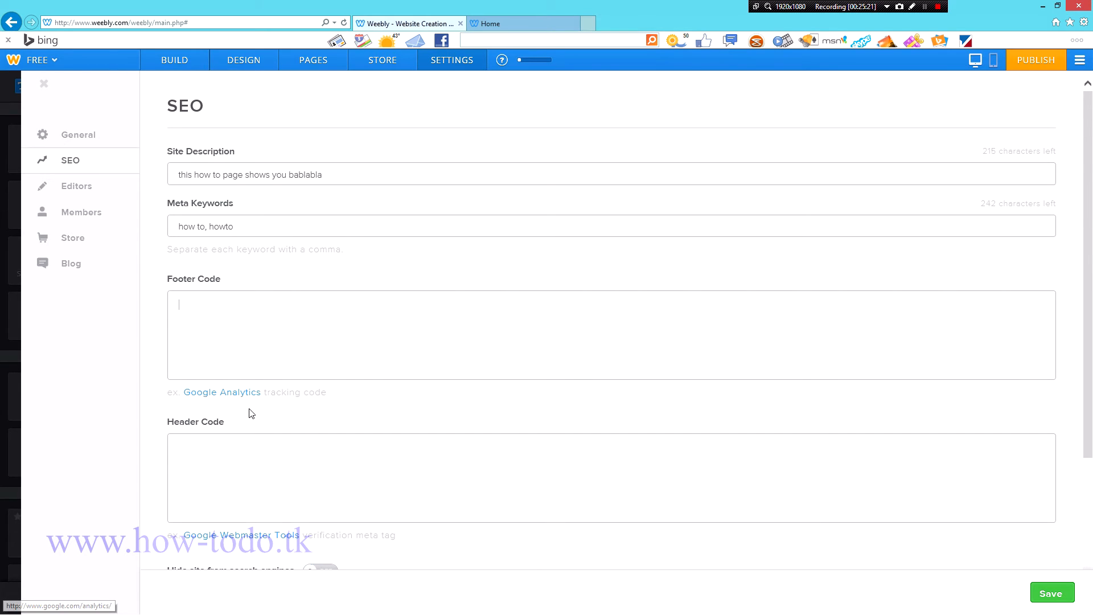
Step: Look over the SEO Header Code and Footer Code boxes, then open the Editors settings
scroll(303, 376, "down", 3)
scroll(226, 365, "up", 3)
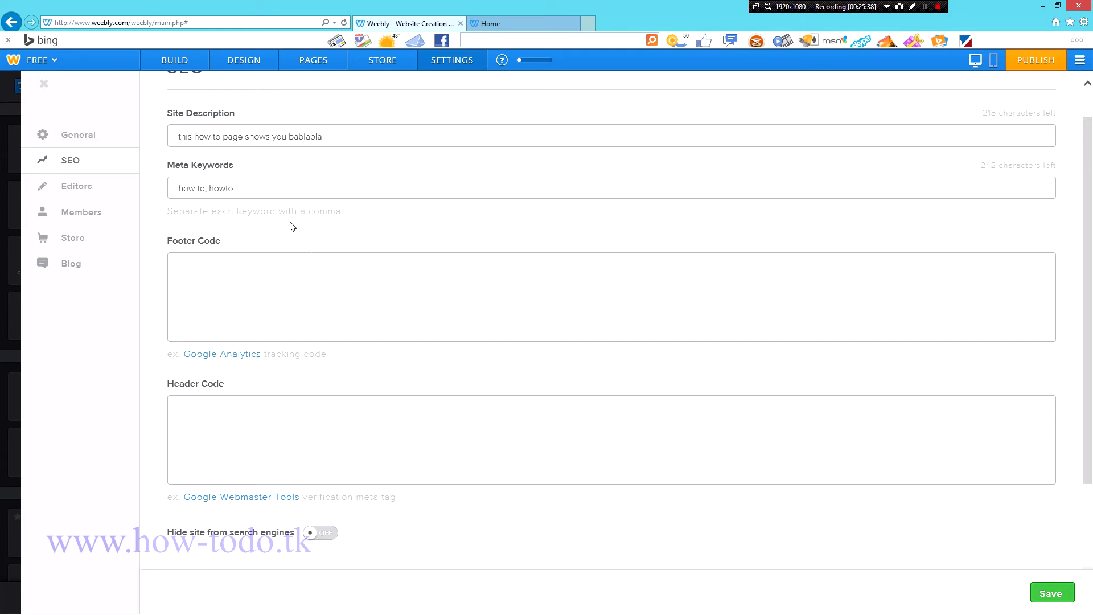
scroll(612, 341, "up", 1)
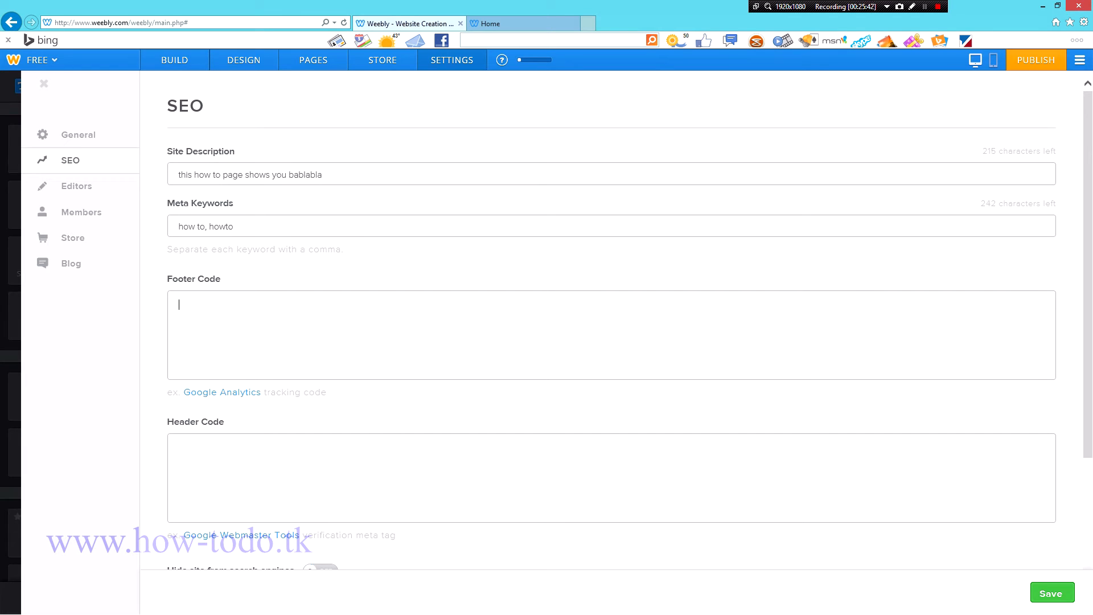
scroll(282, 431, "down", 2)
left_click(282, 431)
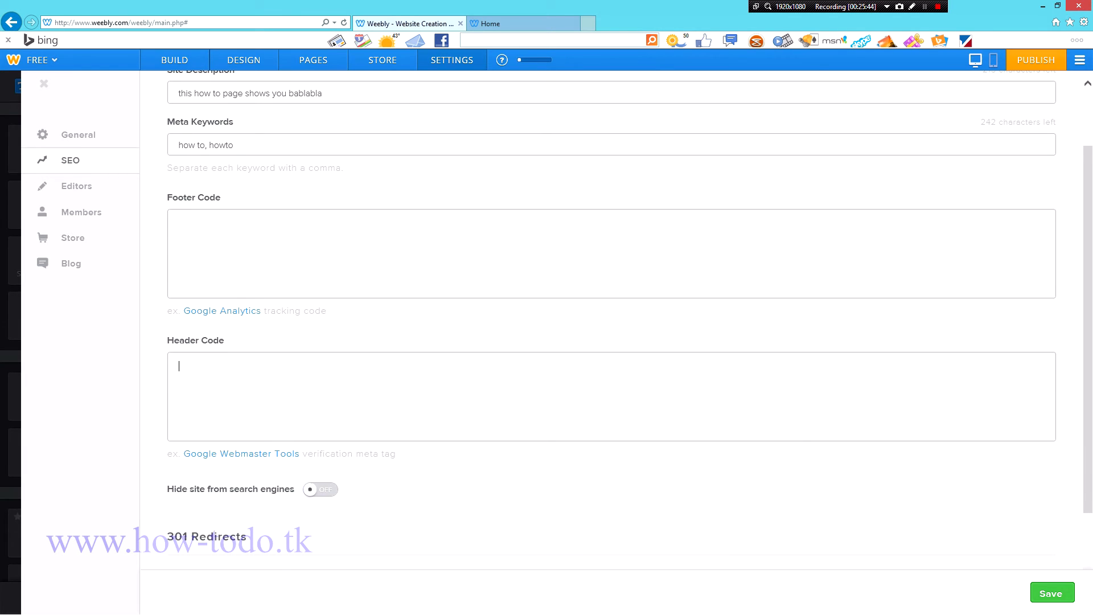
scroll(612, 319, "up", 2)
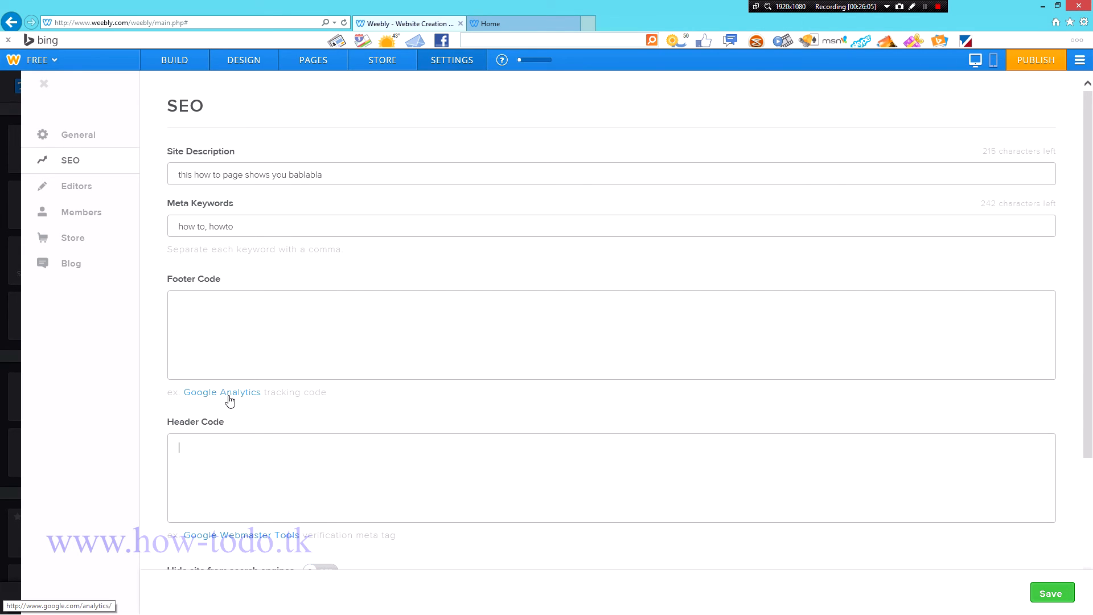
left_click(330, 322)
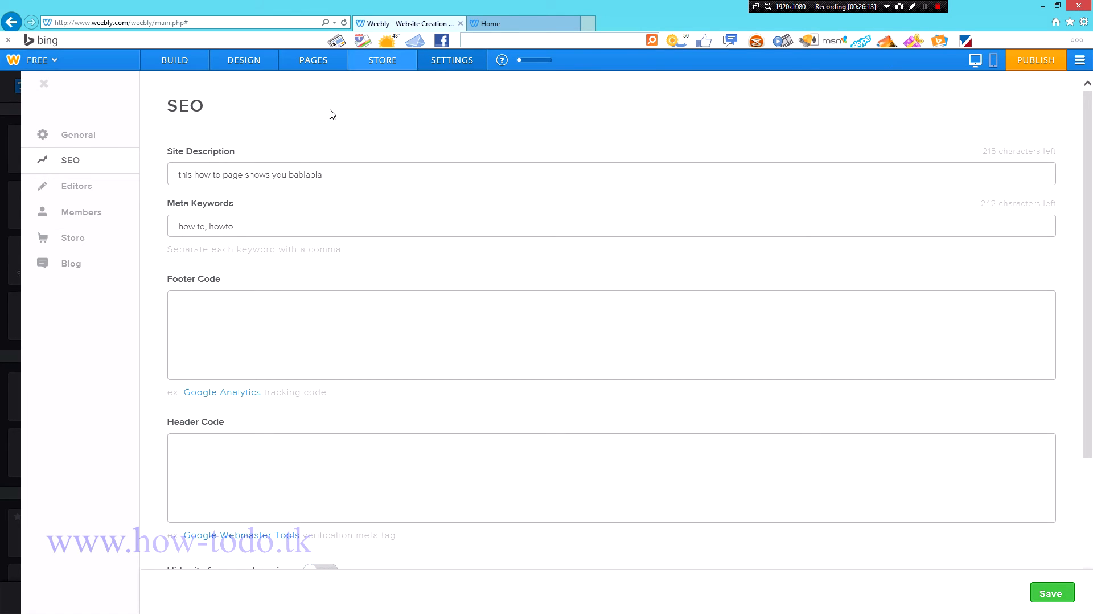
left_click(77, 188)
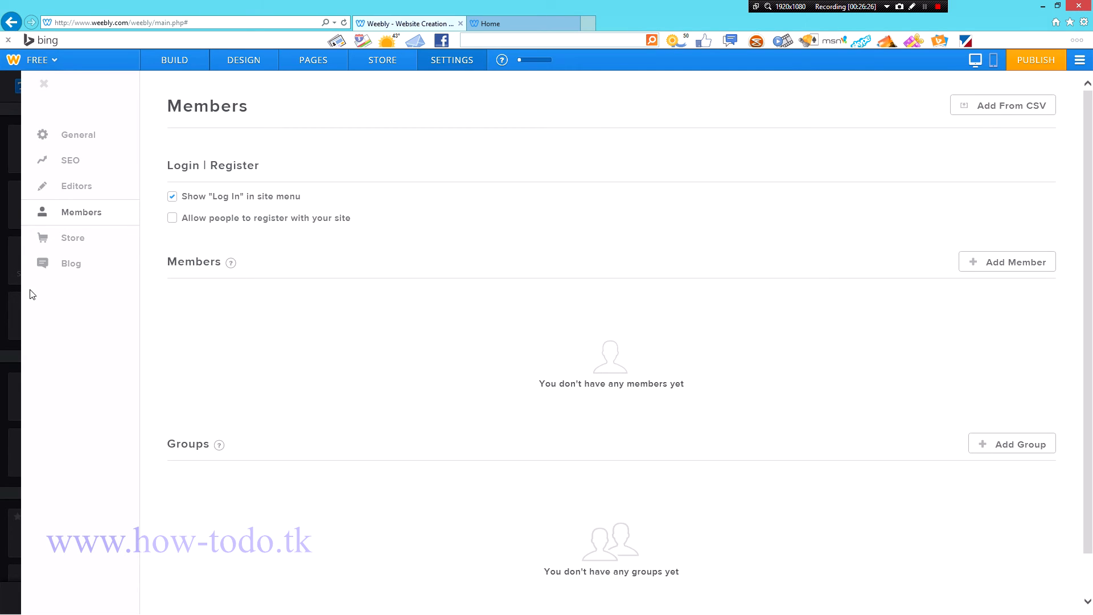
Step: Glance at the Store settings, return to Build, then exit the editor to My Sites
left_click(373, 57)
left_click(183, 63)
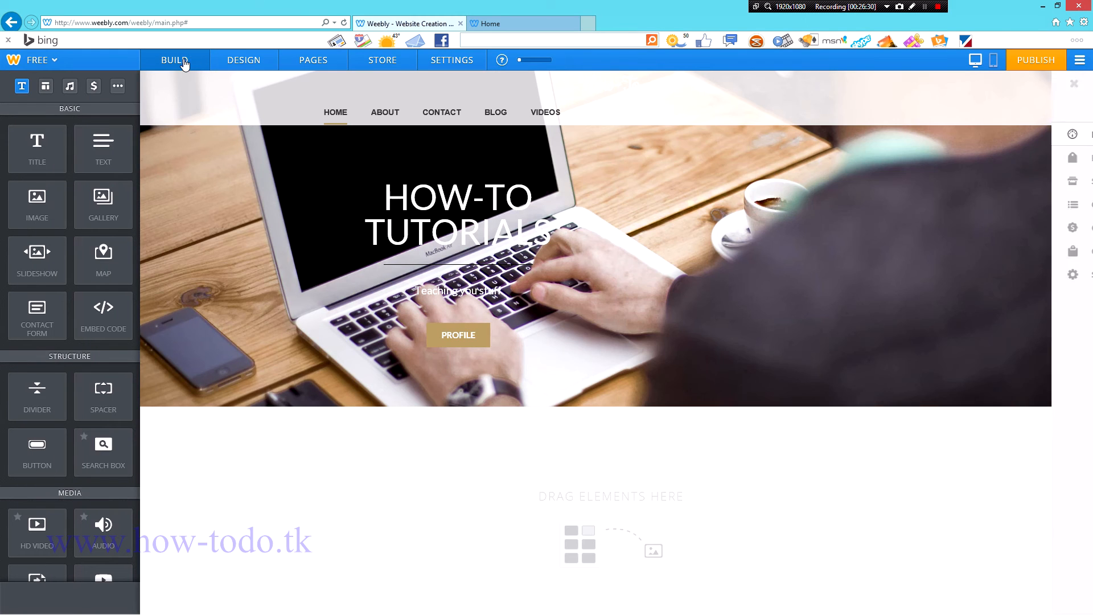
left_click(1079, 61)
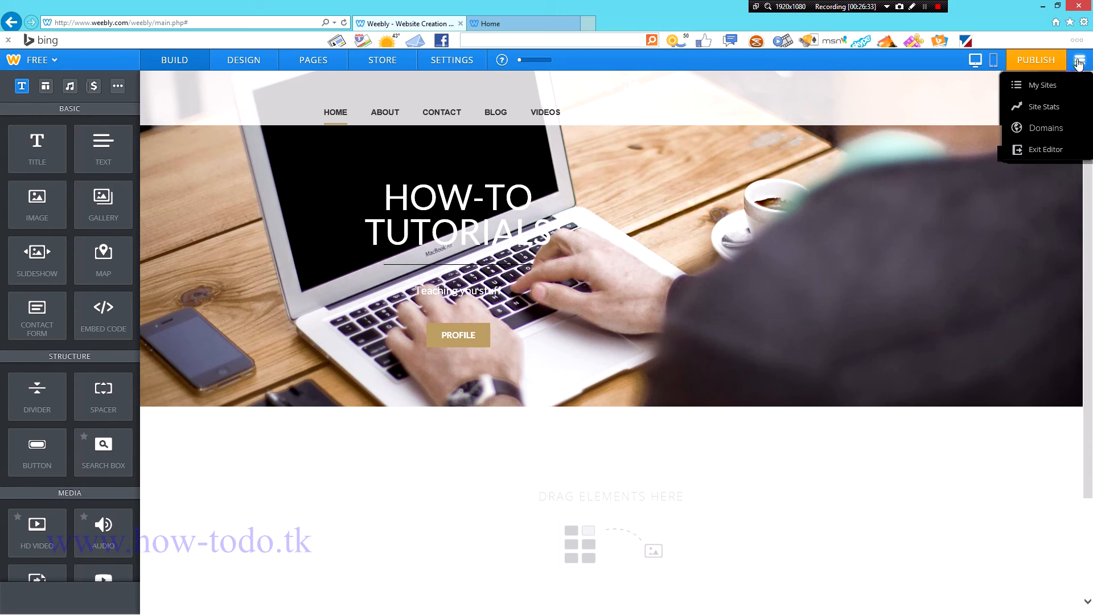
left_click(1058, 151)
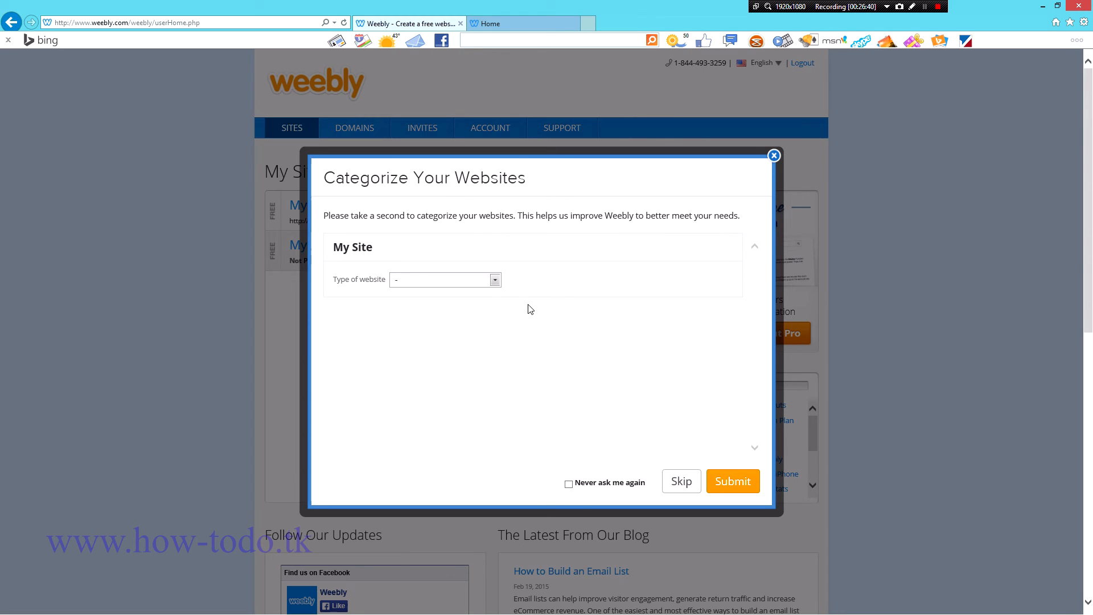
Step: Check howtotests.weebly.com stats for Unique Visitors and Pageviews (12 on Feb 21), then return to Sites
left_click(773, 155)
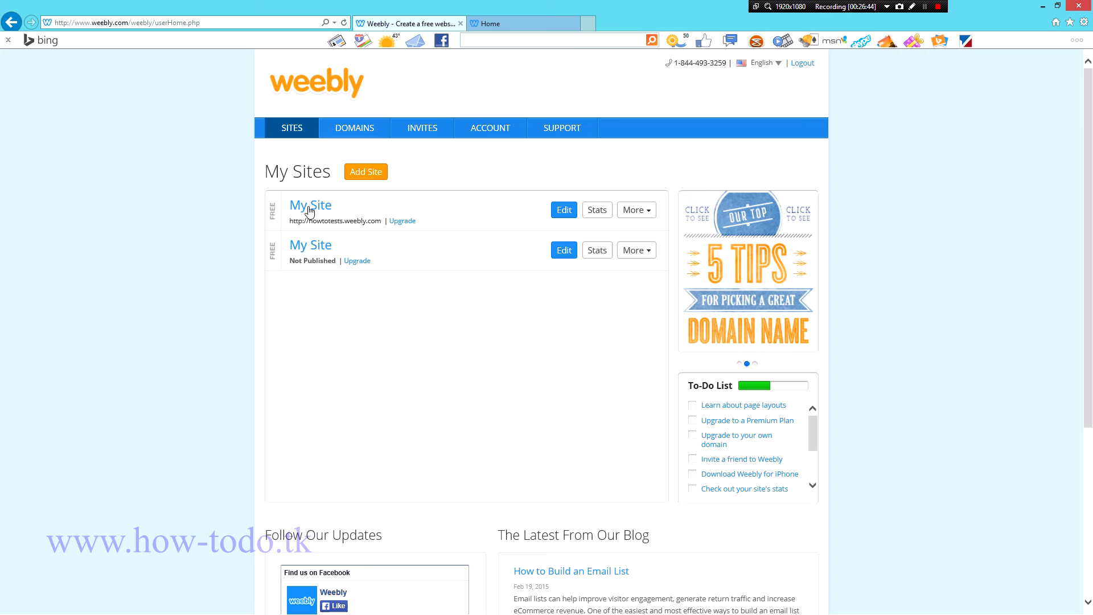
left_click(605, 215)
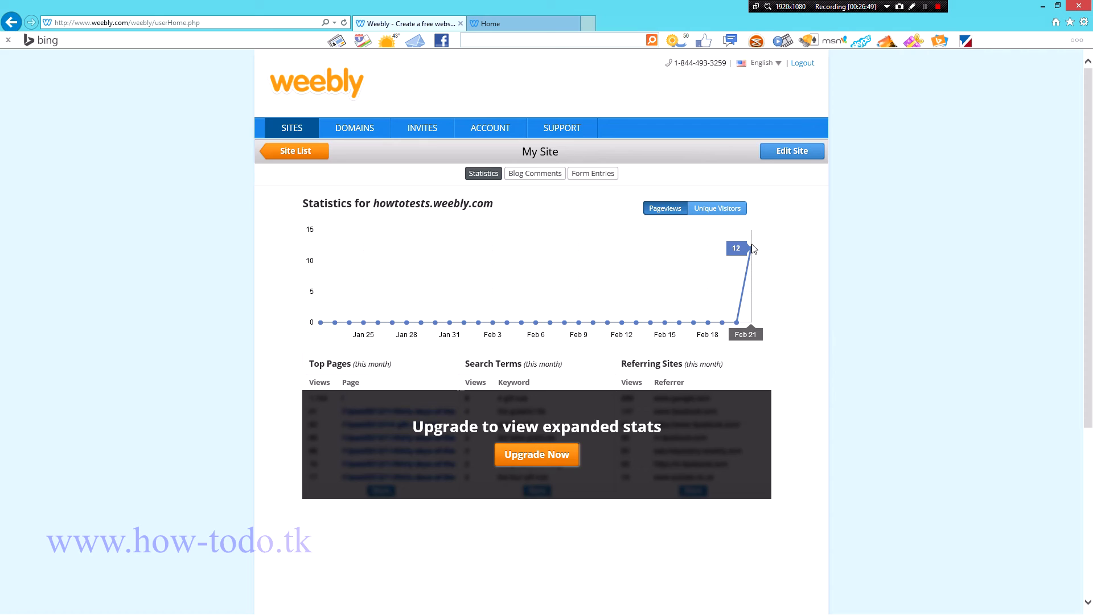
left_click(731, 214)
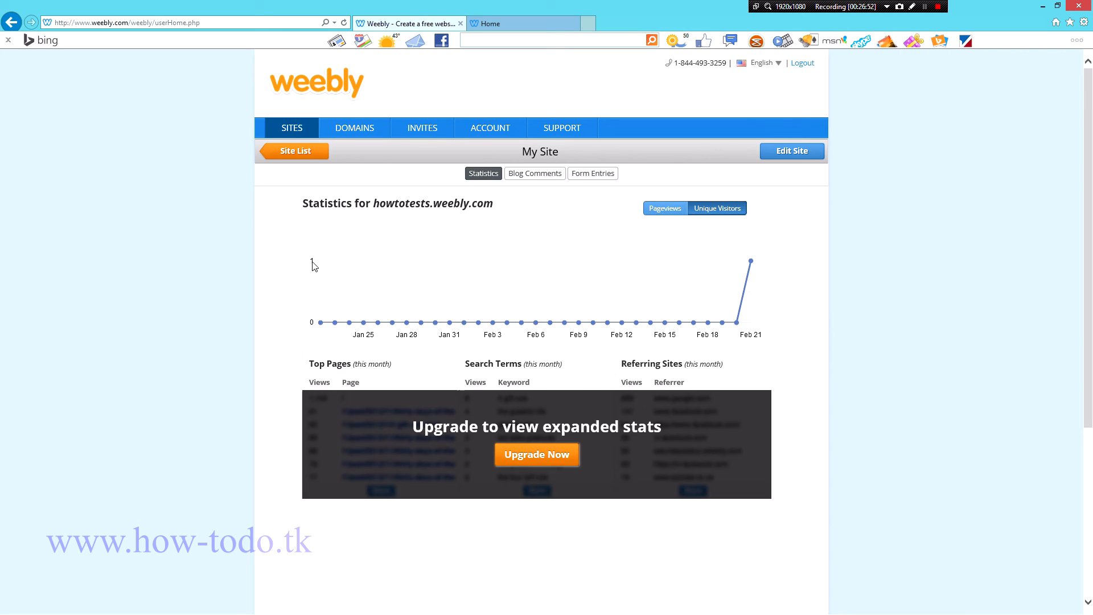
left_click(664, 208)
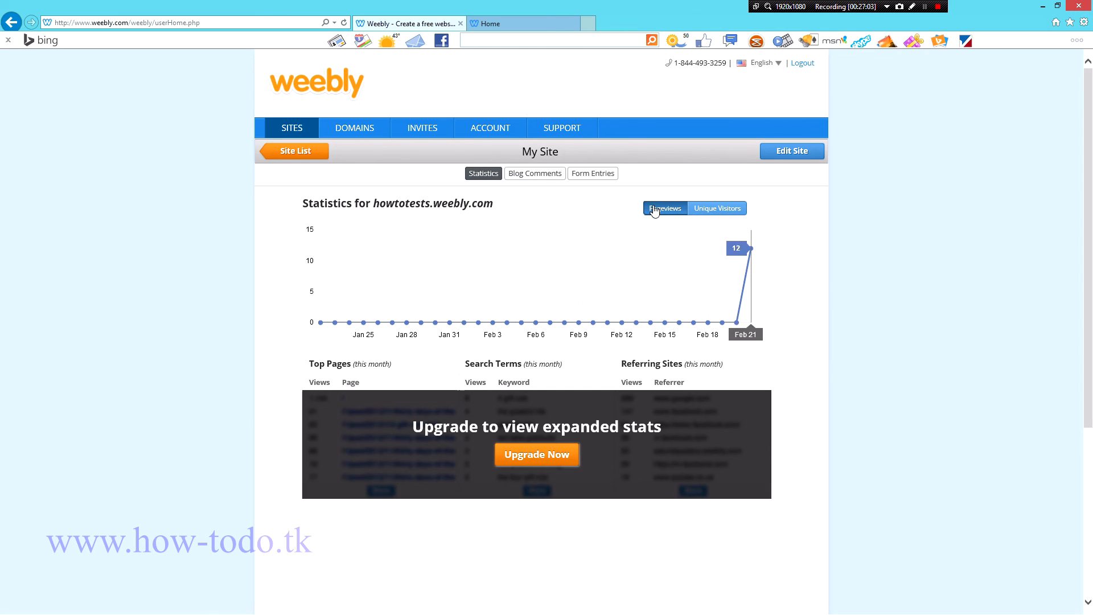
left_click(306, 130)
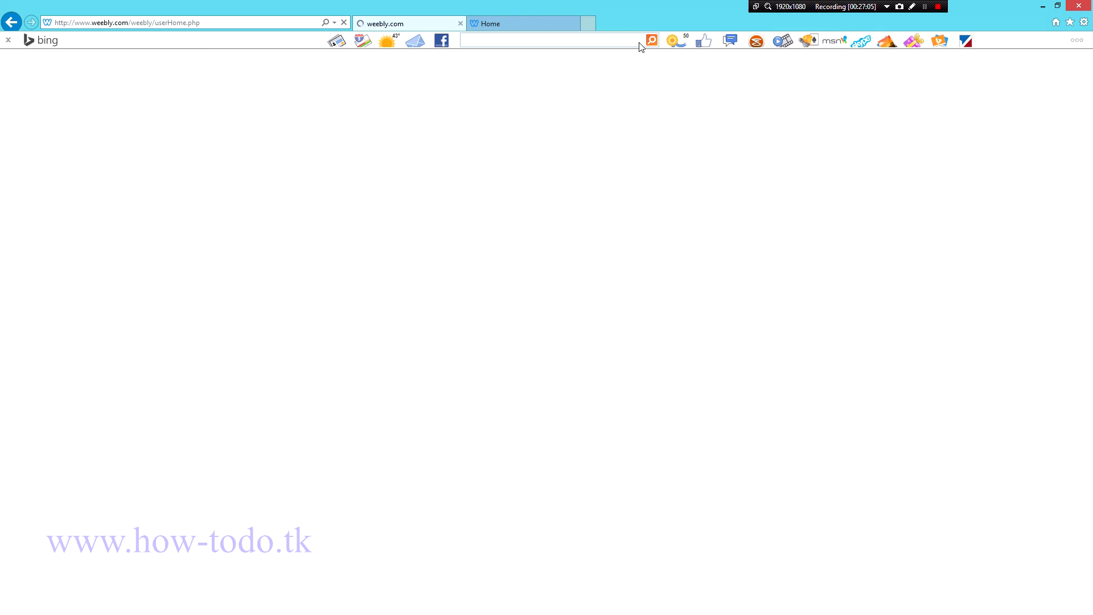
Step: Switch to WordPad's Design a Web.rtf notes and put focus in the document text
key("alt+Tab")
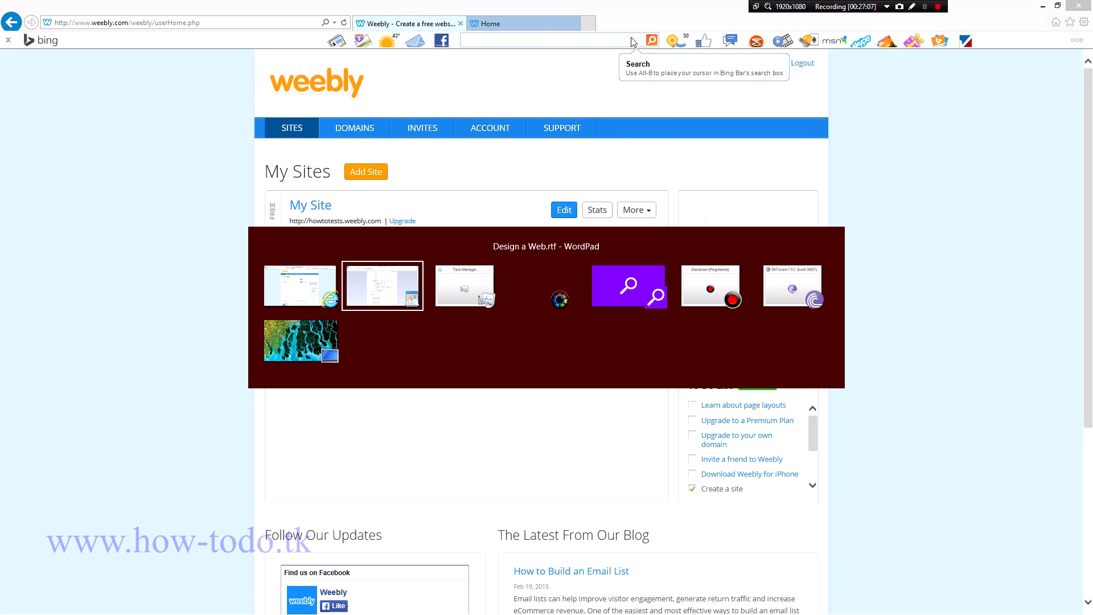
key("alt+Tab")
key("alt+shift+Tab")
left_click(677, 331)
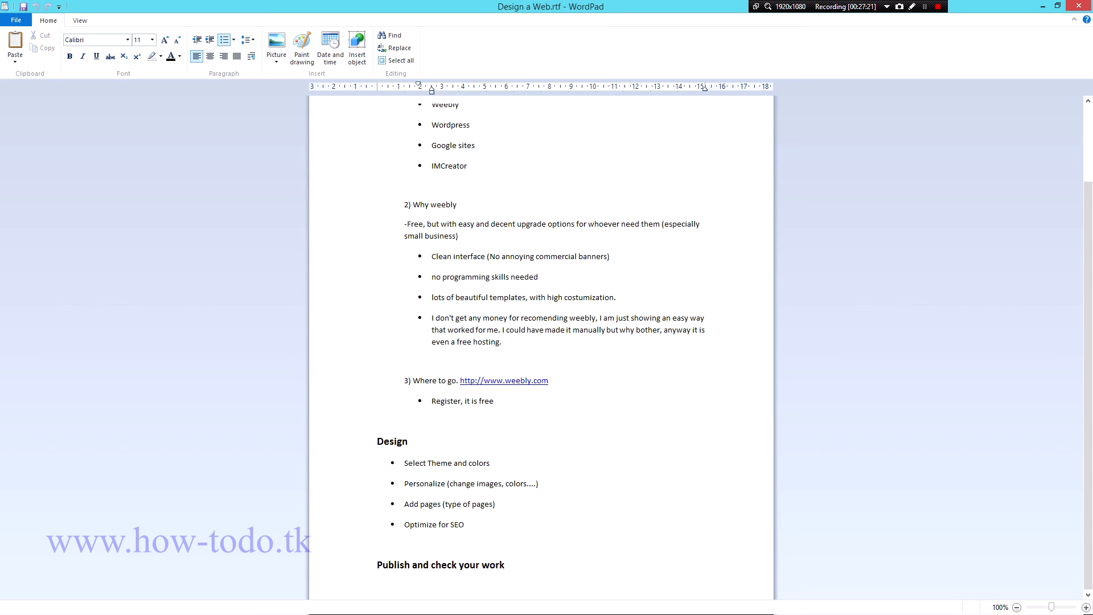
key("alt")
left_click(938, 6)
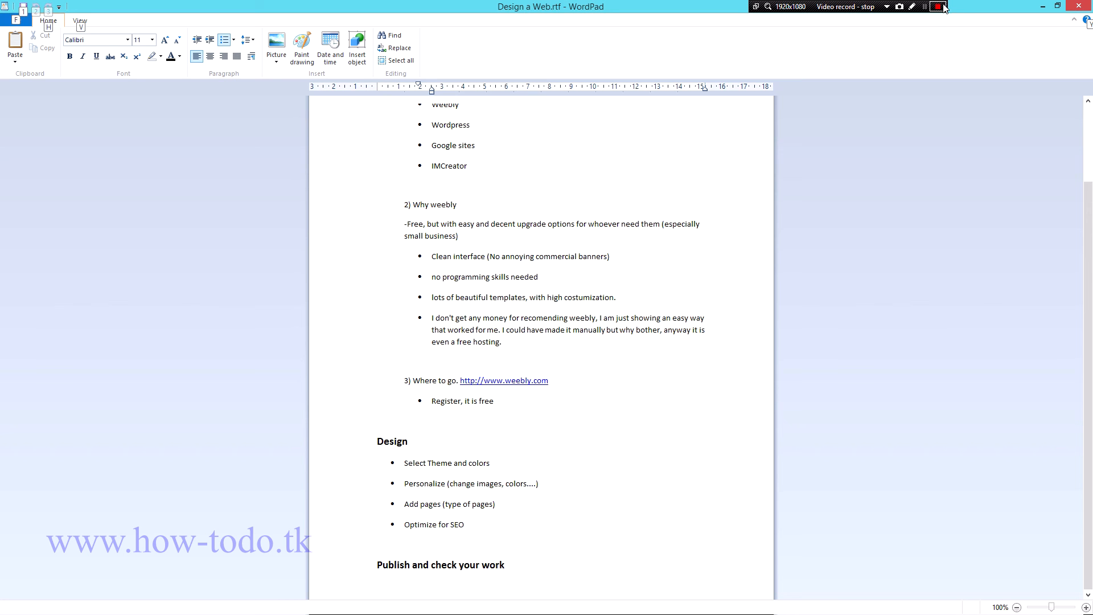